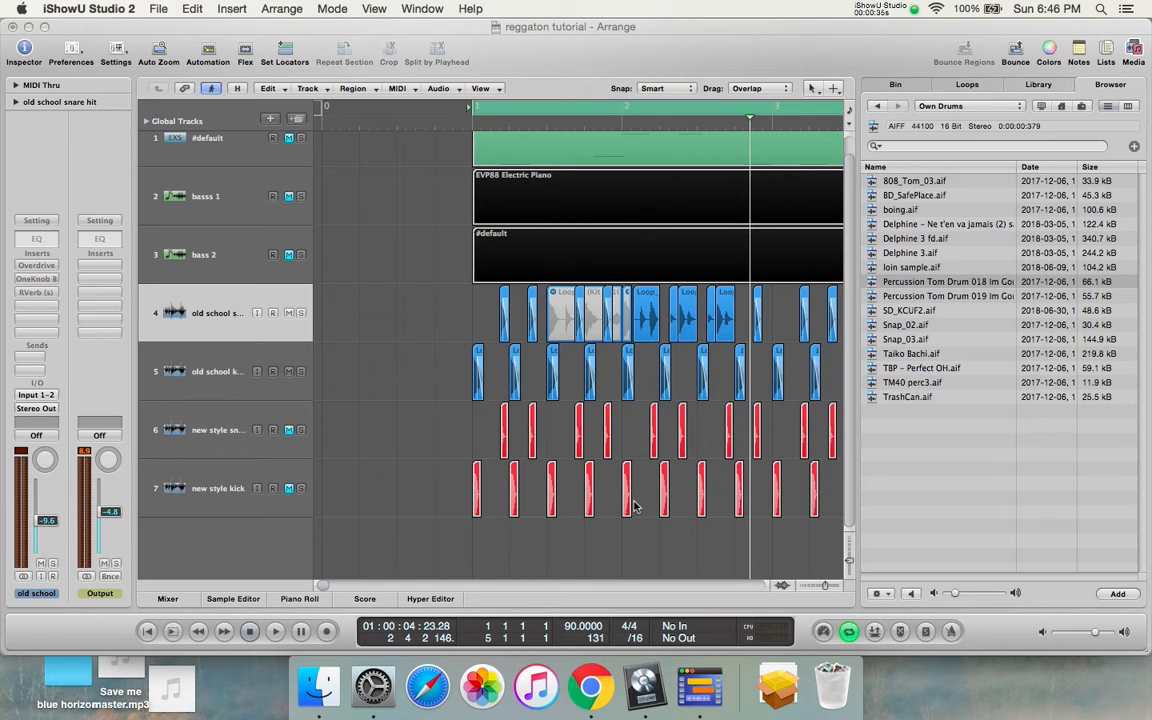
Step: Switch to Chrome and play a few seconds of the J Balvin "Mi Gente" video as a reference
click(590, 686)
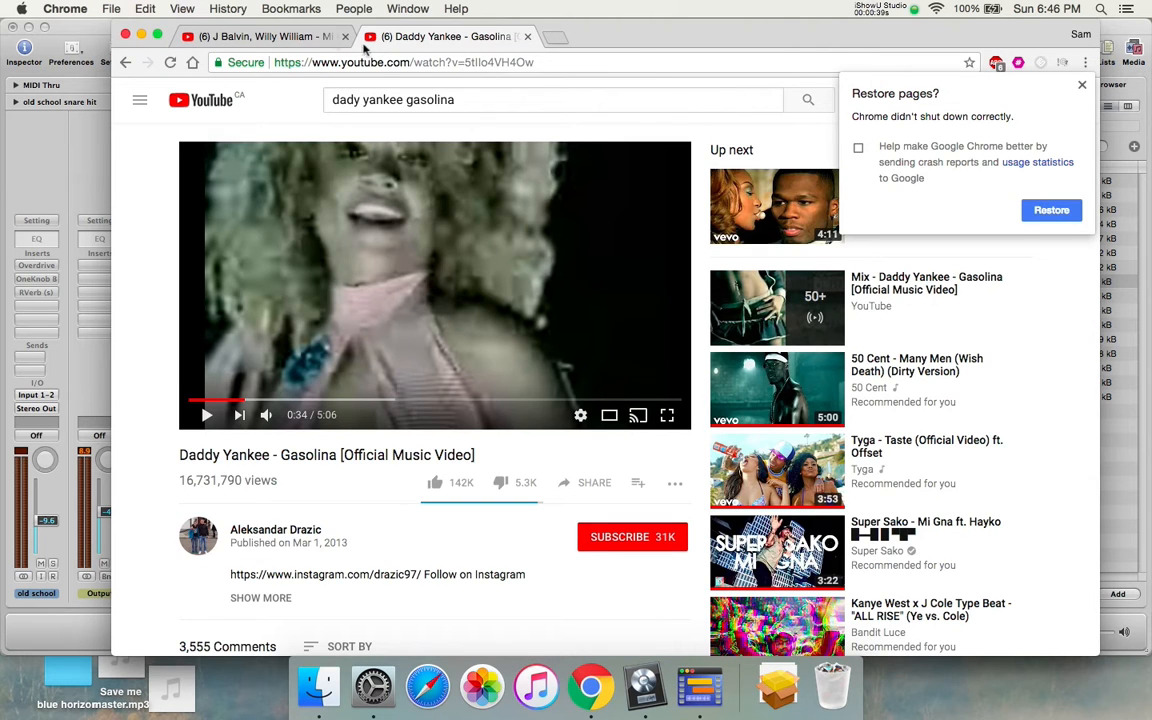
click(314, 38)
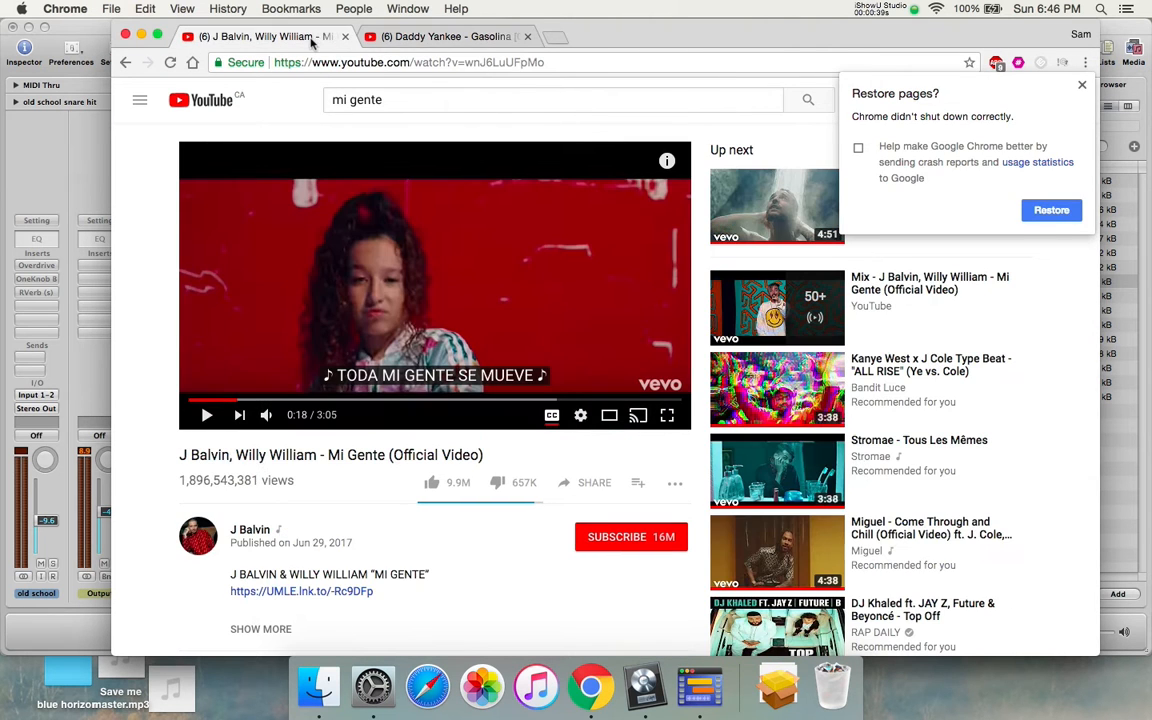
click(403, 302)
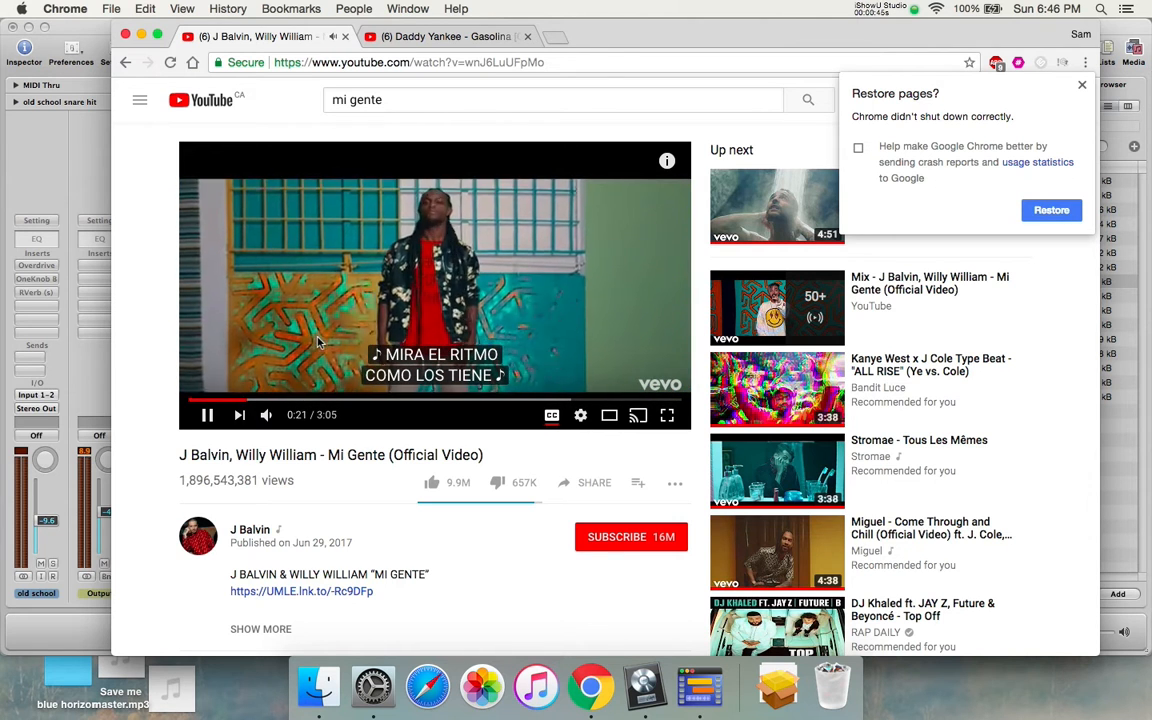
key(space)
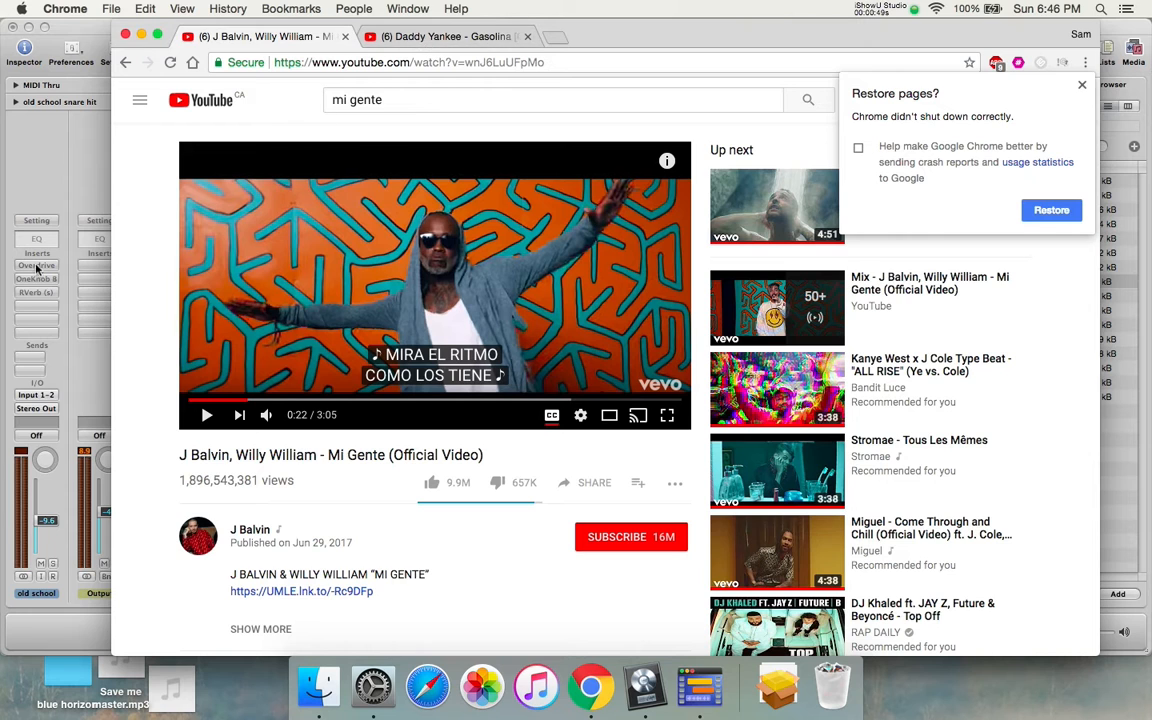
Step: Return to Logic Pro, unmute the new style snare and kick, mute both old school drum tracks, and play the beat from the start
click(57, 243)
click(289, 429)
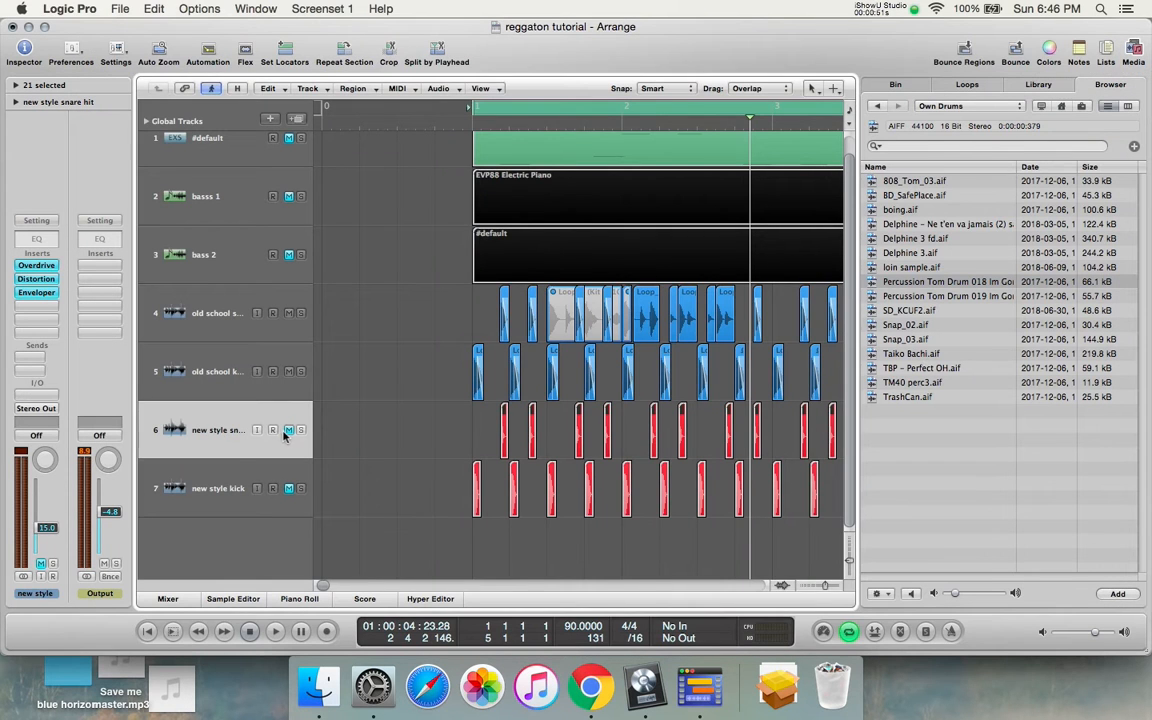
click(289, 489)
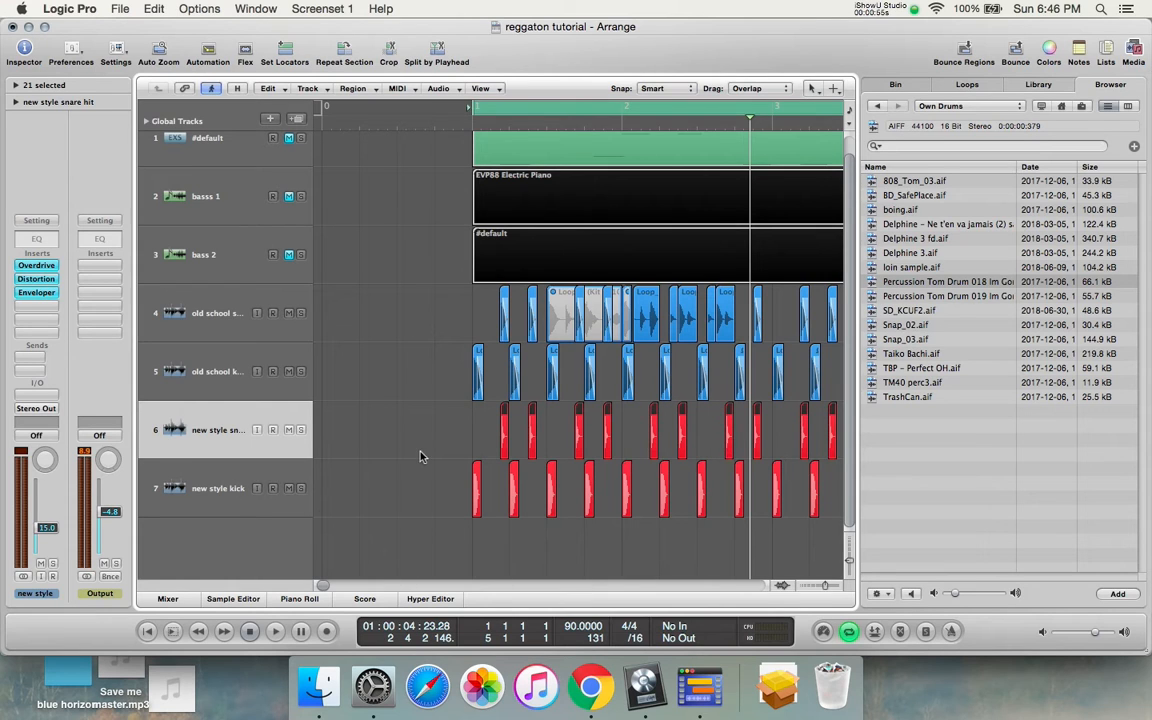
key(Return)
key(space)
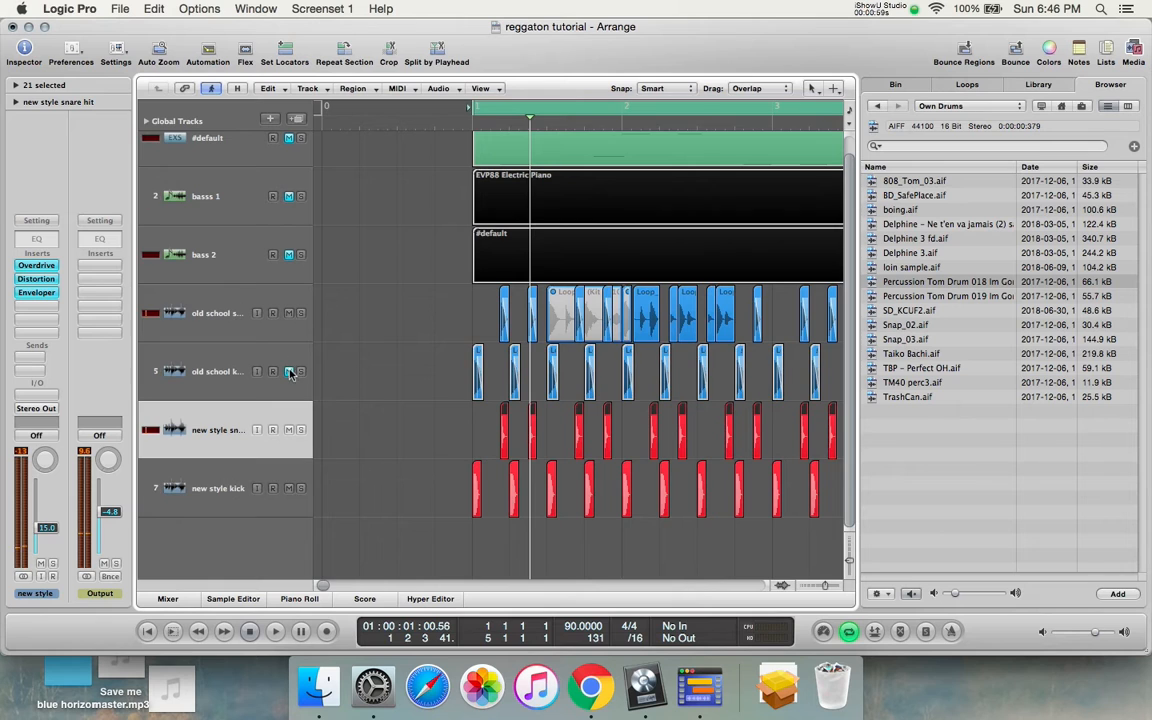
key(Return)
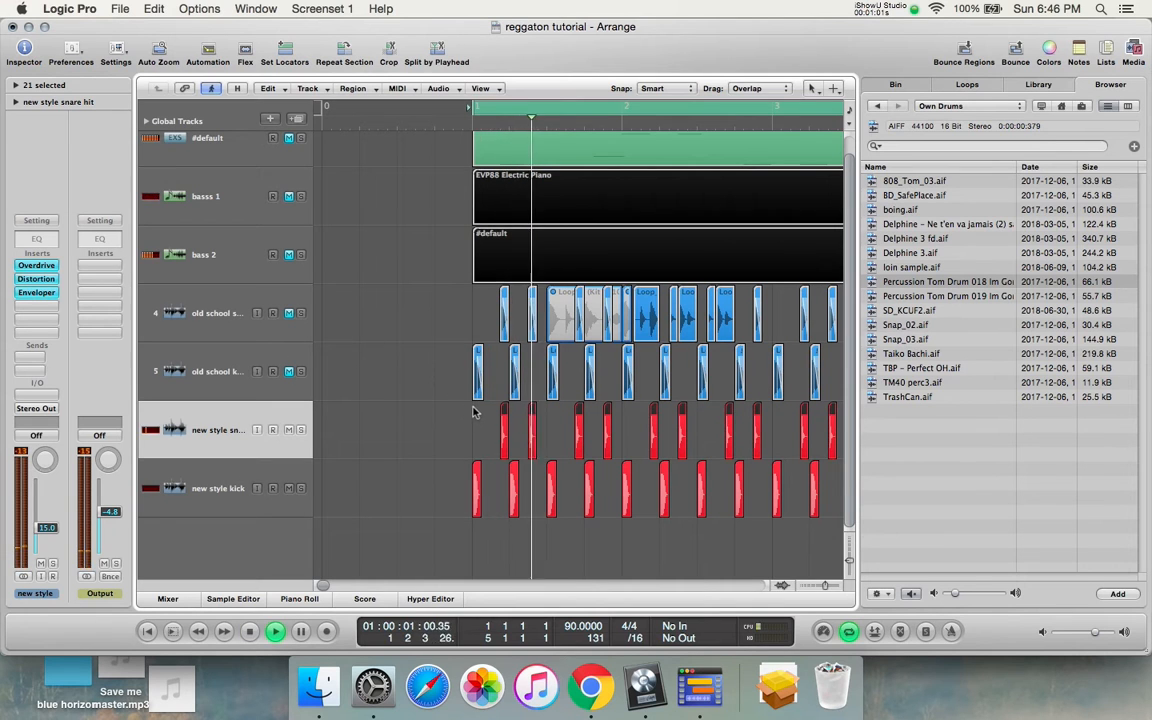
Step: Lower the new style kick track's volume slightly to about -14 dB during playback, and stop
click(190, 487)
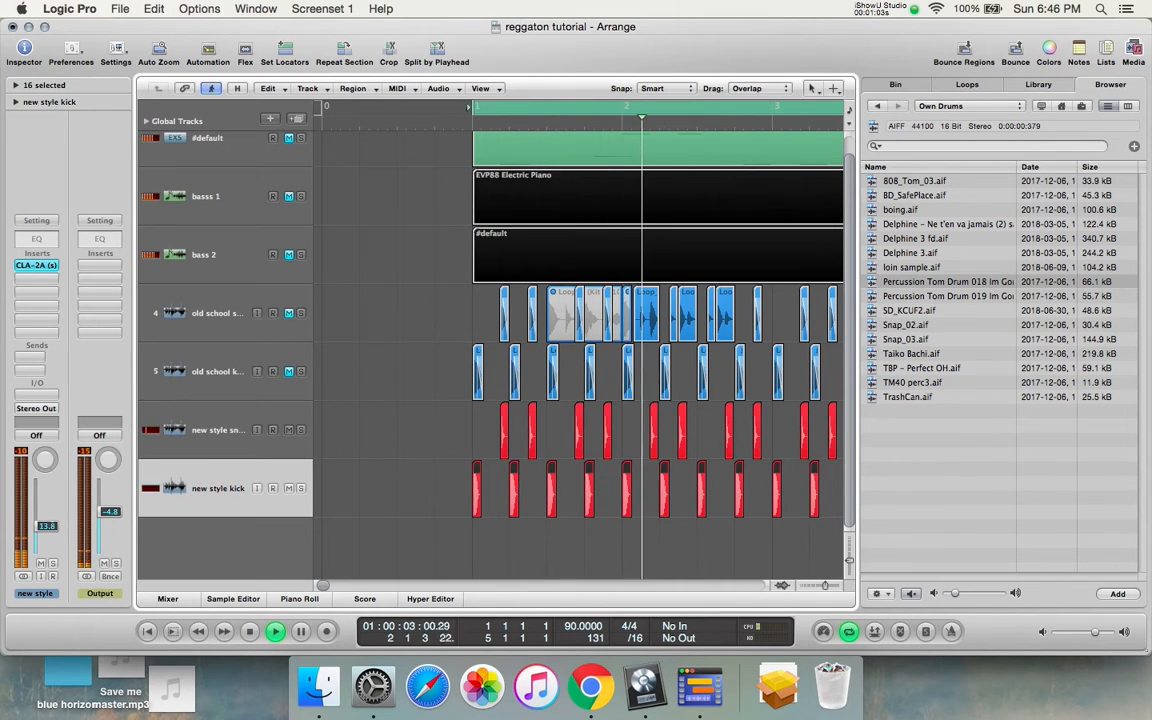
drag(47, 526, 47, 527)
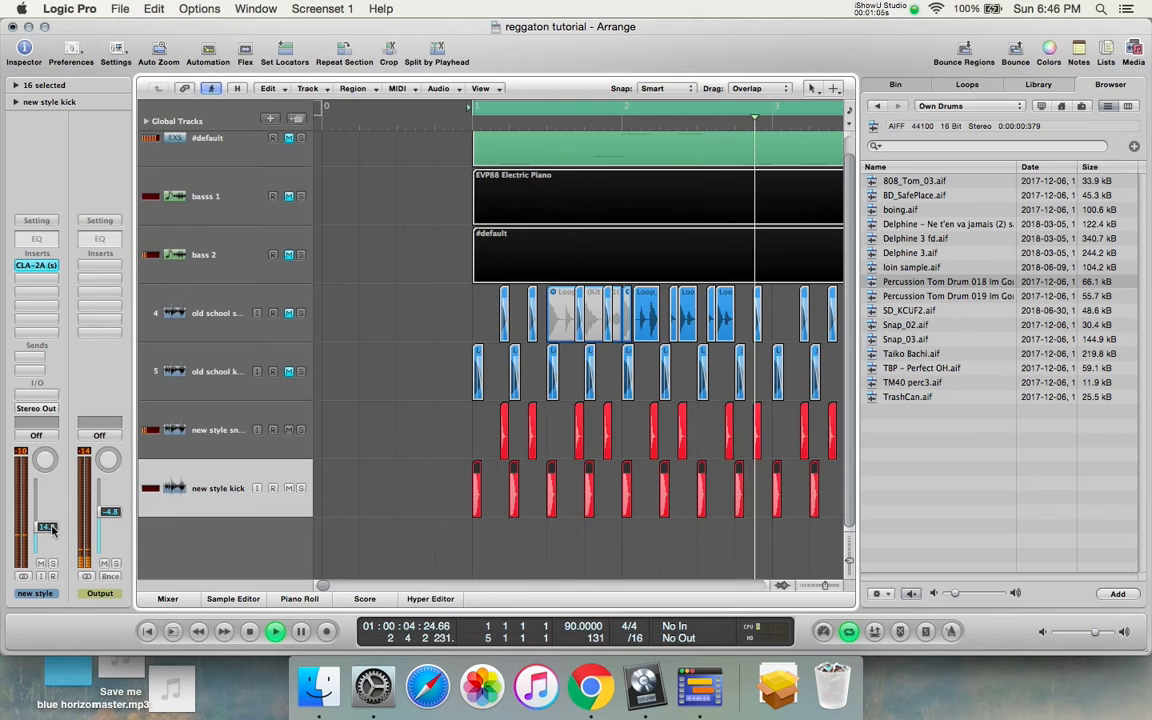
key(ctrl+Left)
key(space)
Step: Insert the 32-bit stereo Sausage Fattener by Dada Life after the Enveloper on the new style snare track
click(216, 412)
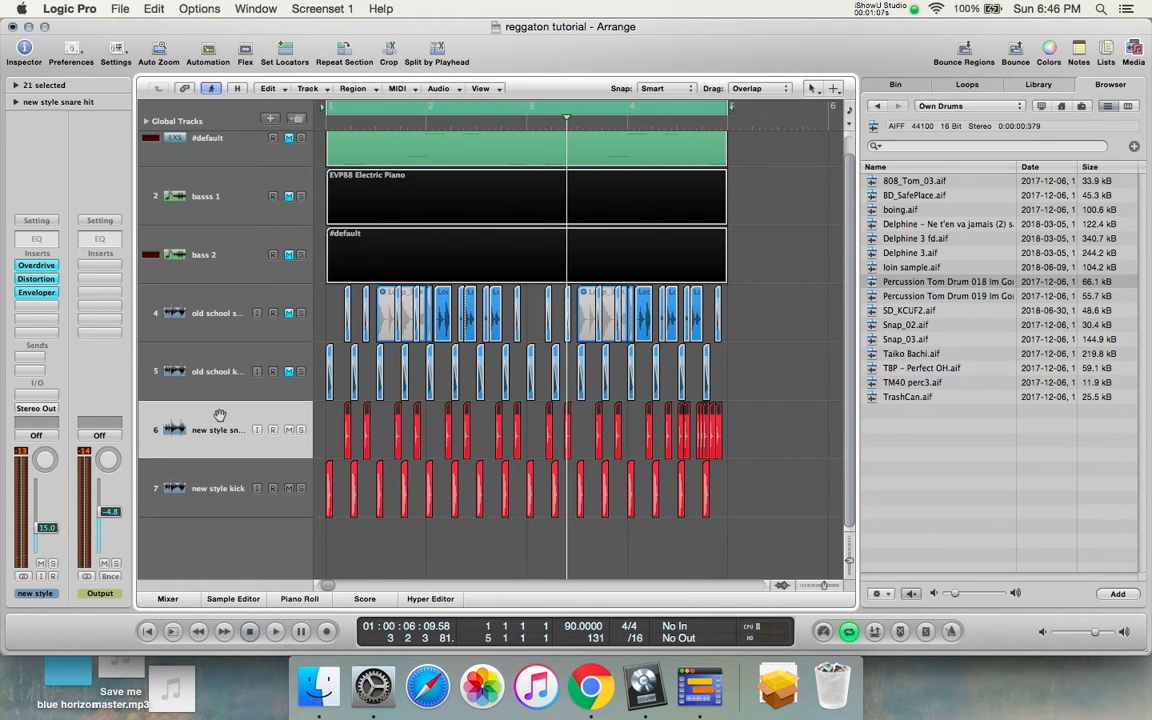
click(38, 314)
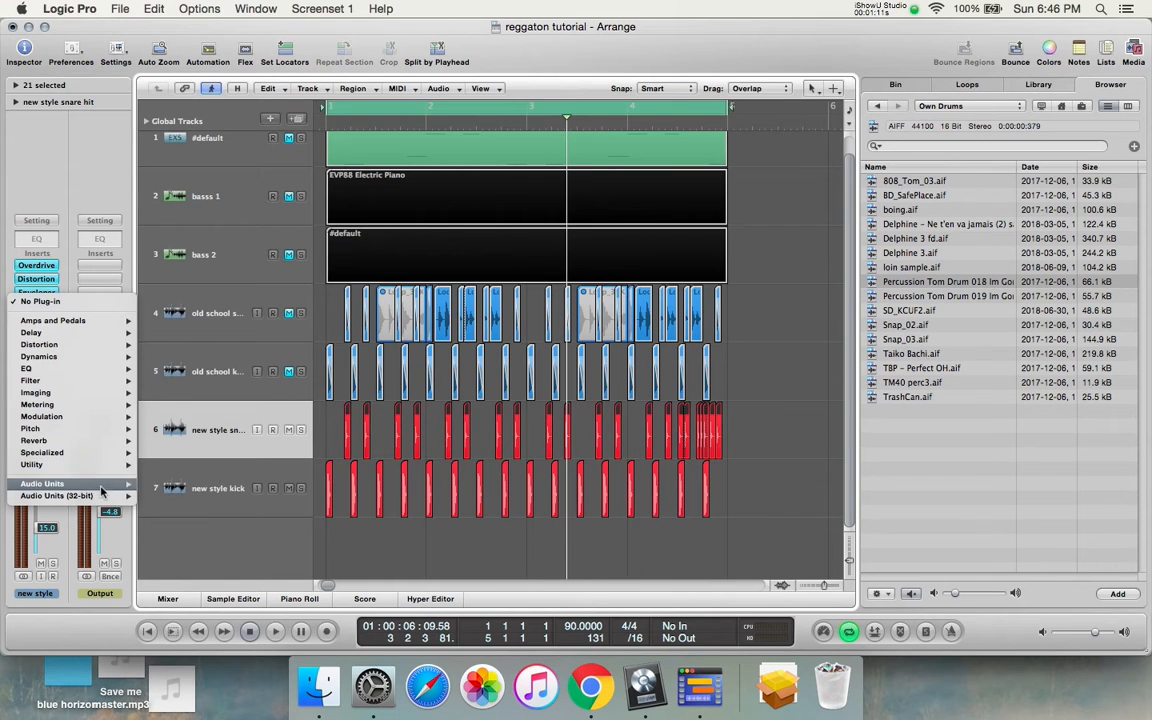
mouse_move(139, 502)
mouse_move(271, 511)
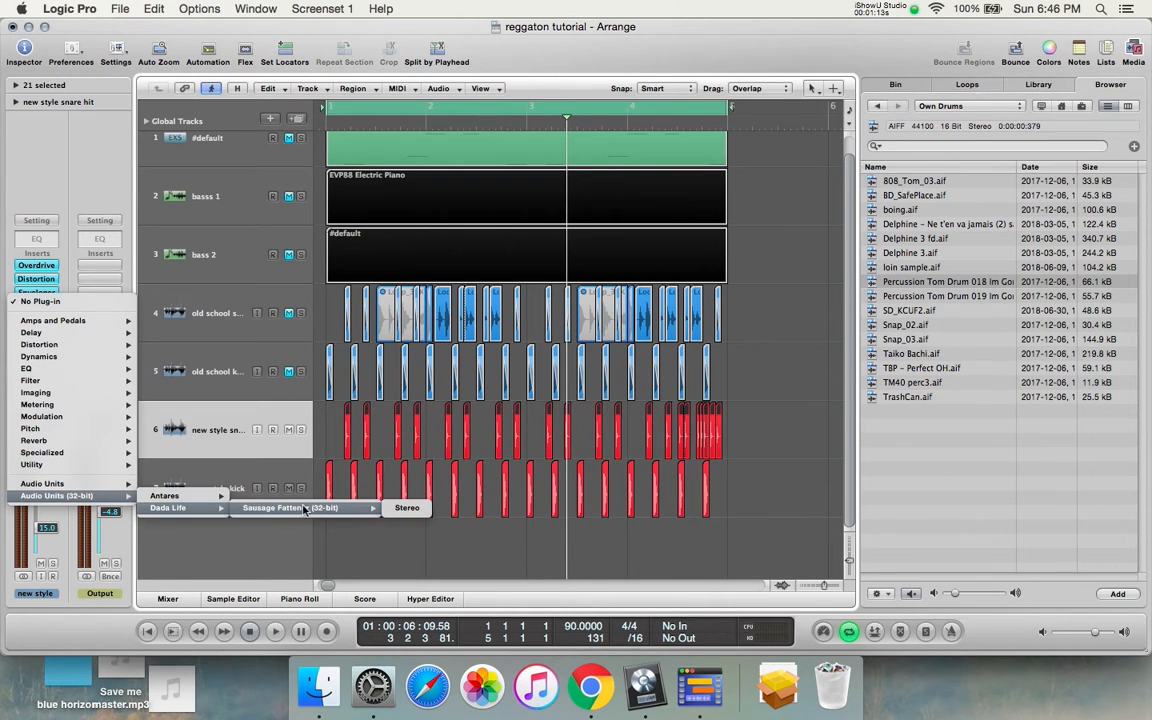
click(406, 508)
click(700, 247)
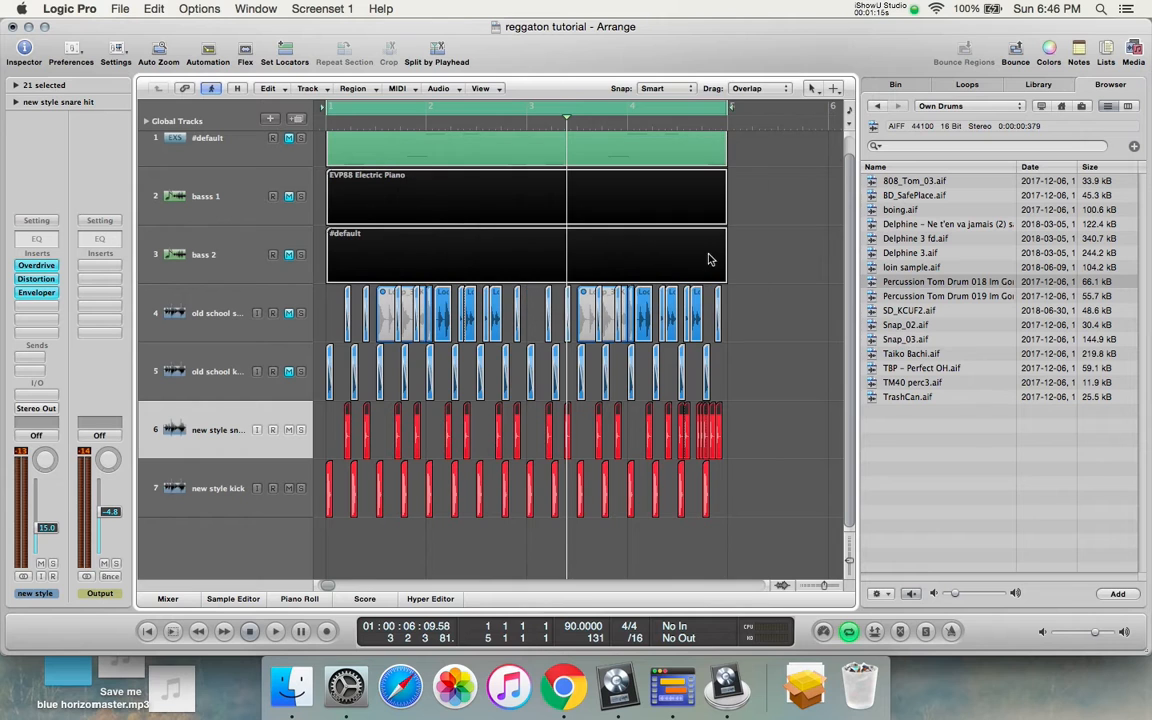
Step: Set the Sausage Fattener's Color to about 95%, play the result, and close the plug-in
click(370, 170)
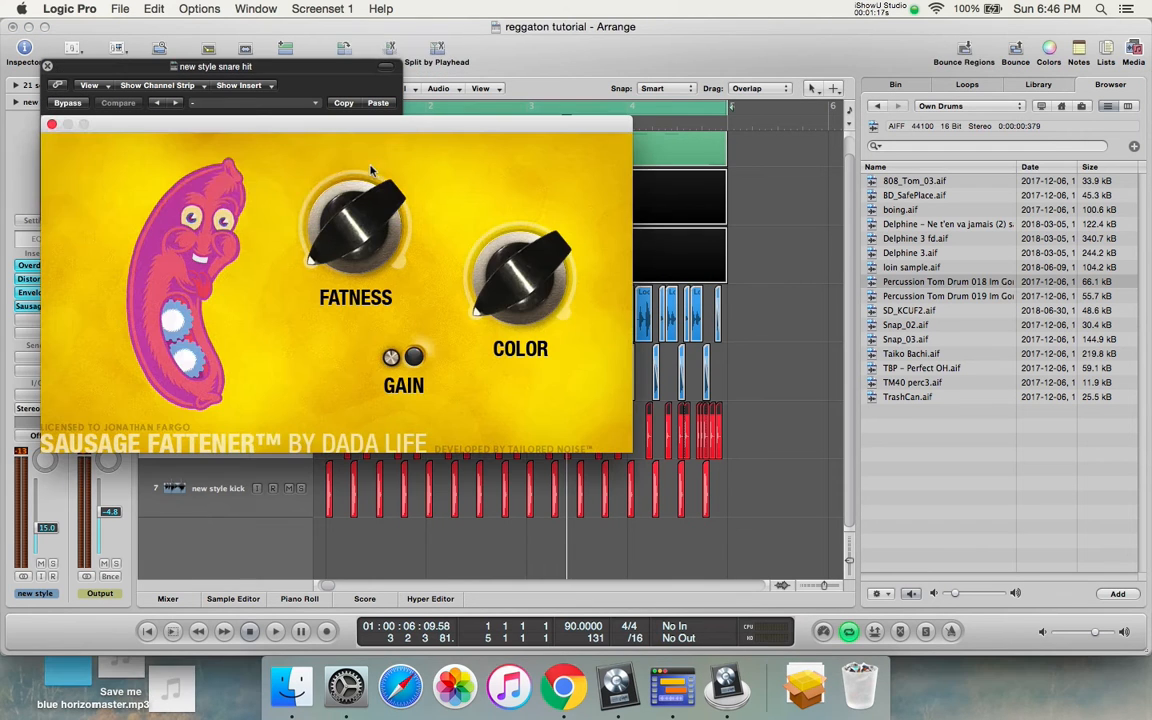
drag(494, 284, 420, 2)
drag(487, 250, 491, 220)
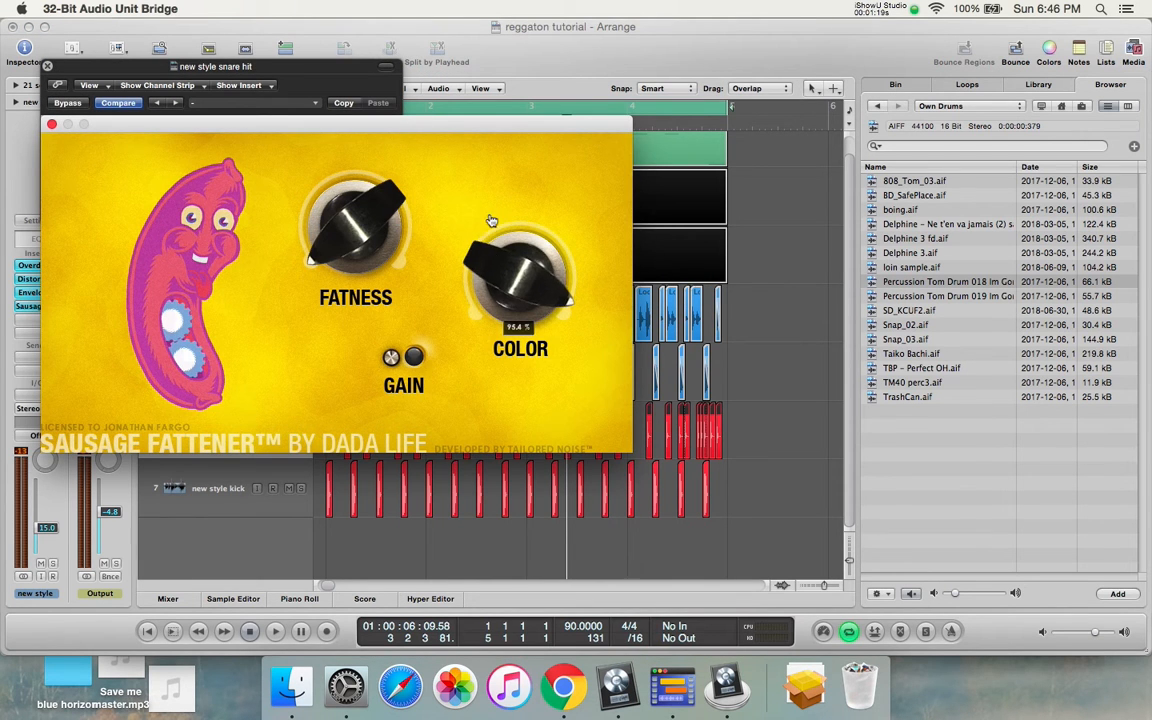
click(51, 125)
key(space)
click(47, 67)
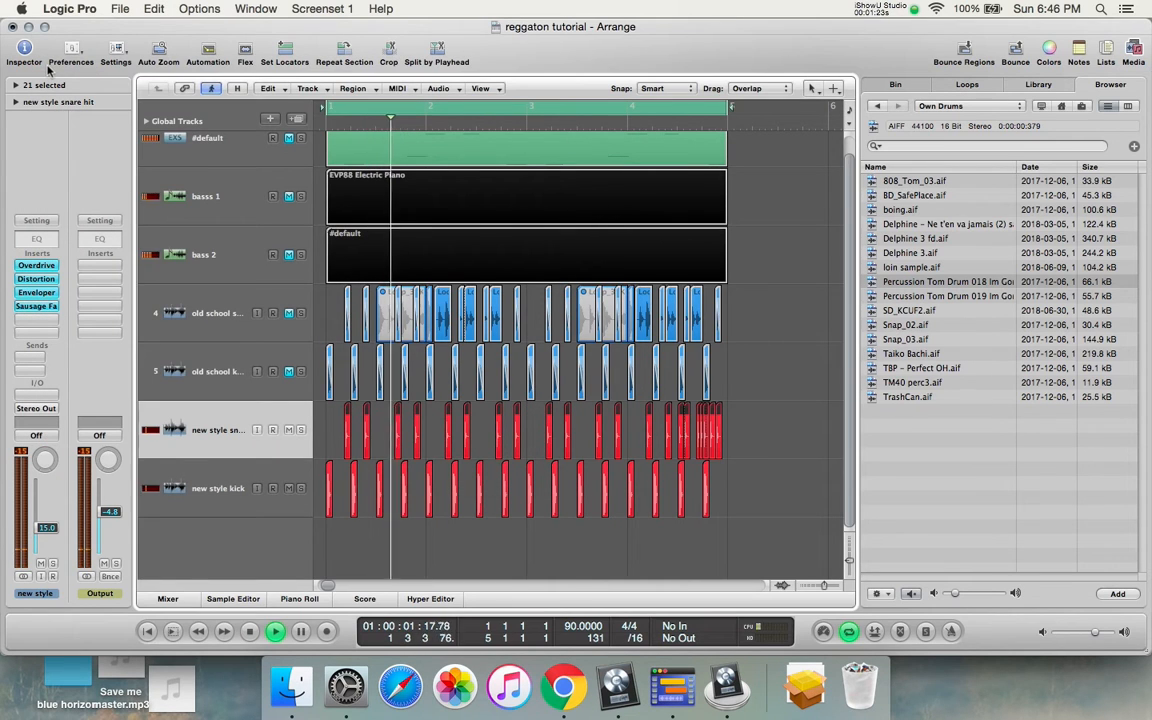
Step: Set the release time of the new style snare's Enveloper to 1200 ms
click(46, 293)
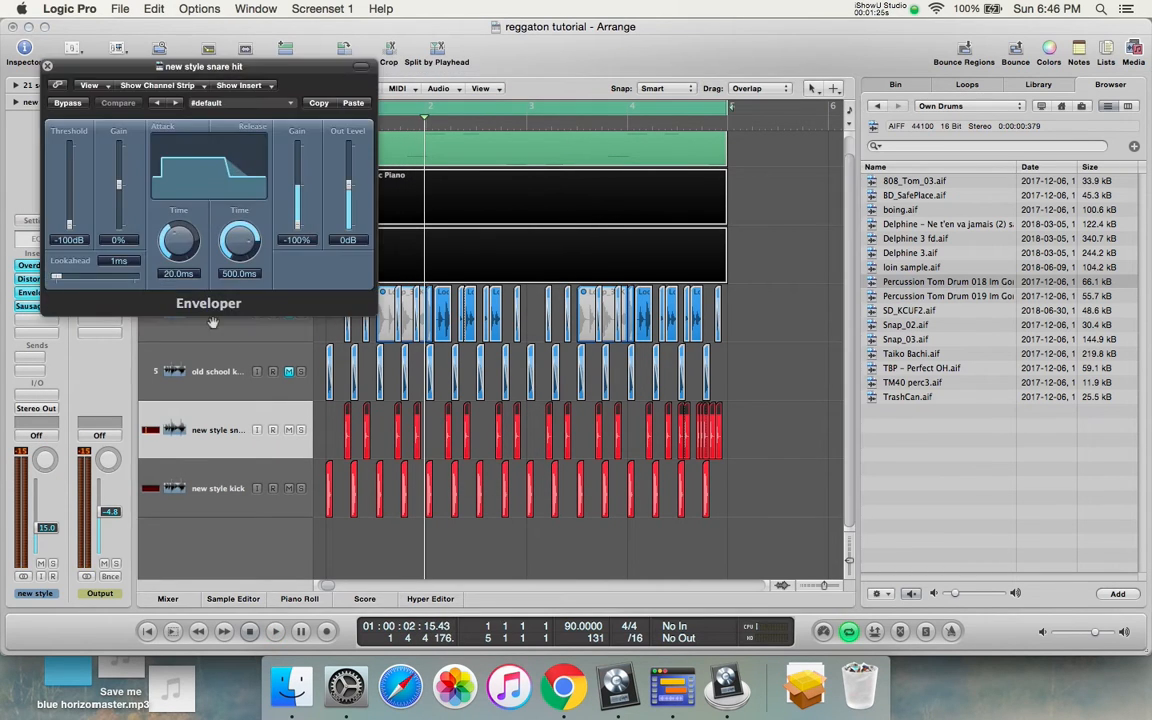
drag(232, 250, 233, 220)
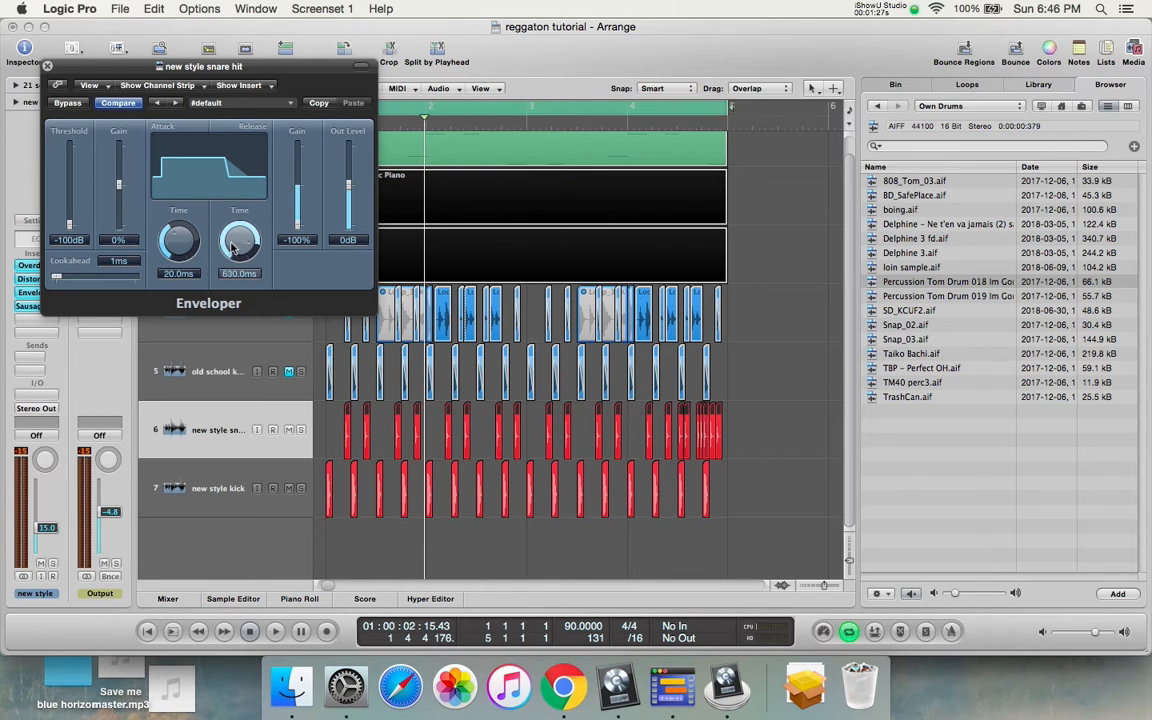
Step: Add a stereo Sample Delay to the new style snare and set its left delay to about 133 samples during playback
click(30, 320)
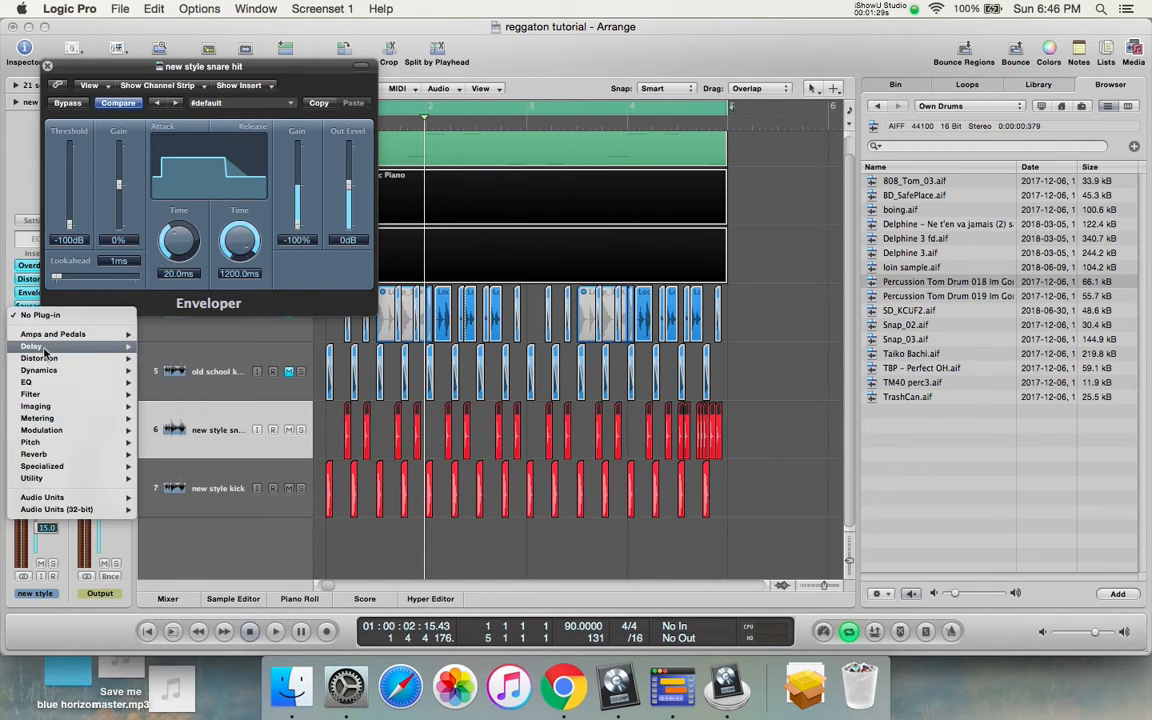
mouse_move(40, 346)
mouse_move(180, 370)
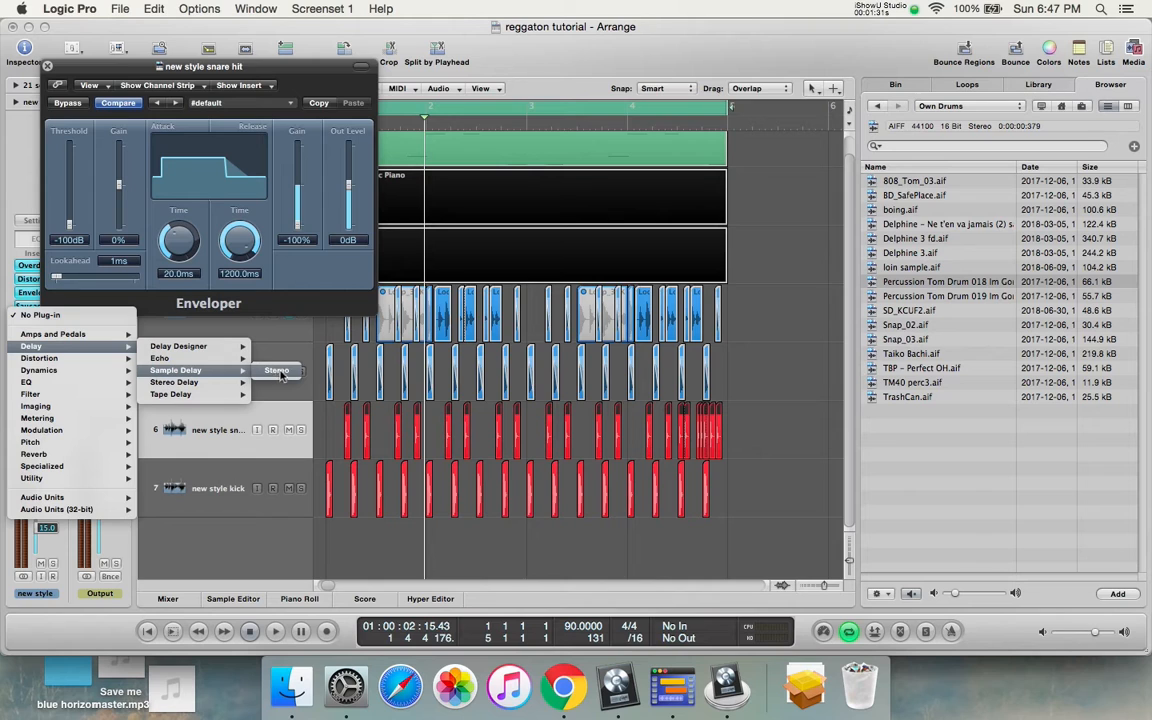
click(278, 372)
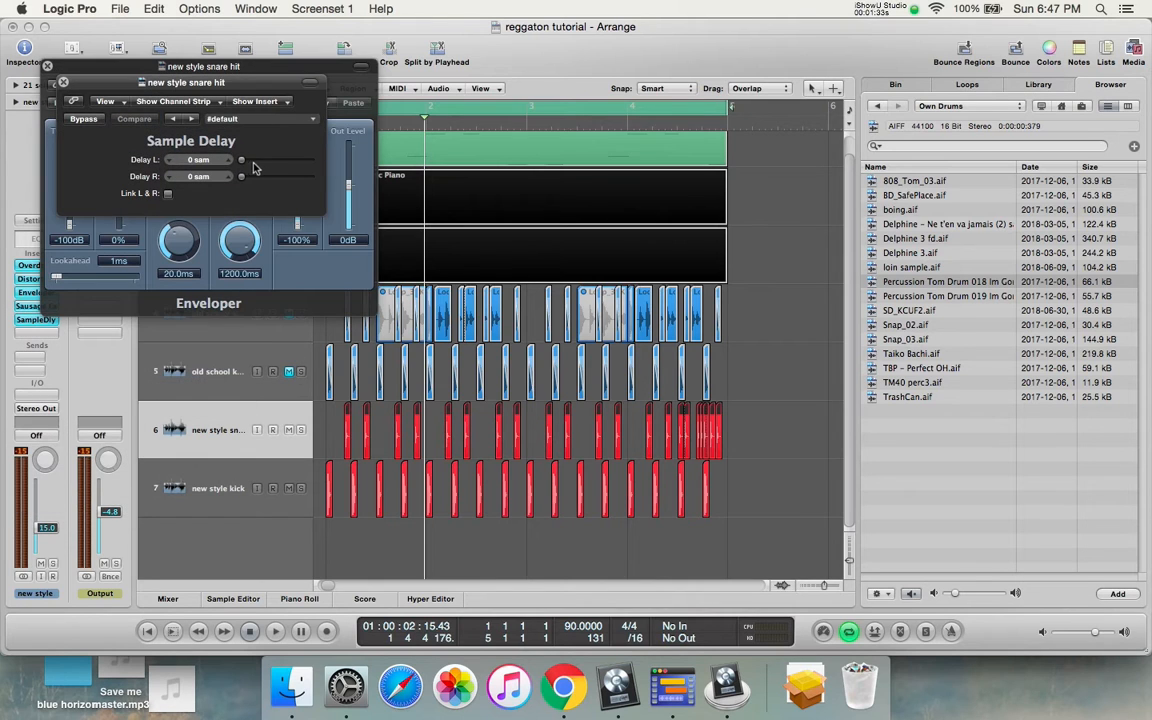
drag(250, 167, 254, 167)
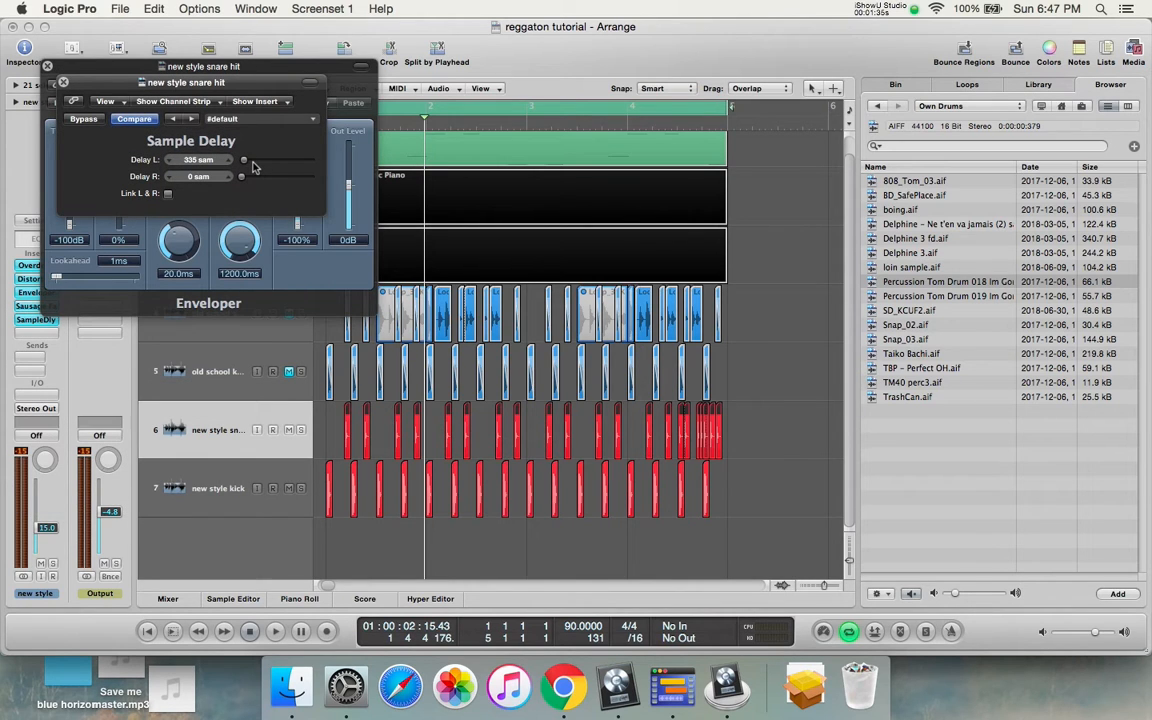
key(space)
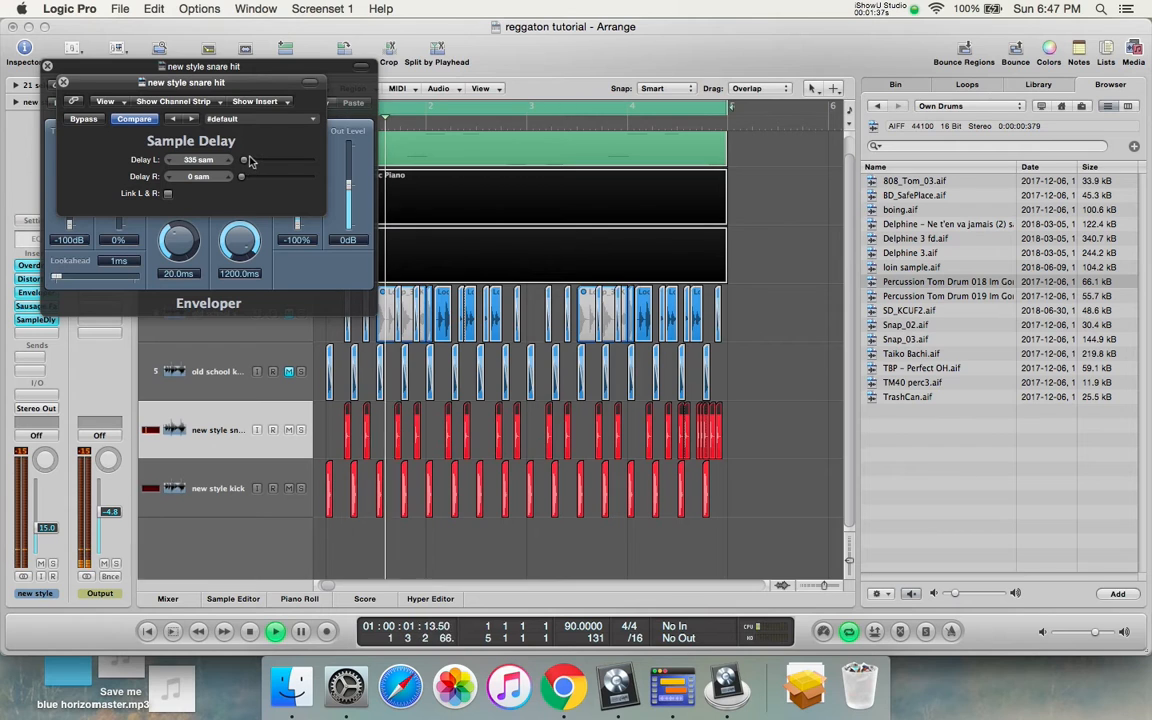
drag(249, 159, 243, 163)
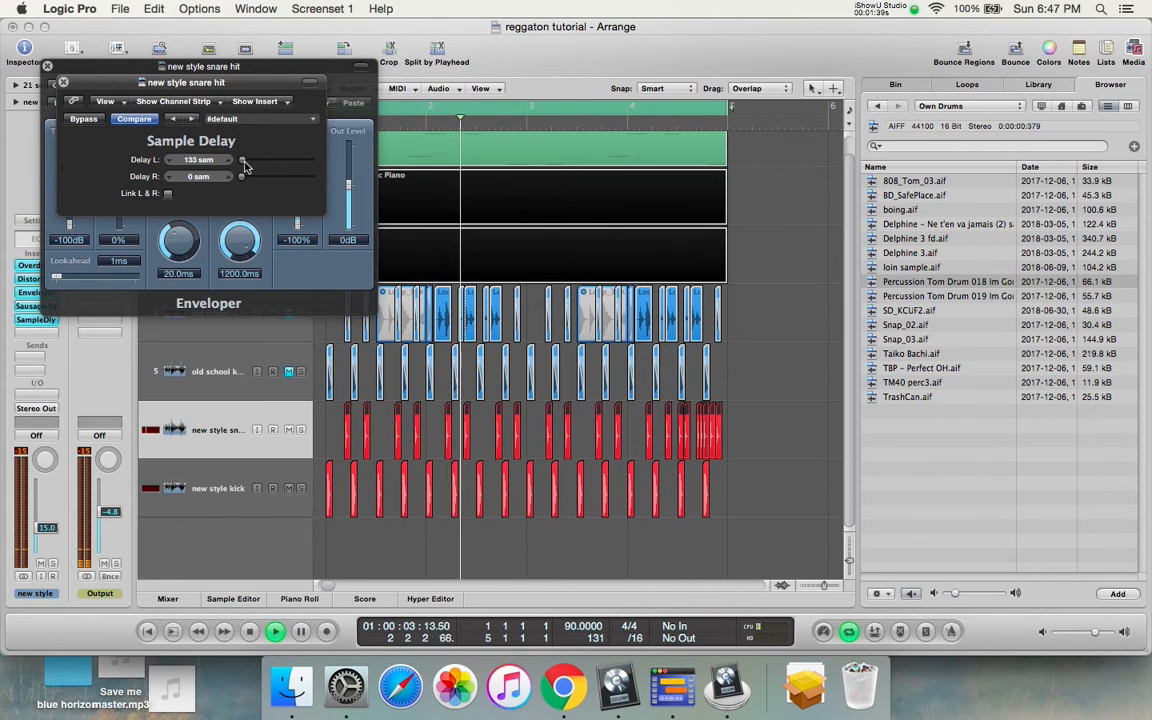
Step: Add Stereo Spread to the new style snare with a range of 130 Hz to 7100 Hz, and close all plug-in windows
click(40, 330)
mouse_move(67, 423)
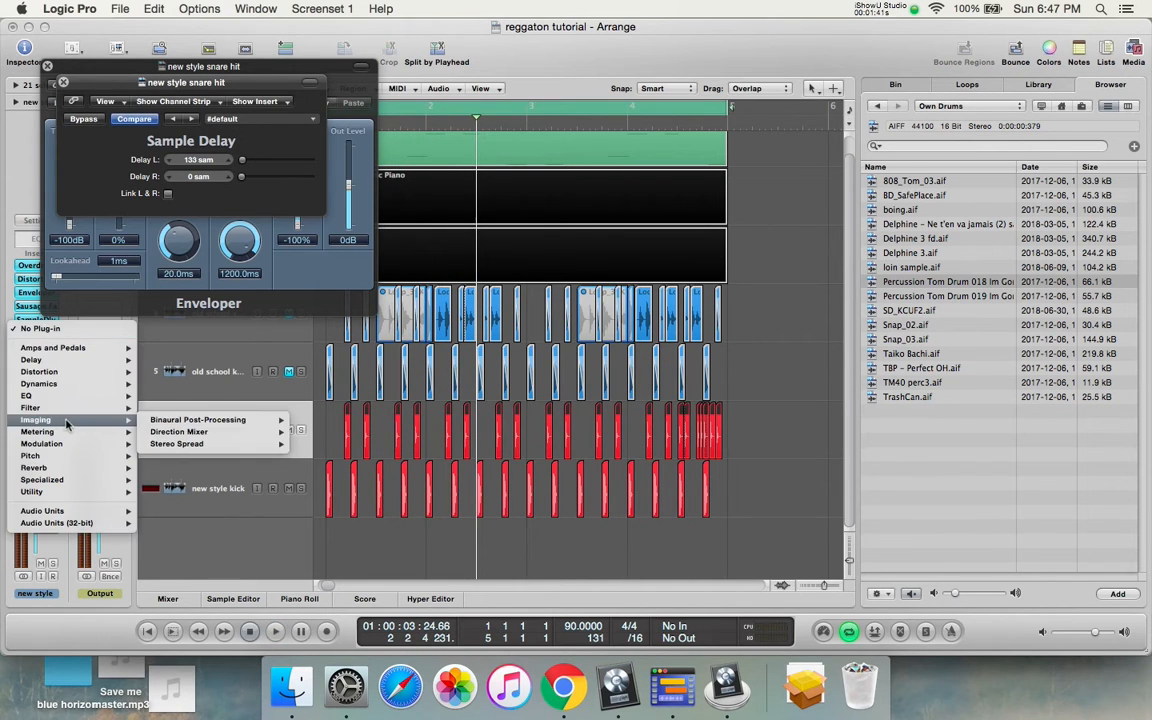
mouse_move(245, 443)
click(310, 443)
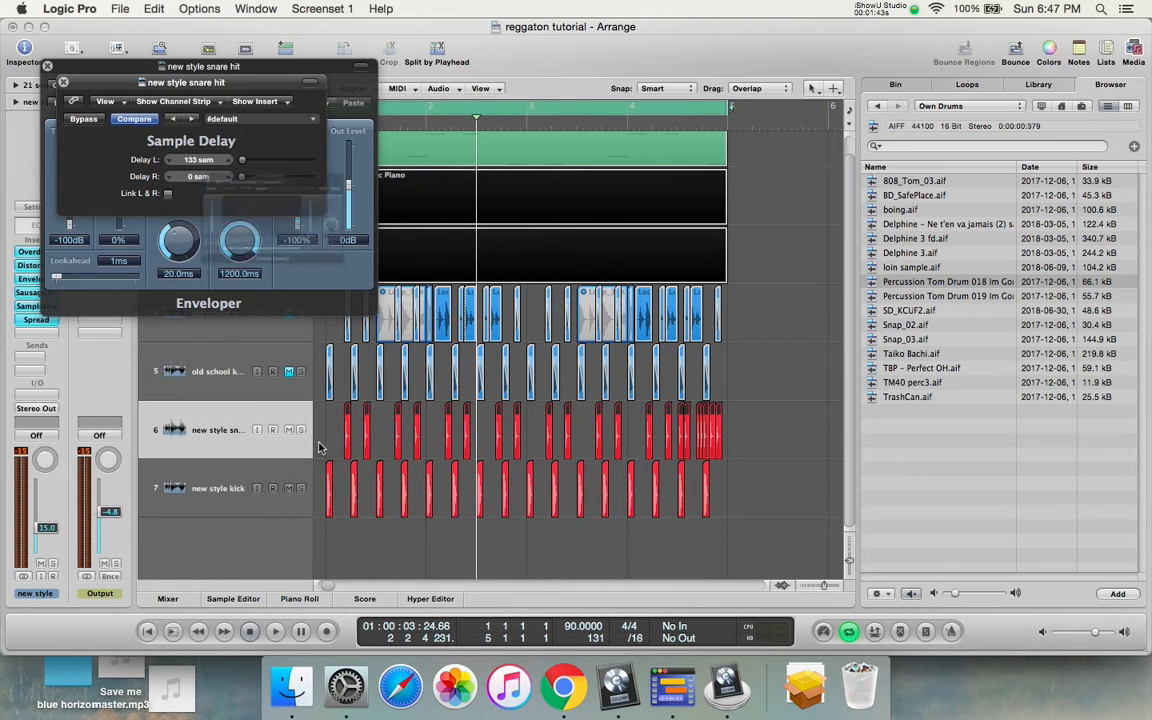
key(space)
drag(137, 303, 222, 305)
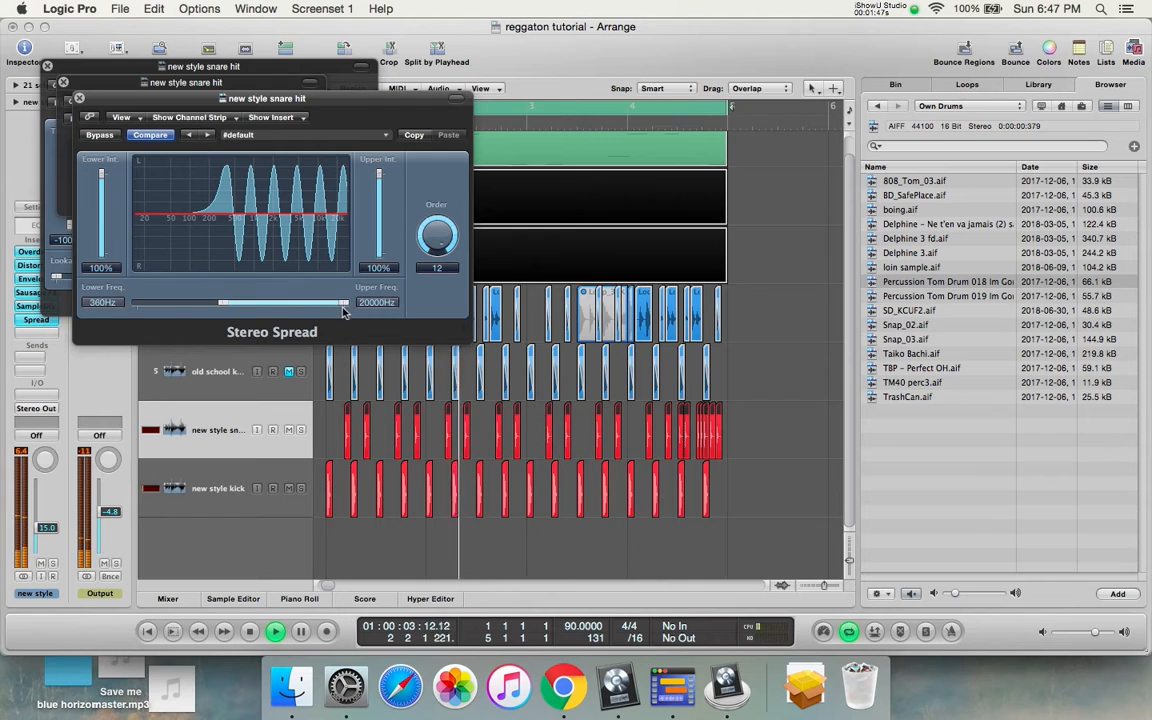
drag(343, 313, 315, 311)
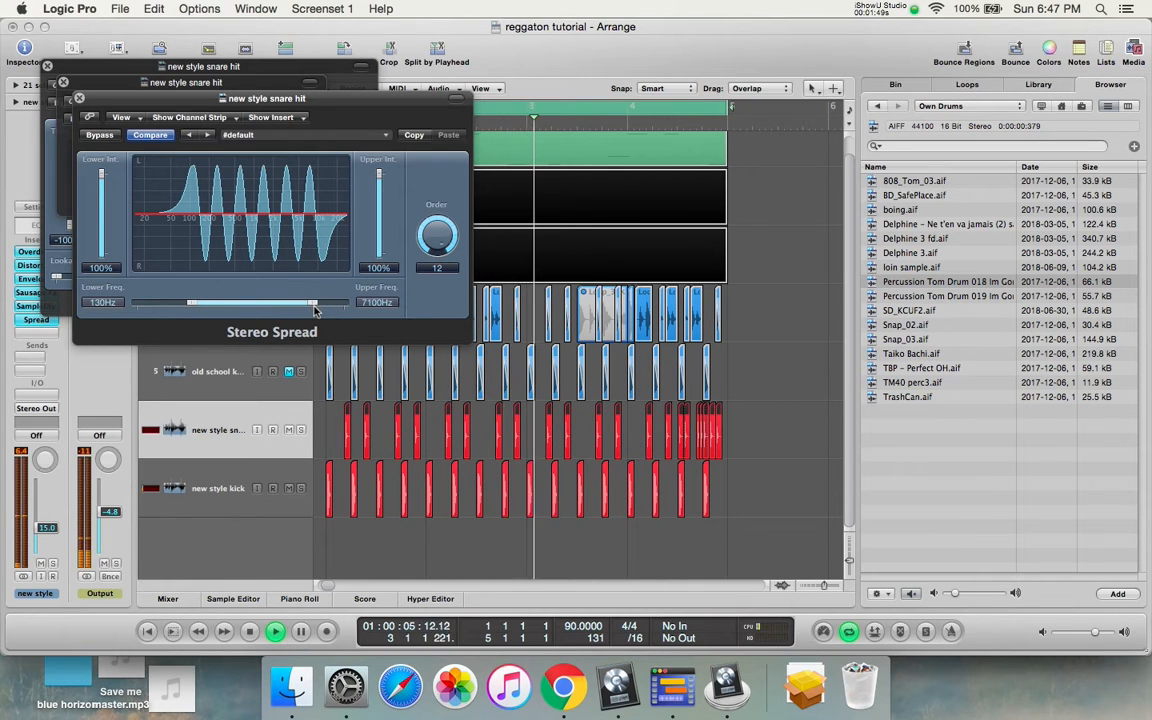
click(79, 98)
click(63, 82)
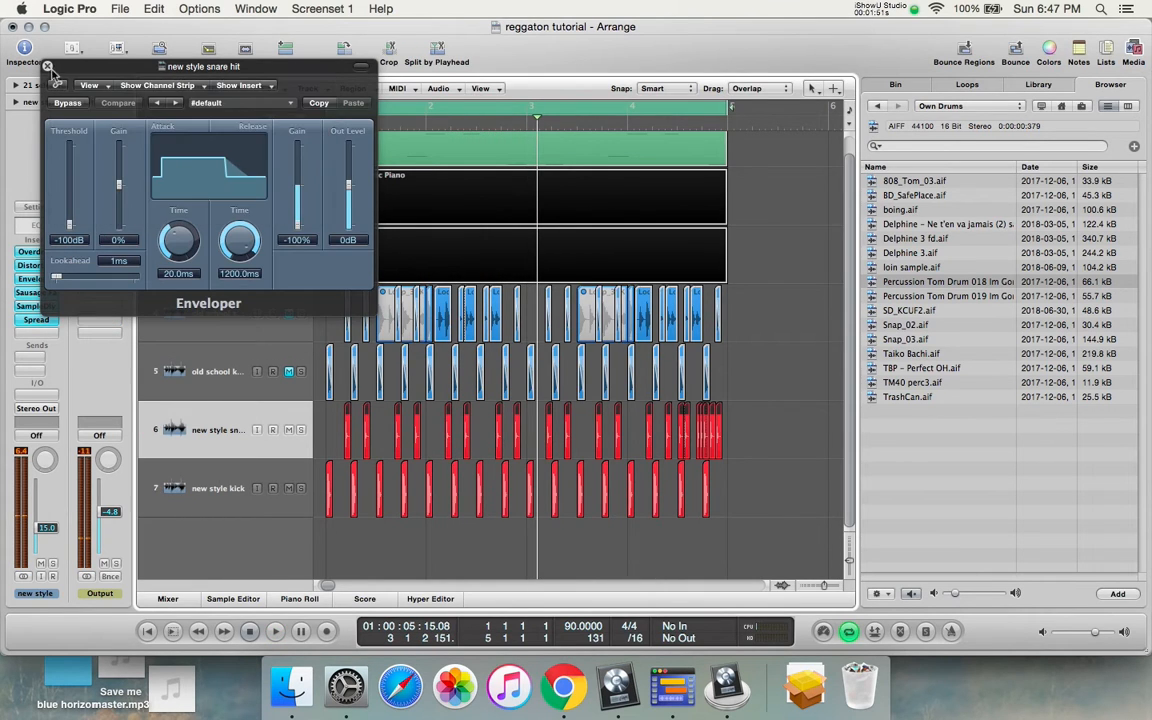
click(47, 67)
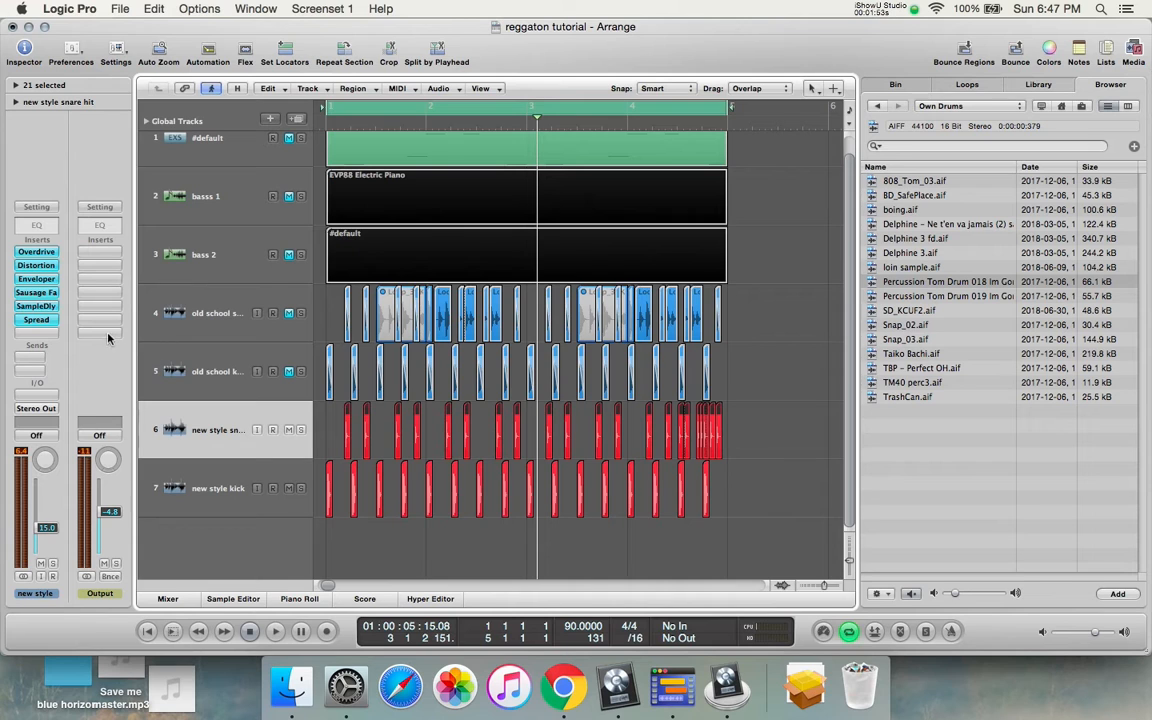
Step: Deselect the regions, play the new style beat, and compare it with the "Mi Gente" video in Chrome
scroll(507, 351, down, 5)
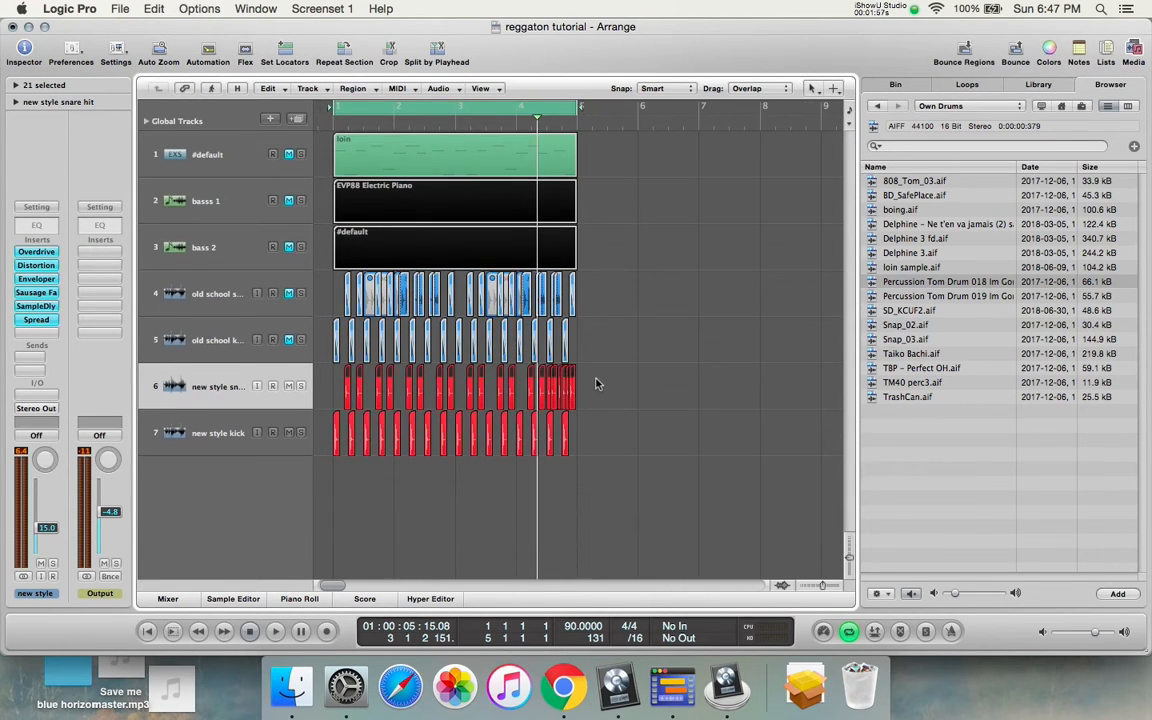
click(611, 464)
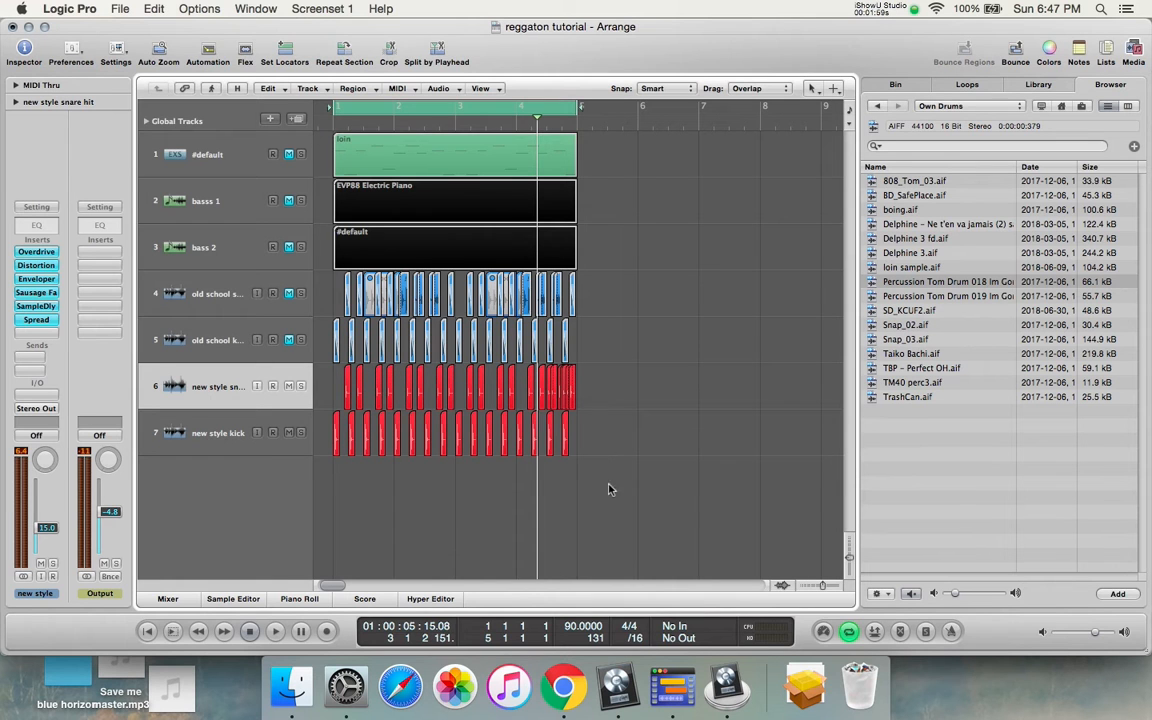
key(space)
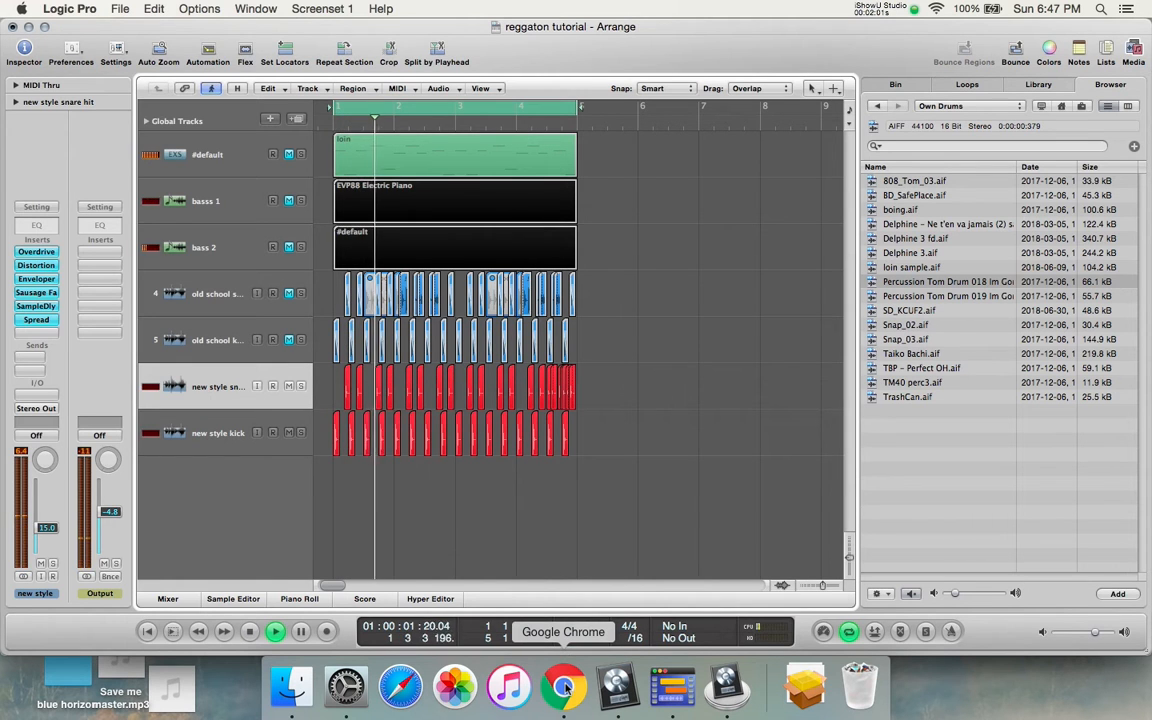
click(564, 686)
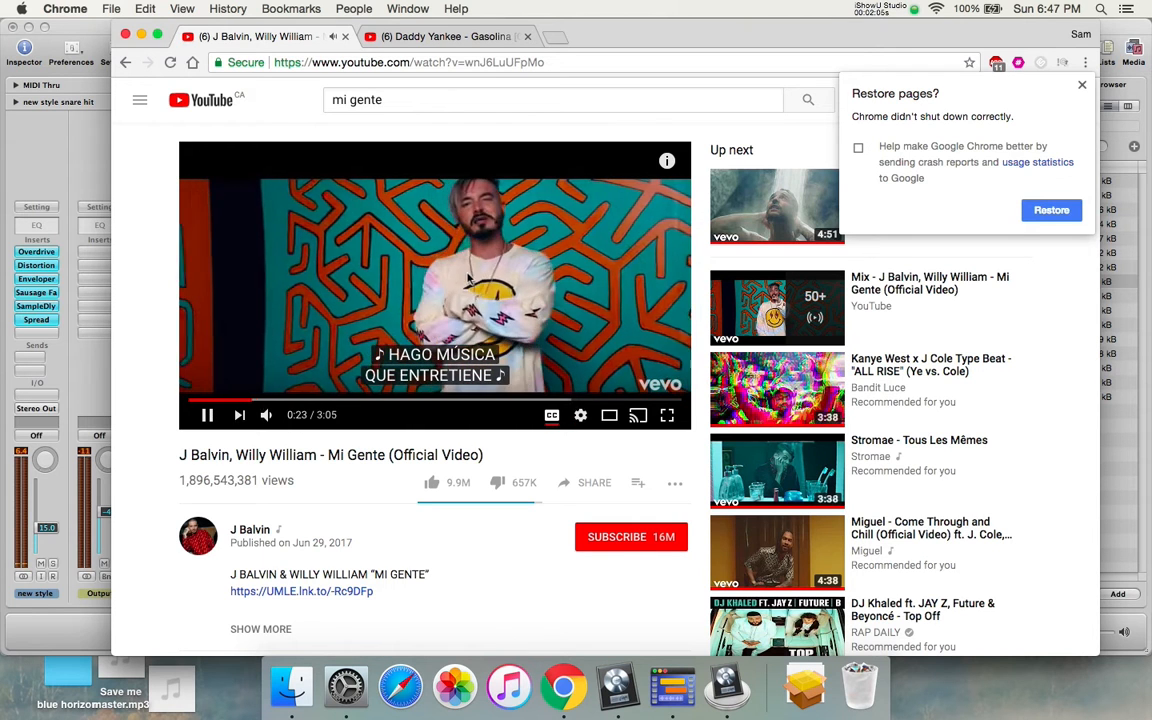
Step: Pause the "Mi Gente" video, switch back to Logic Pro, and check the new style snare's Enveloper settings
click(468, 280)
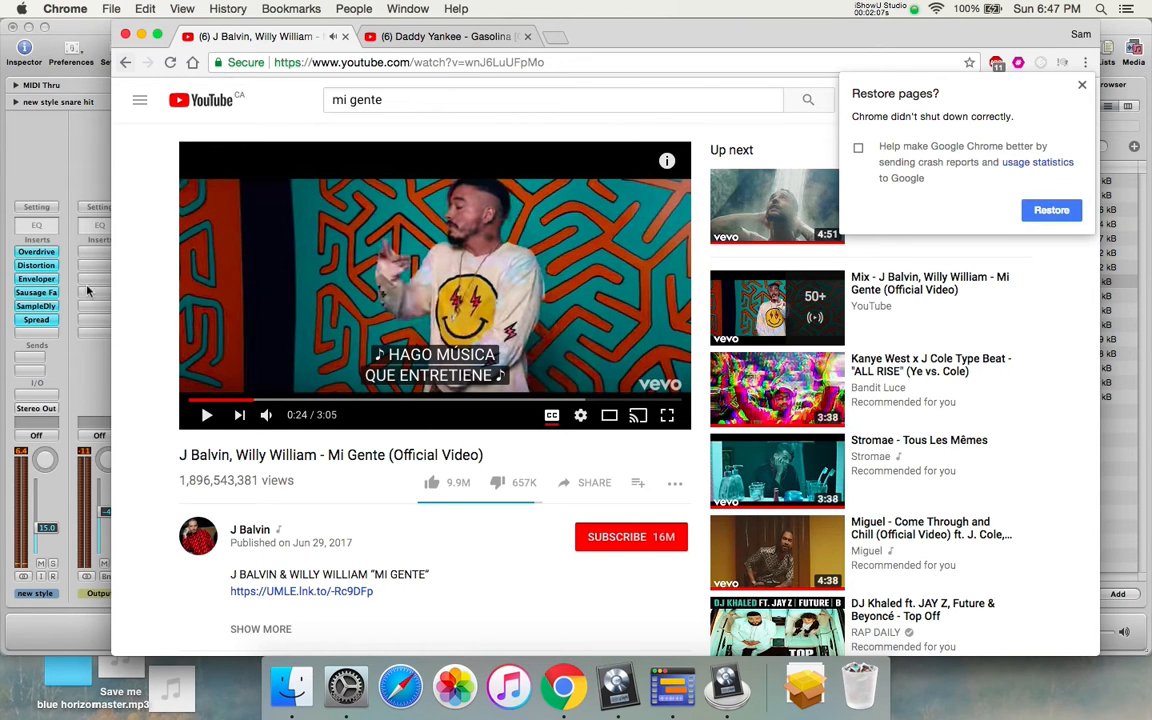
click(37, 280)
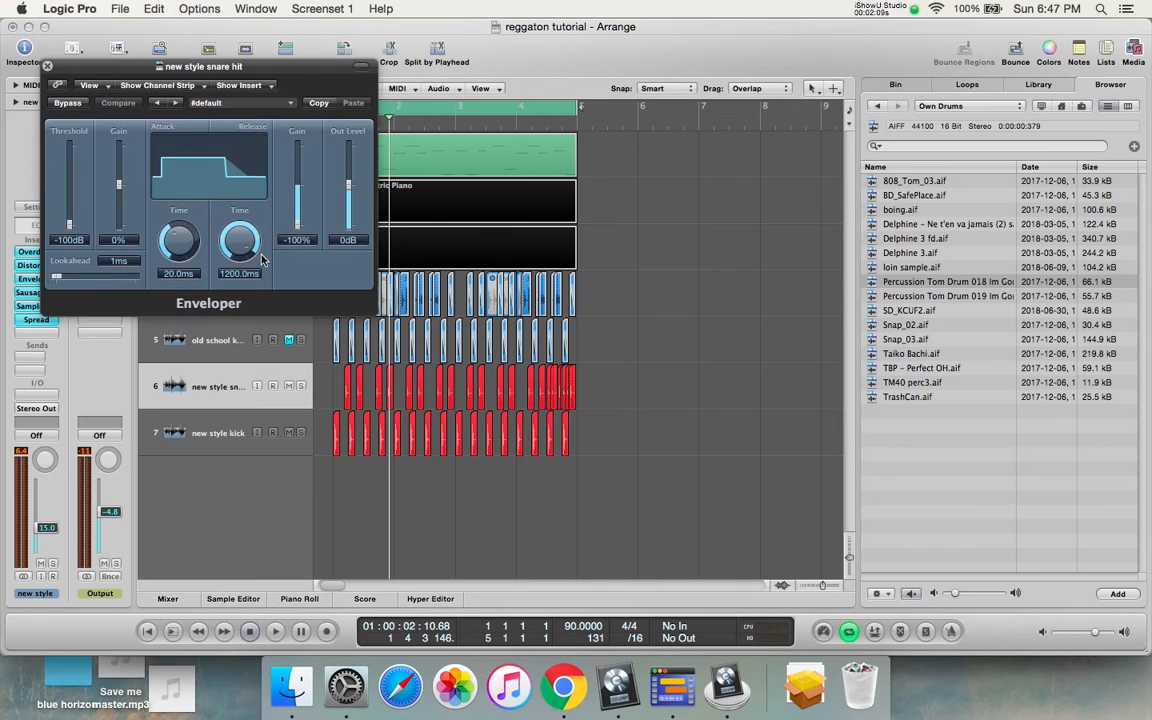
click(47, 66)
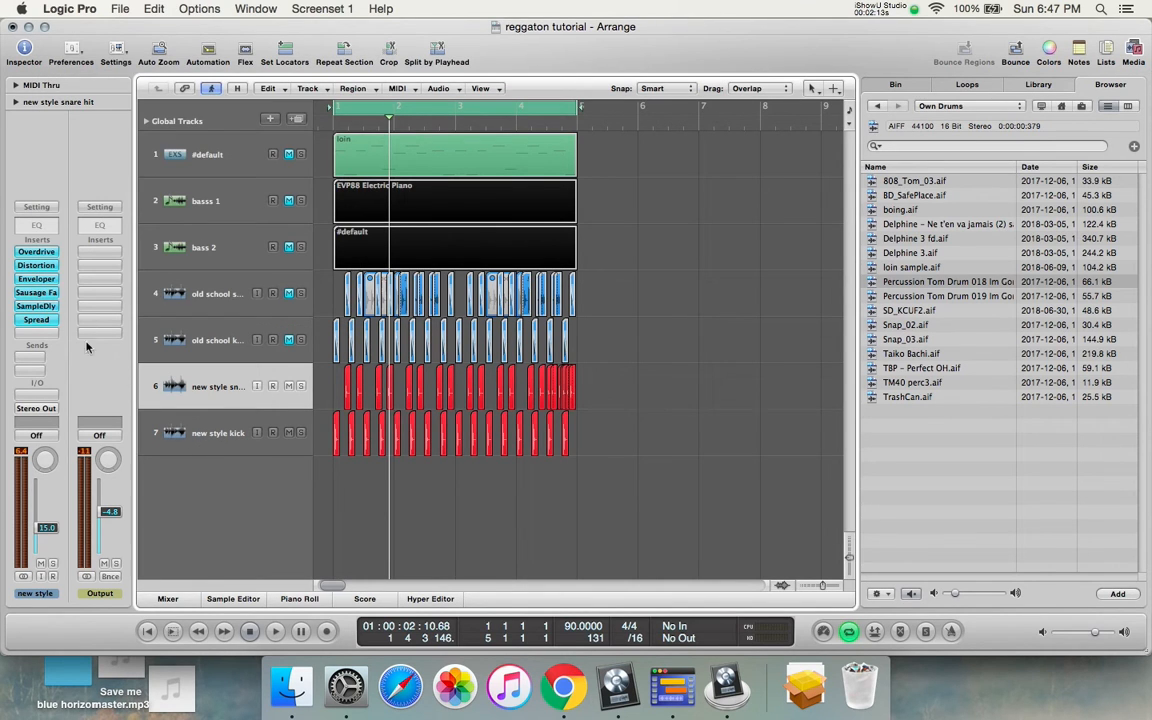
Step: Select all the new style snare regions, trim their ends to about half their length, and play the beat
drag(607, 421, 336, 418)
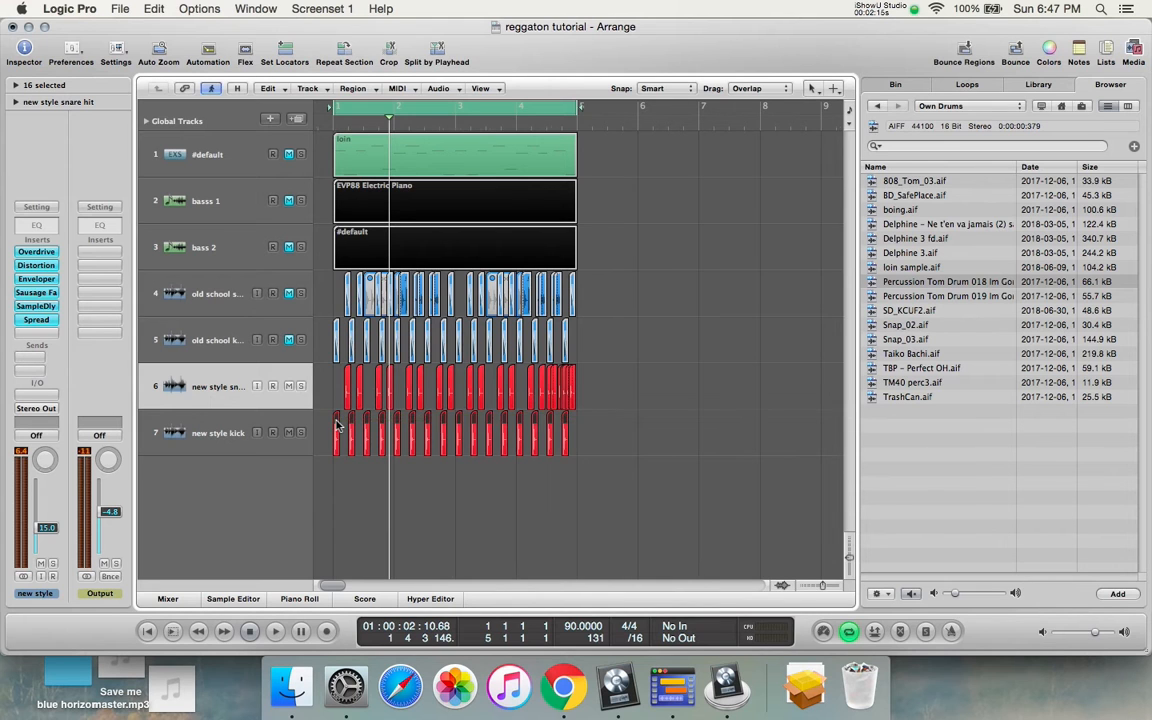
scroll(336, 418, up, 10)
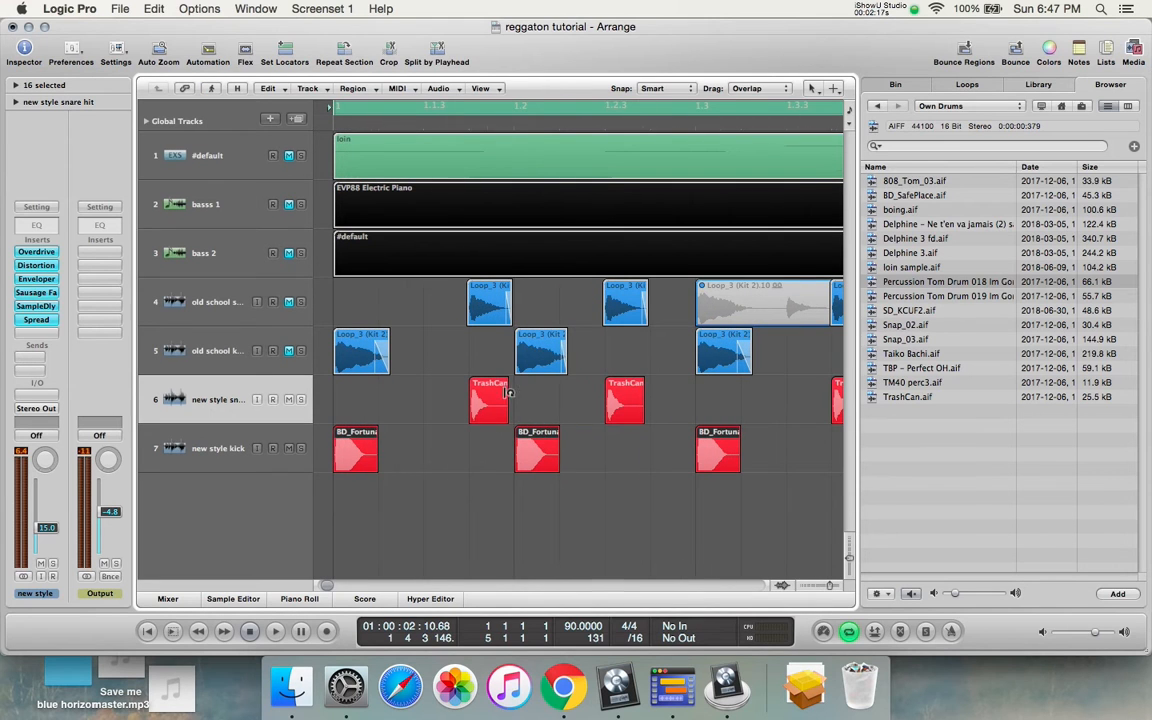
scroll(460, 355, down, 6)
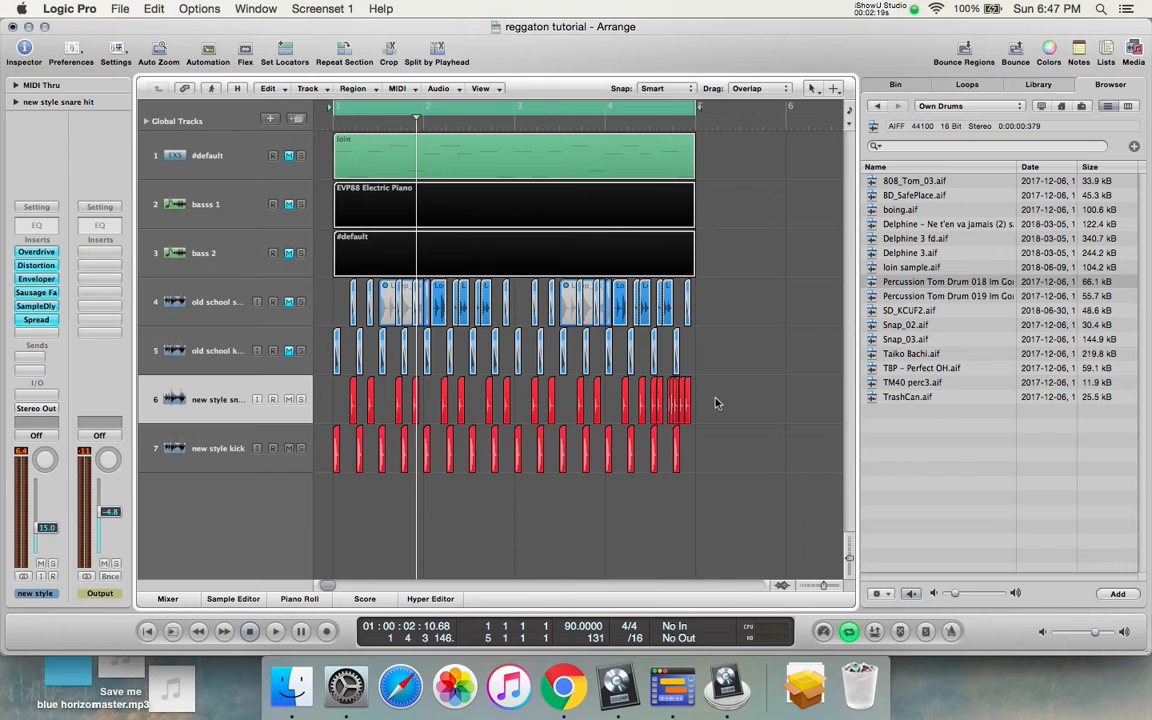
scroll(476, 410, up, 8)
scroll(476, 413, up, 2)
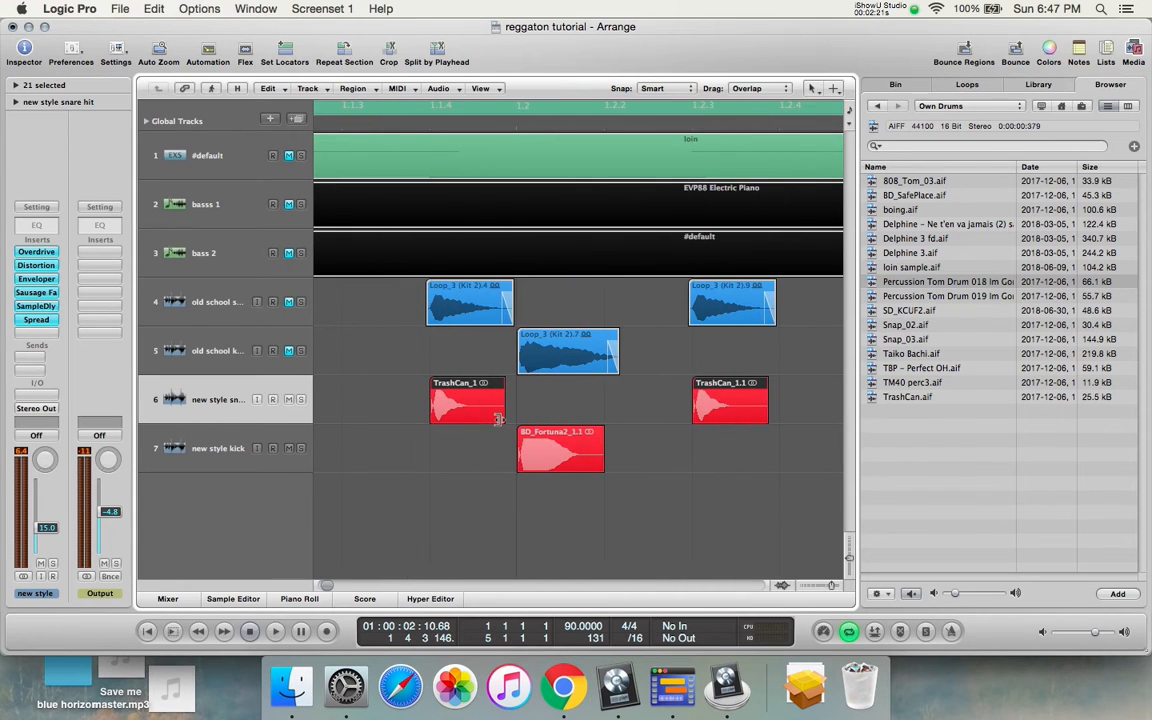
drag(504, 412, 465, 418)
key(space)
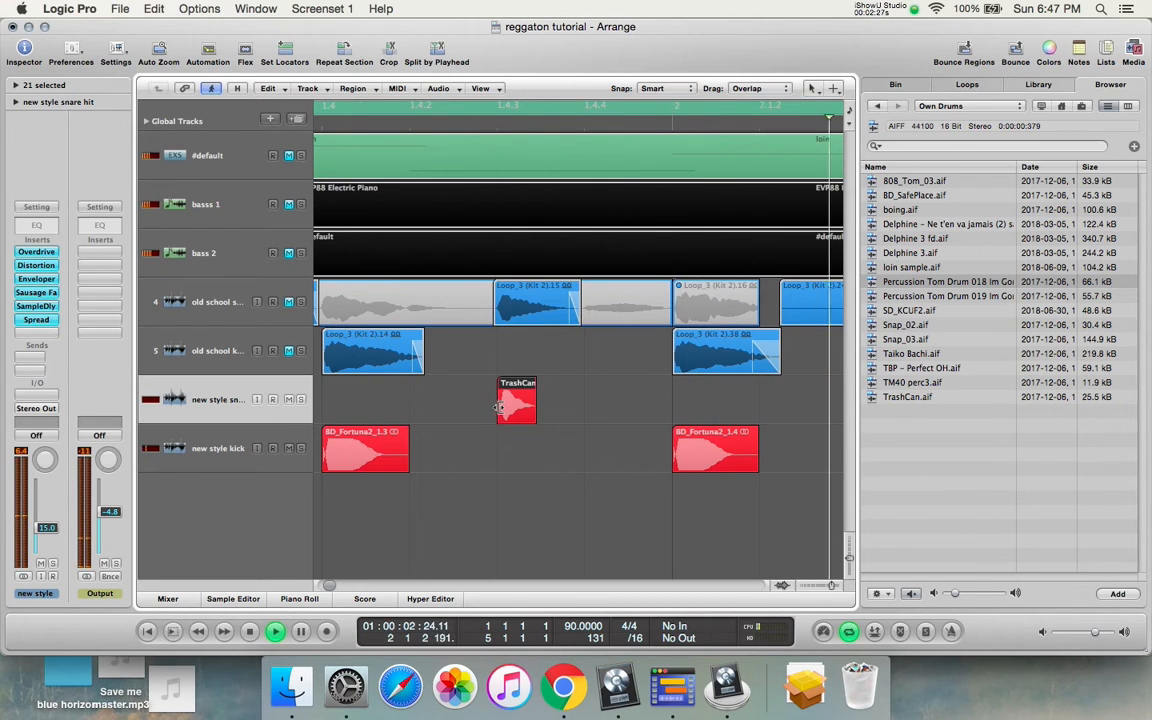
key(space)
Step: Add a Channel EQ to the new style snare and cut the low shelf by 24 dB at 245 Hz during playback
click(36, 225)
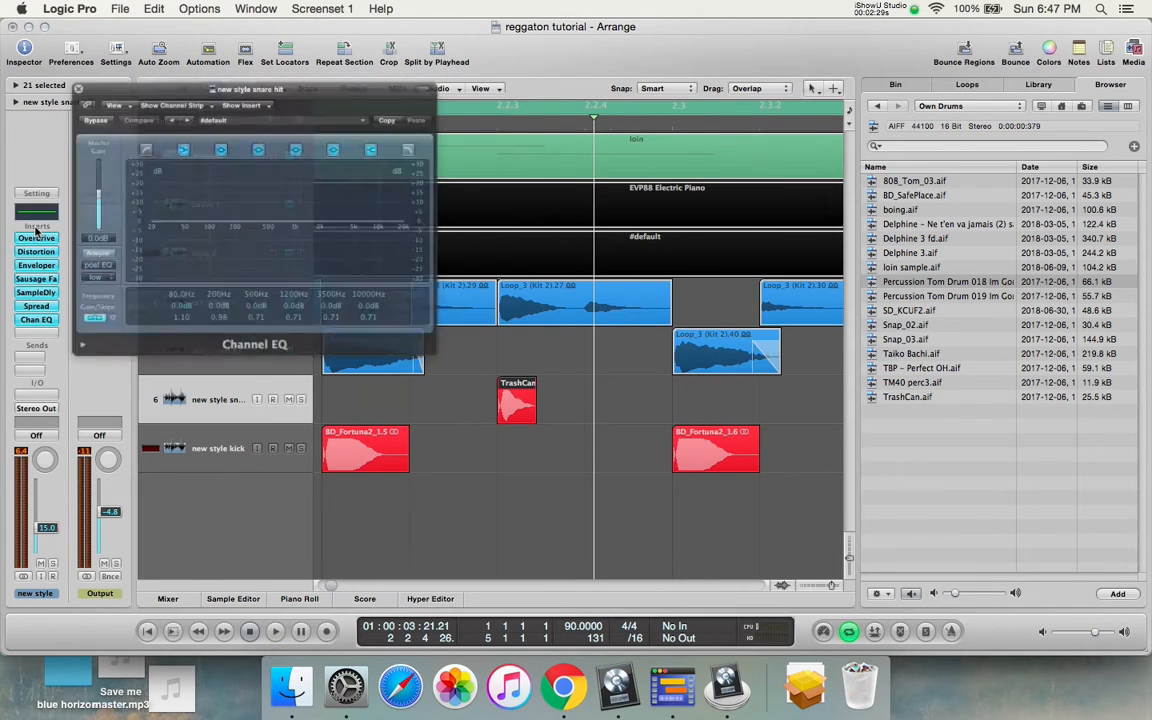
drag(186, 218, 252, 258)
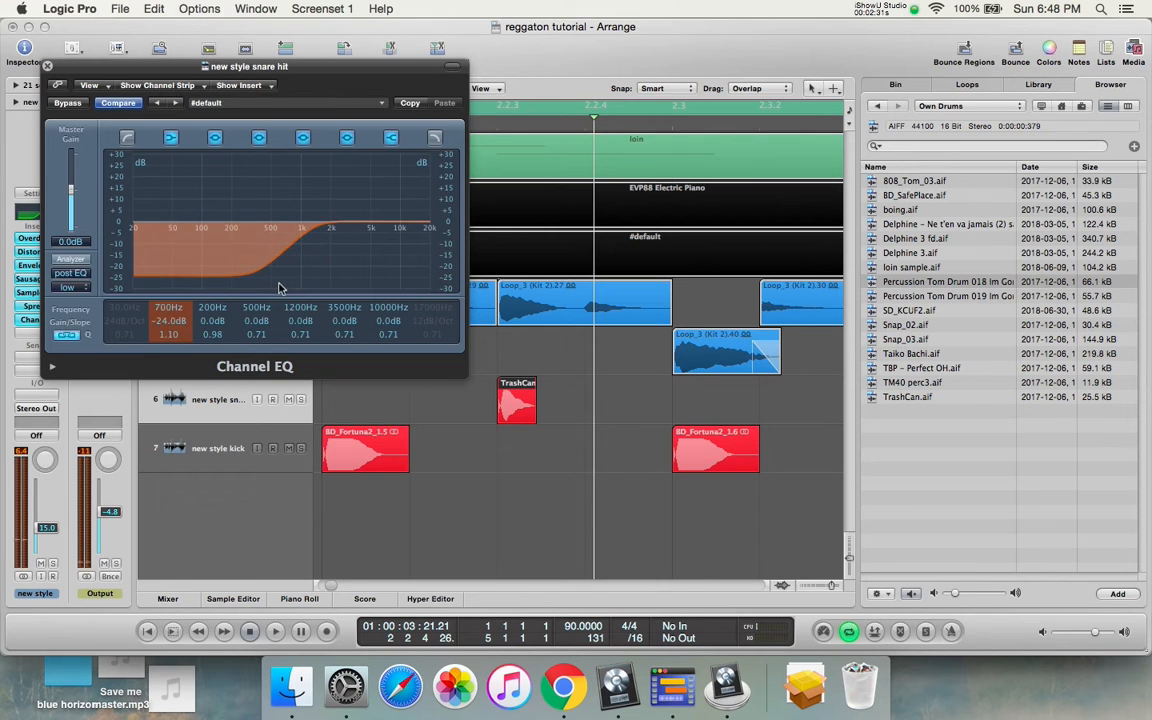
key(space)
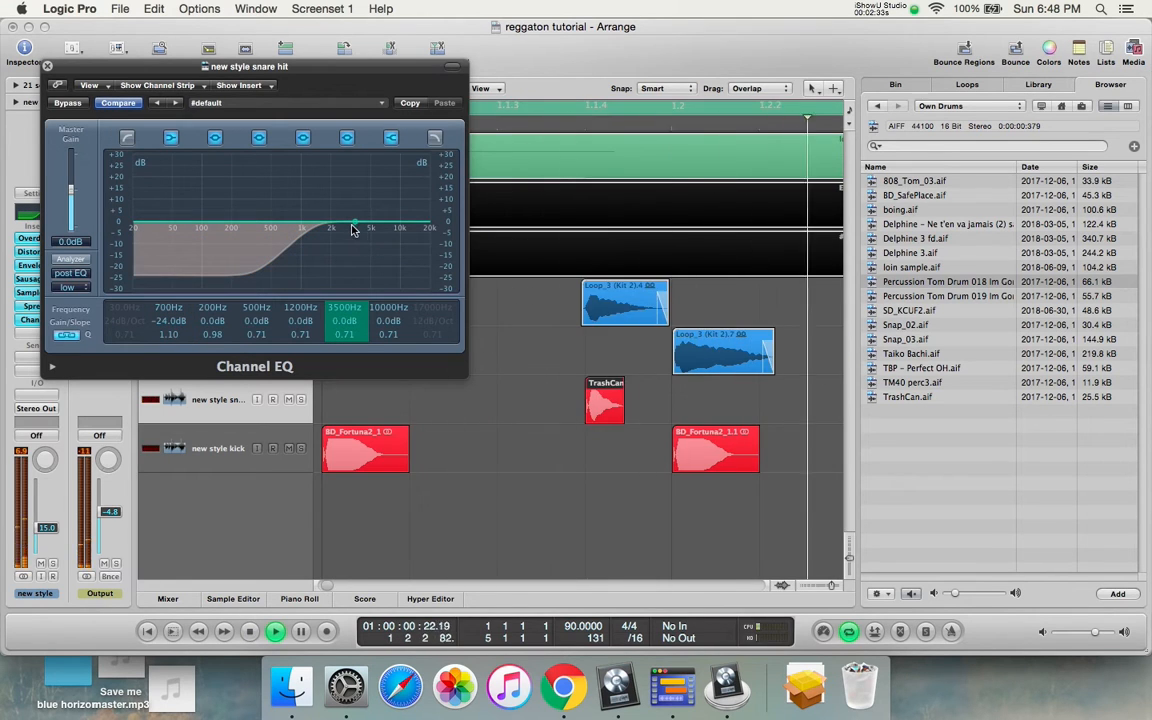
drag(293, 250, 248, 249)
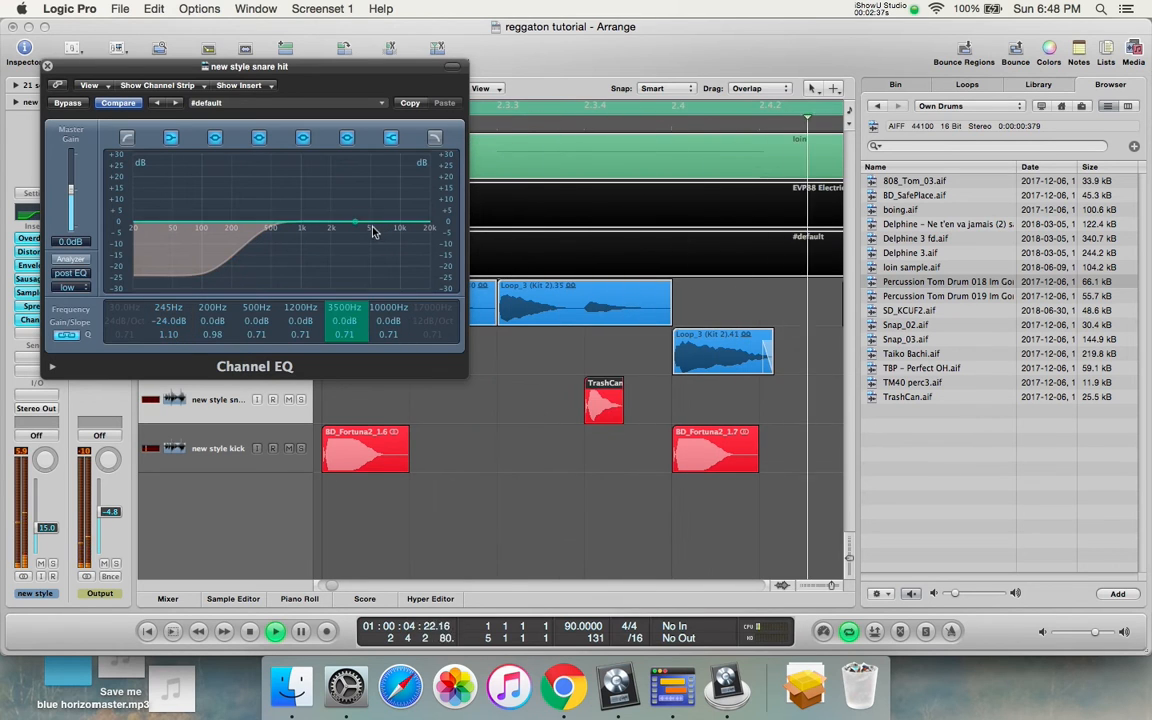
click(47, 66)
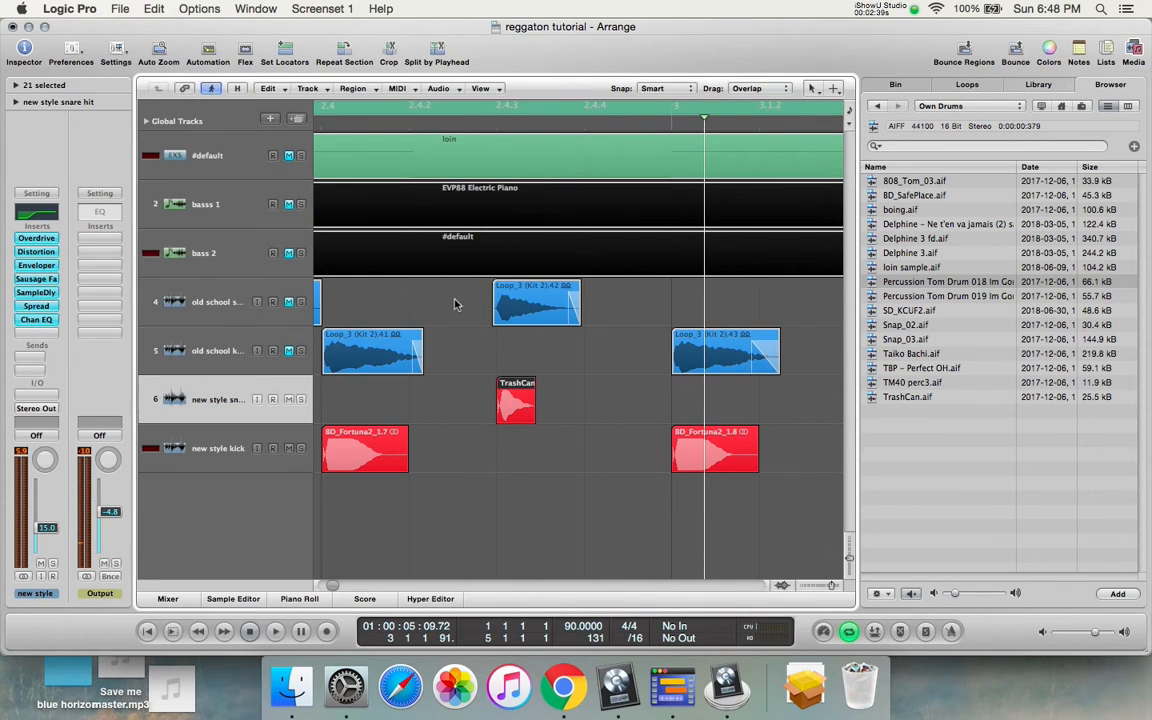
Step: Show the whole arrangement and review the new style snare's Overdrive and Distortion settings with both windows side by side
key(z)
key(ctrl+Left)
key(ctrl+Left)
key(ctrl+Left)
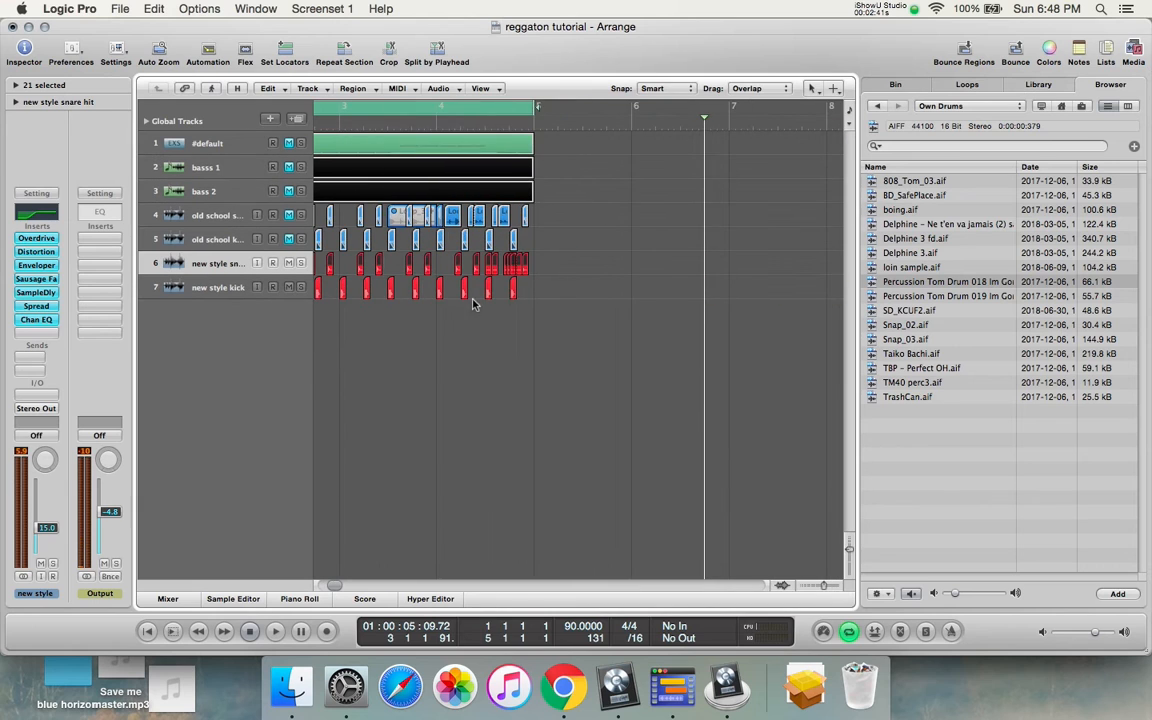
scroll(649, 317, left, 5)
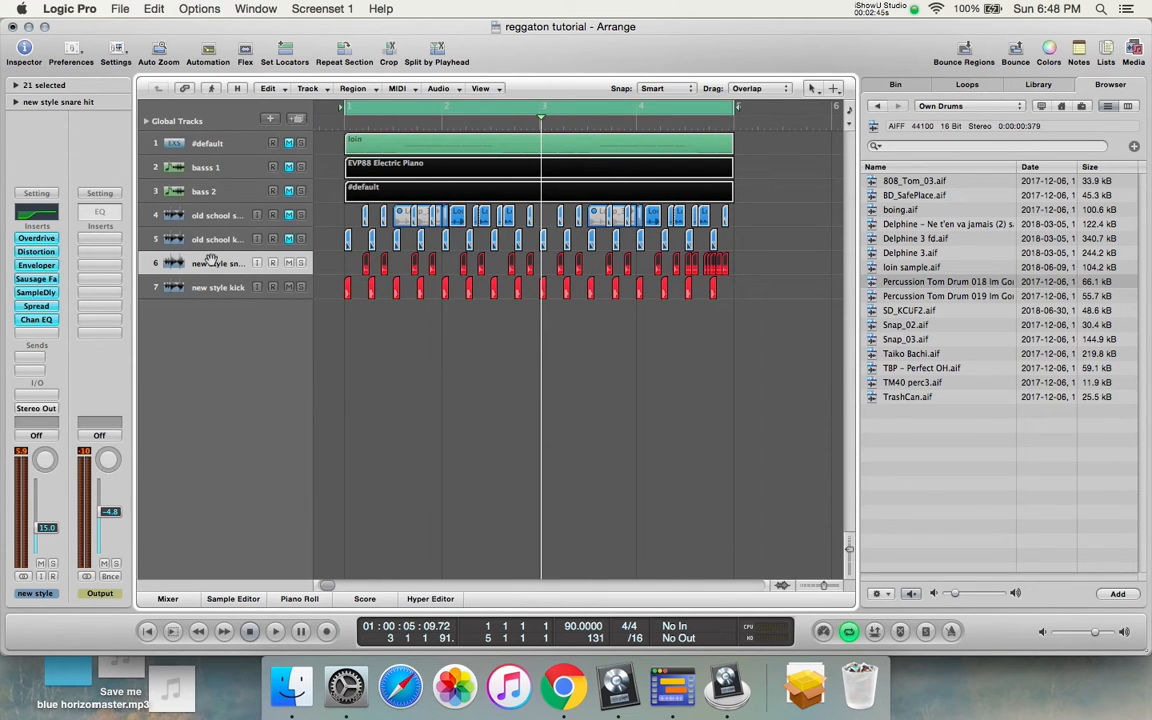
click(50, 239)
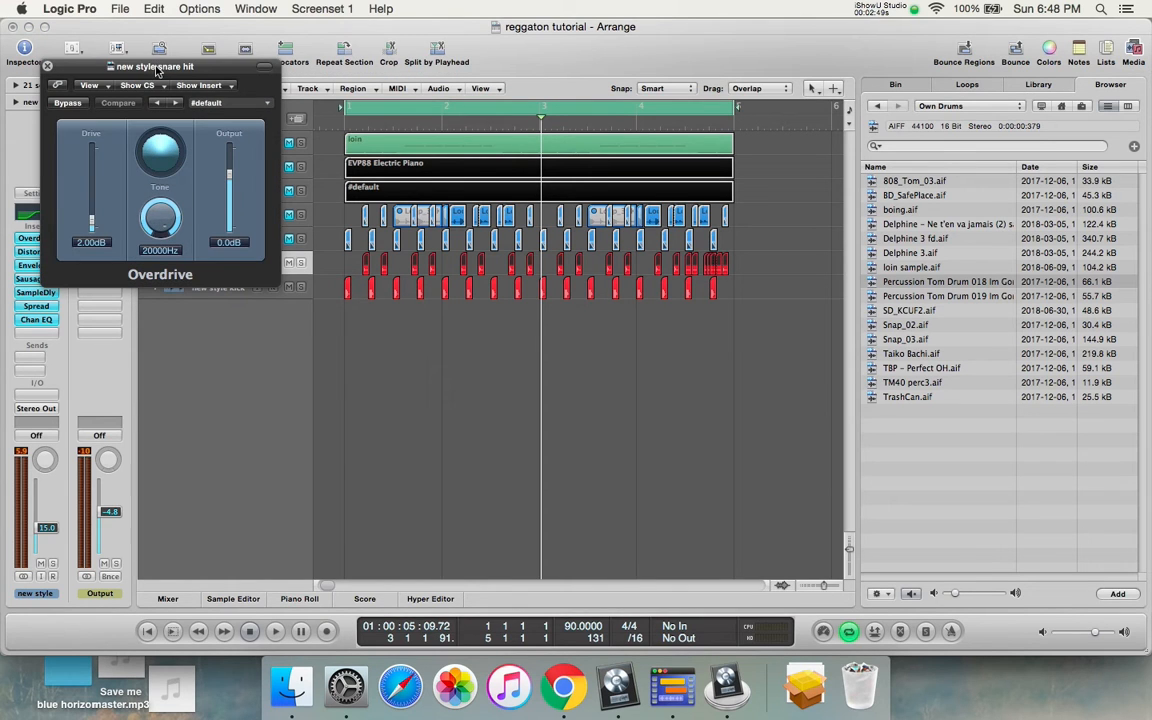
drag(157, 70, 683, 94)
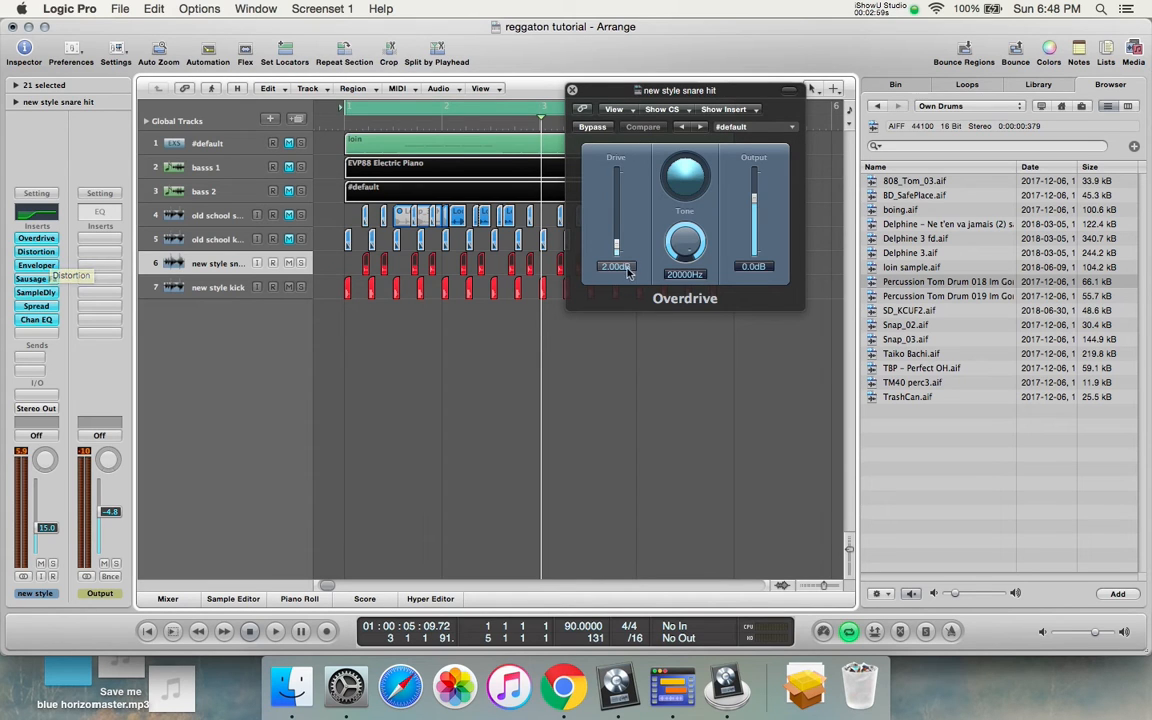
click(38, 252)
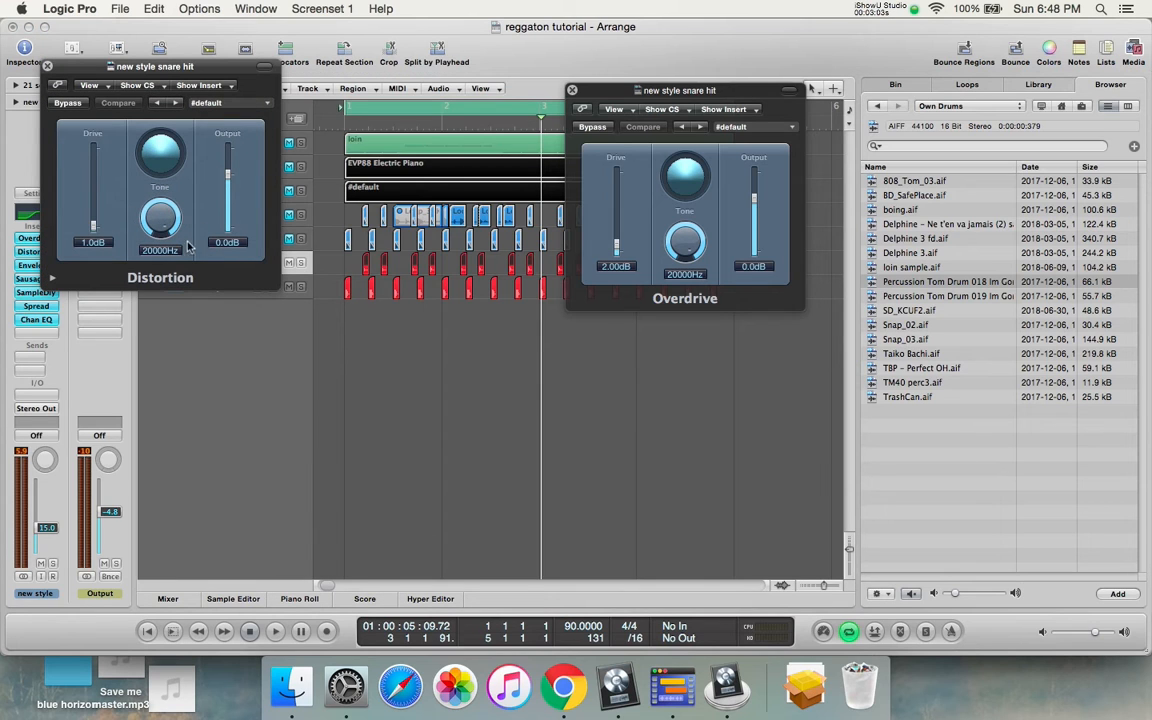
click(47, 66)
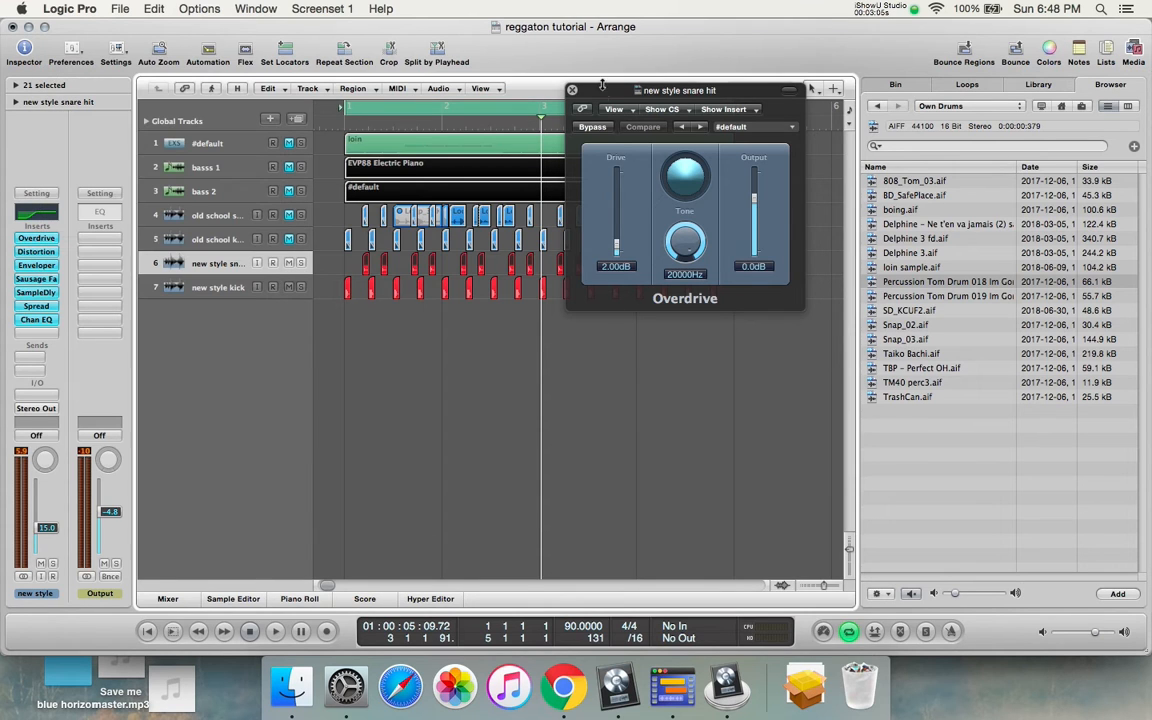
click(572, 90)
click(38, 252)
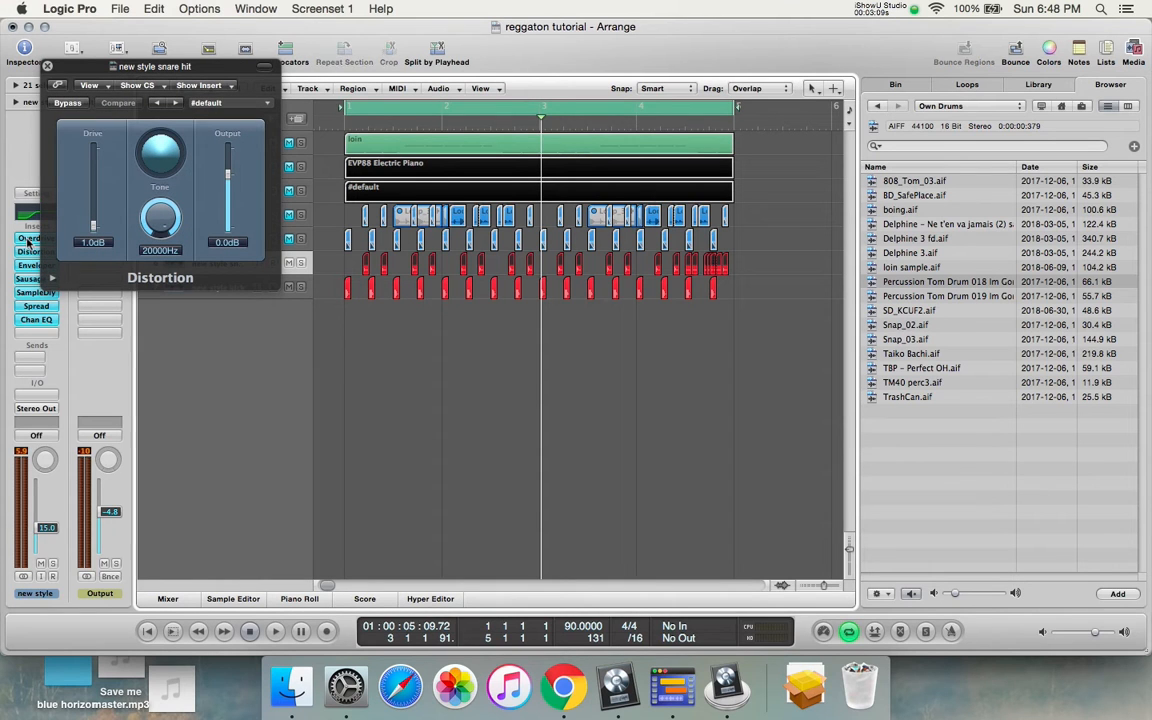
click(30, 238)
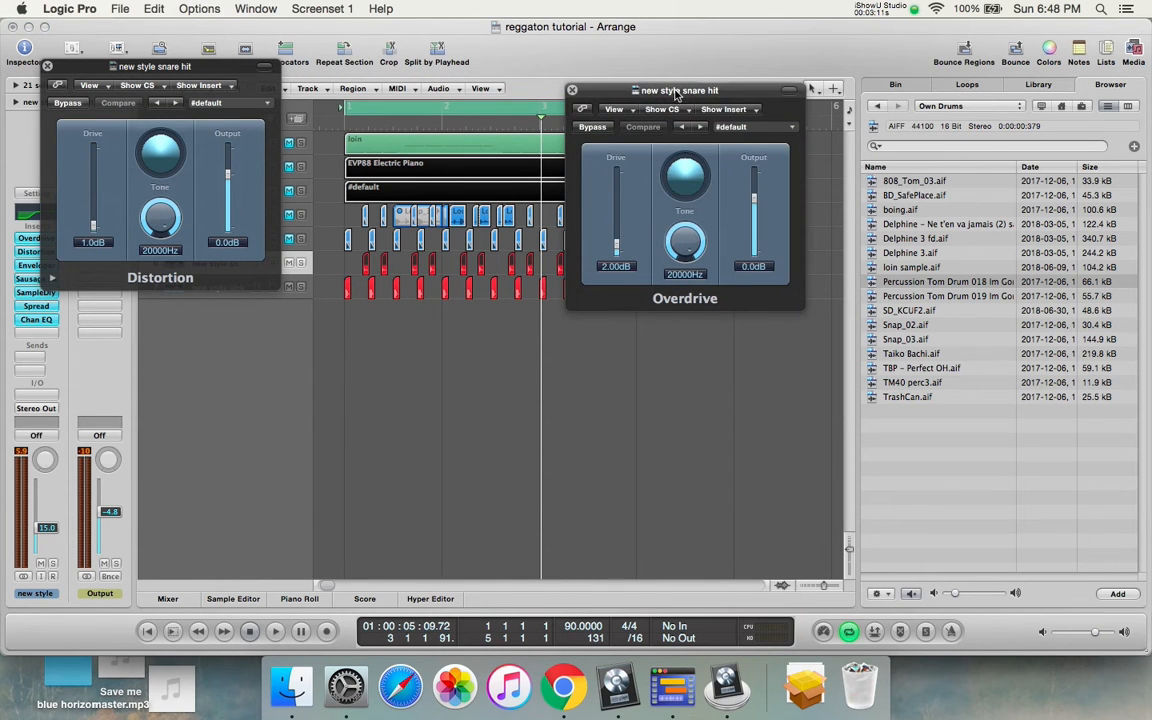
drag(676, 93, 398, 75)
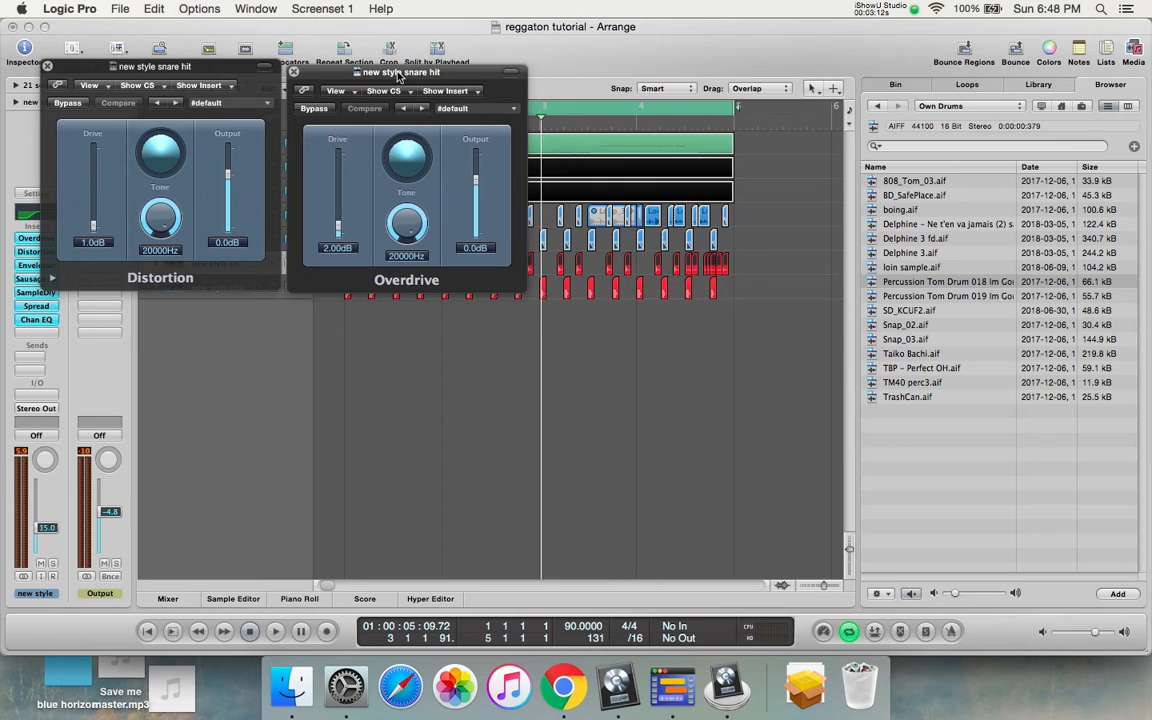
Step: Review the new style snare's Enveloper and Sausage Fattener settings, placing their windows clear of the other plug-ins
click(24, 266)
drag(275, 73, 770, 79)
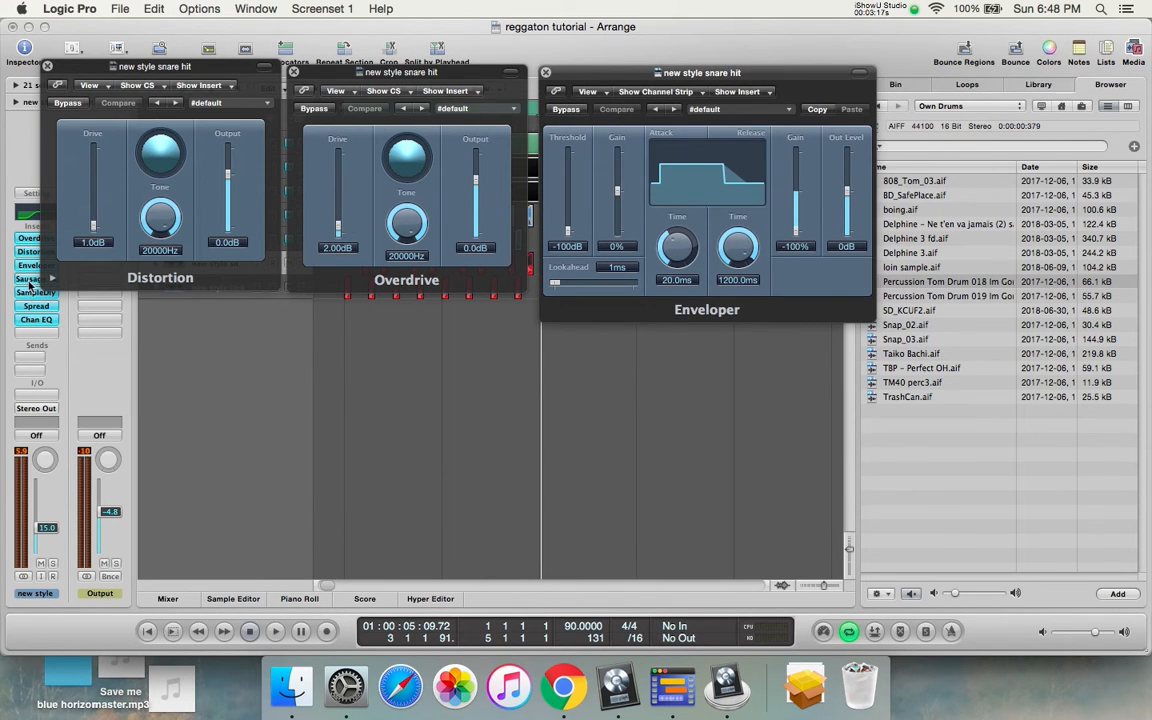
click(30, 281)
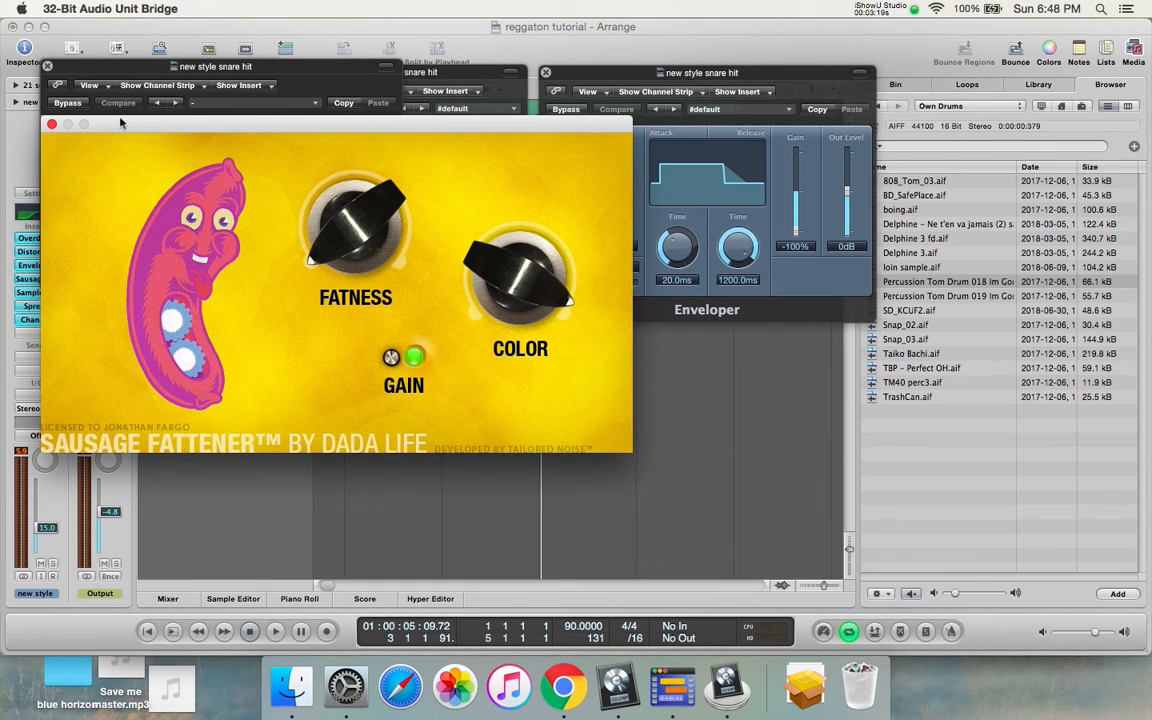
click(51, 124)
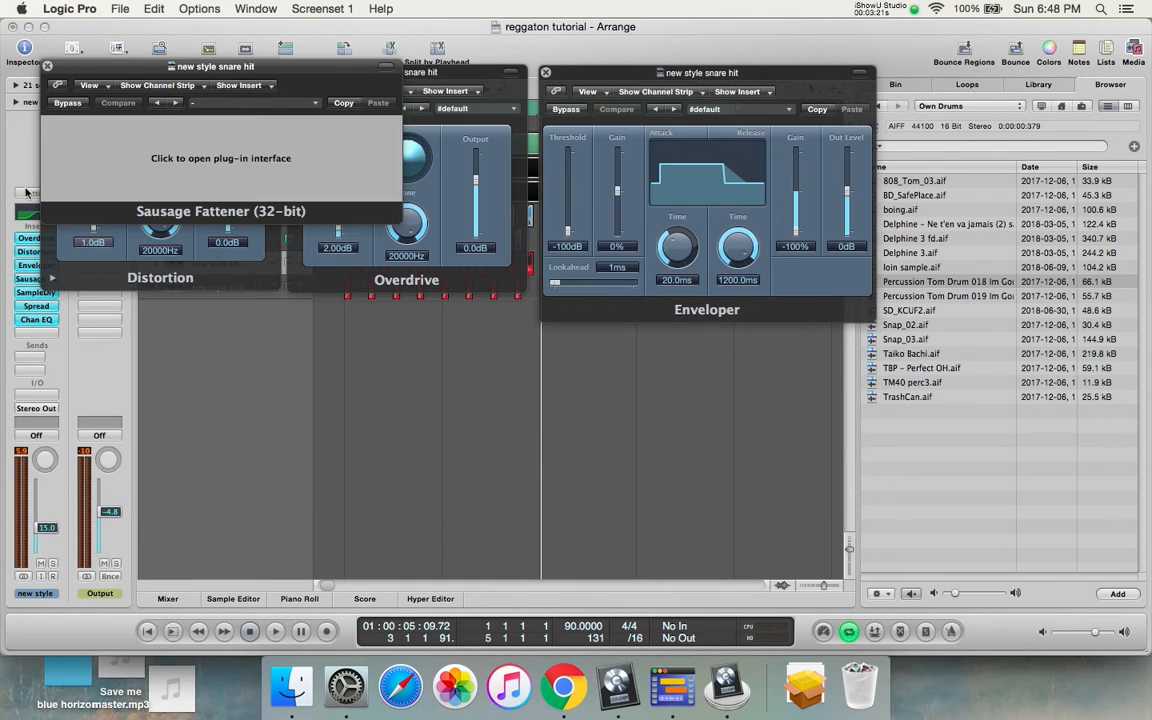
double_click(37, 279)
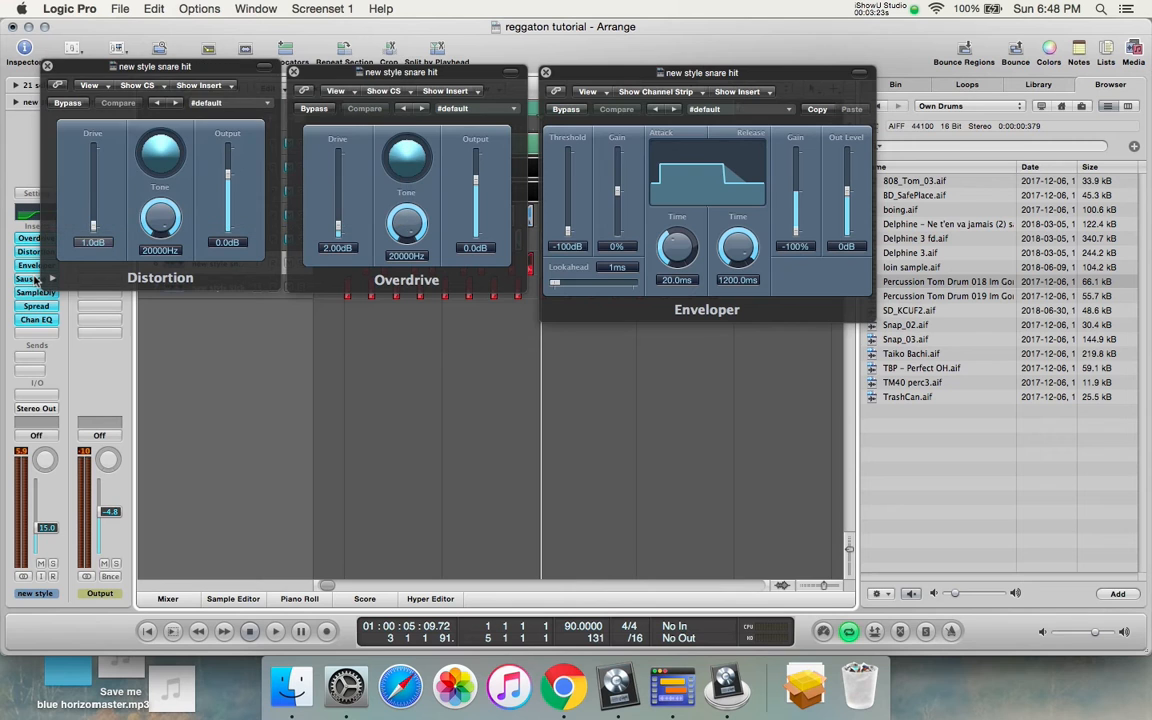
double_click(32, 279)
click(250, 174)
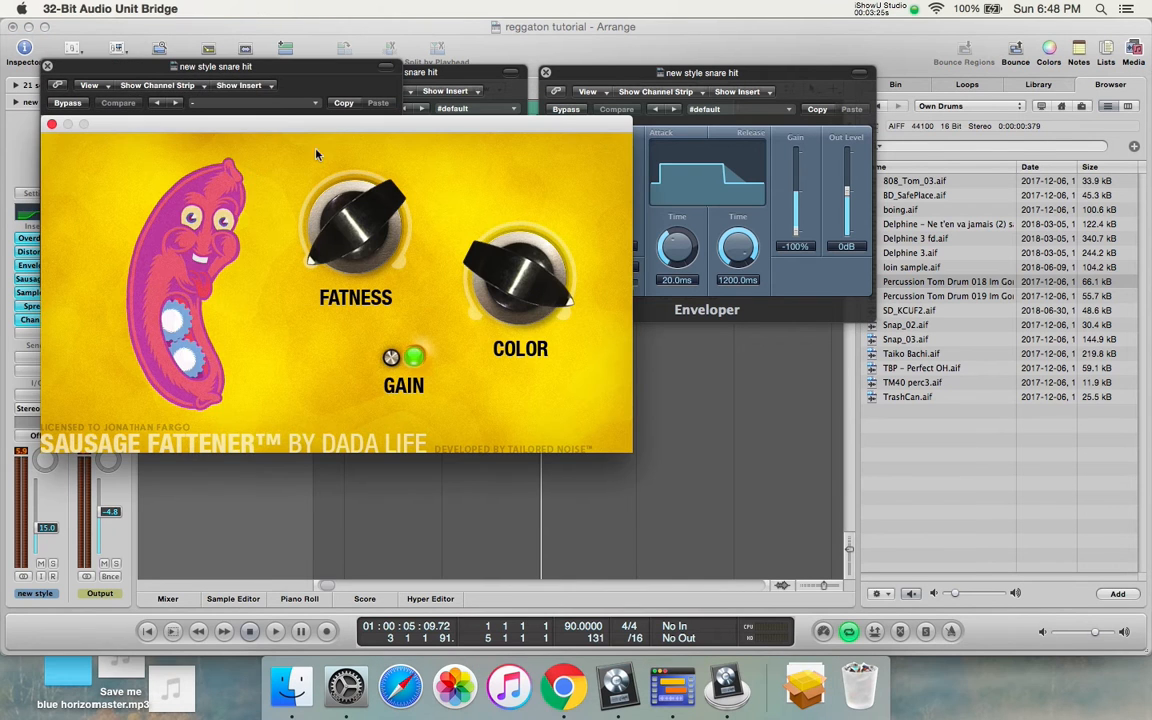
drag(270, 130, 705, 314)
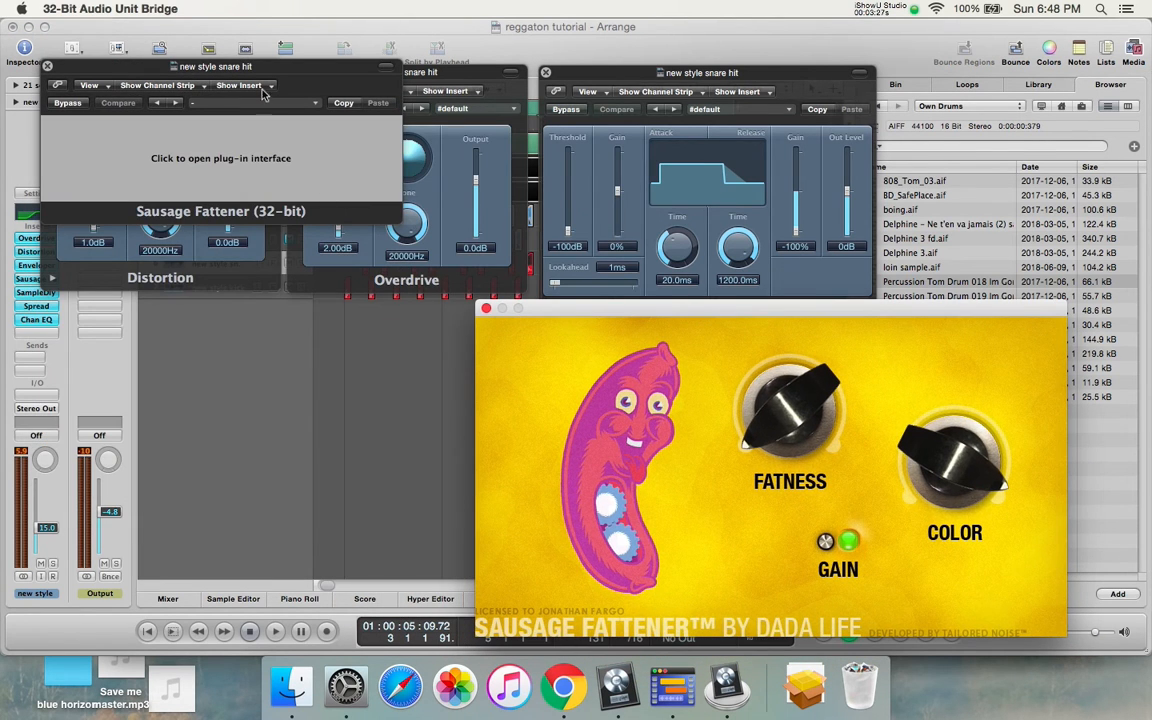
drag(237, 73, 930, 590)
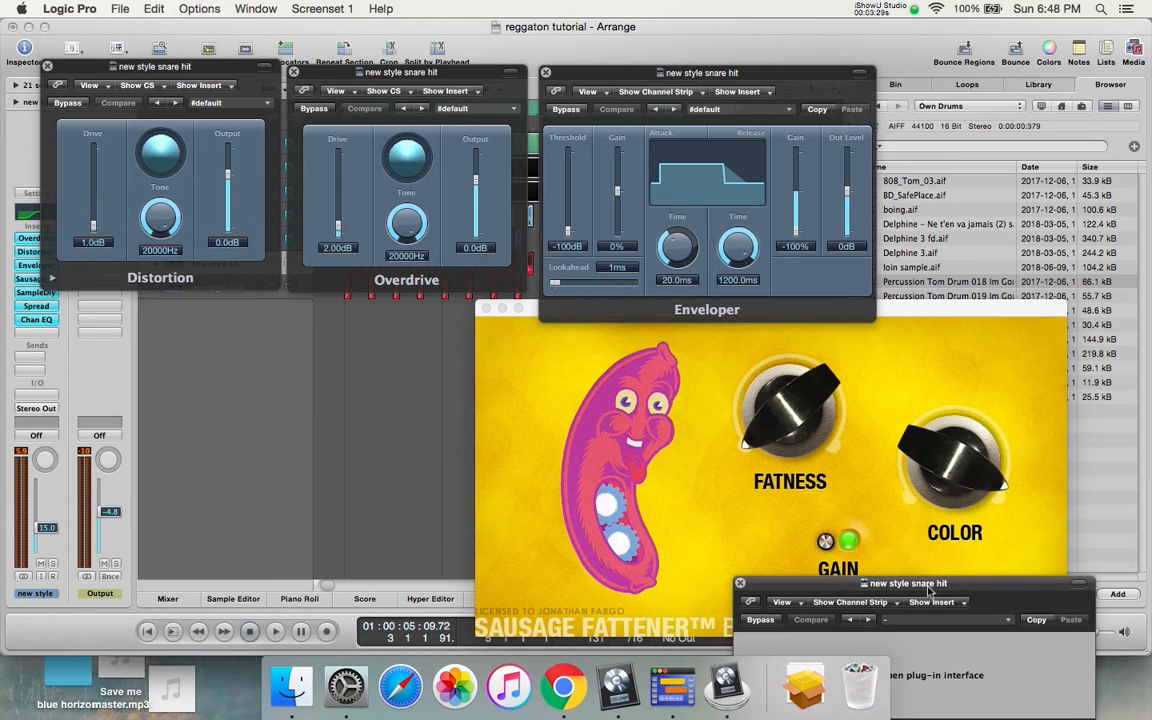
Step: Review the snare's Sample Delay and Stereo Spread settings, and close them along with the Enveloper, Overdrive and Distortion windows
click(34, 292)
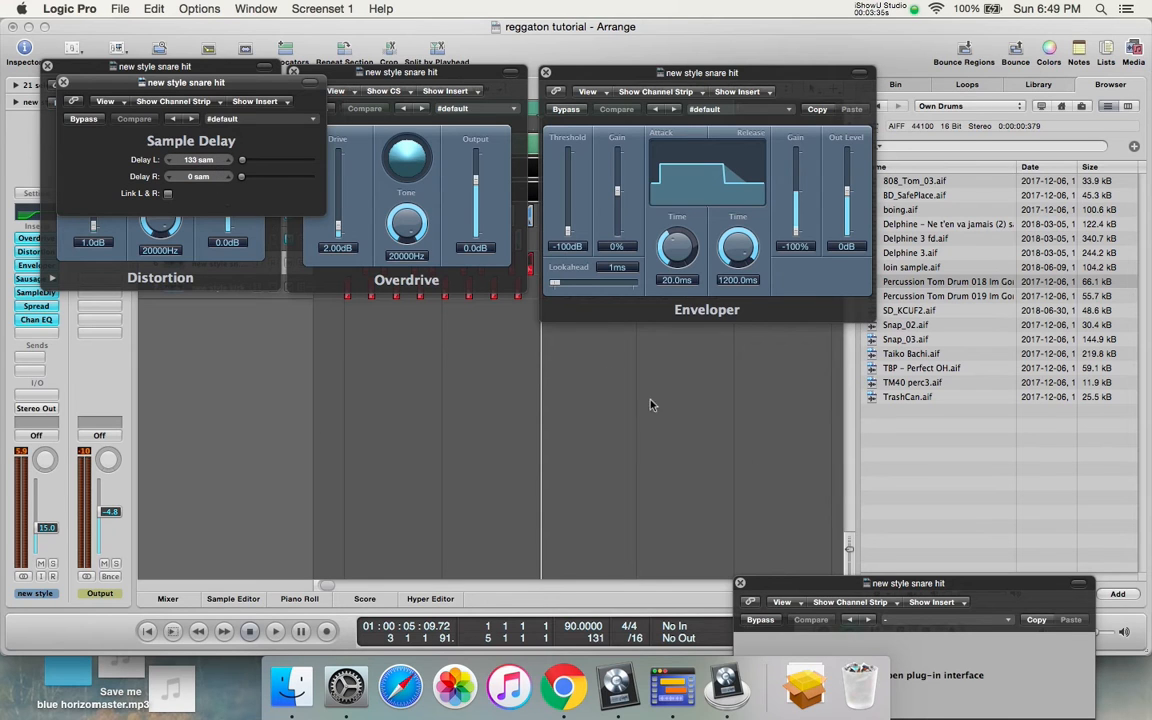
click(38, 306)
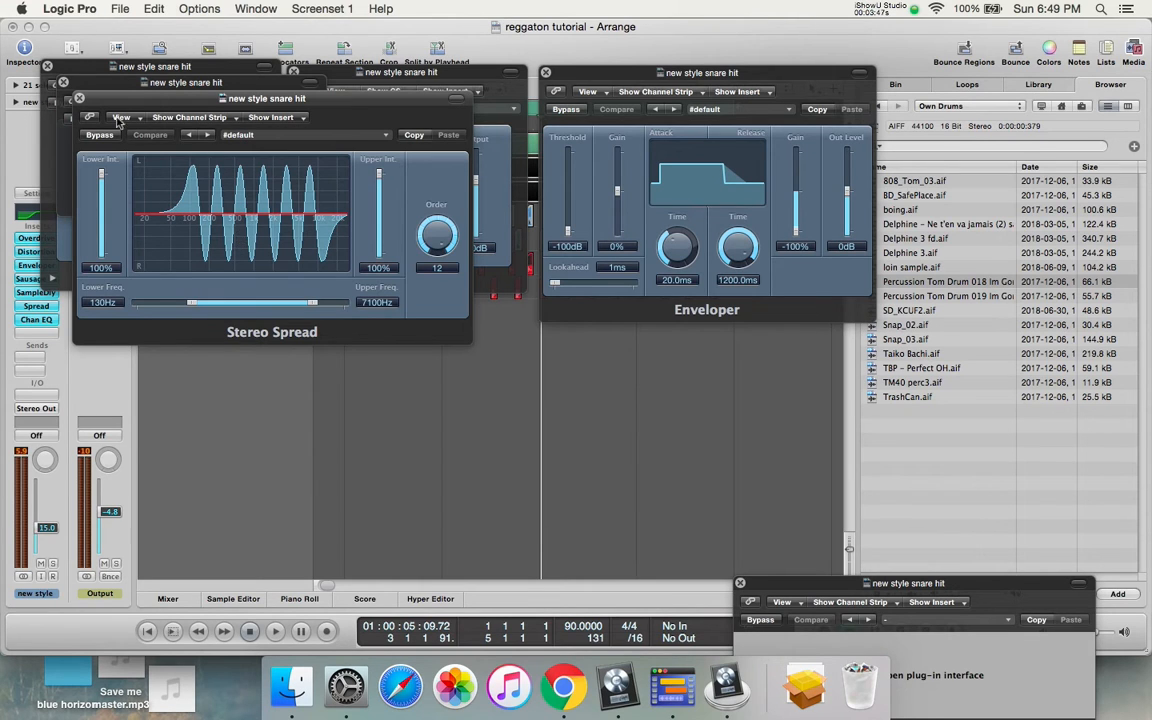
click(79, 98)
click(63, 82)
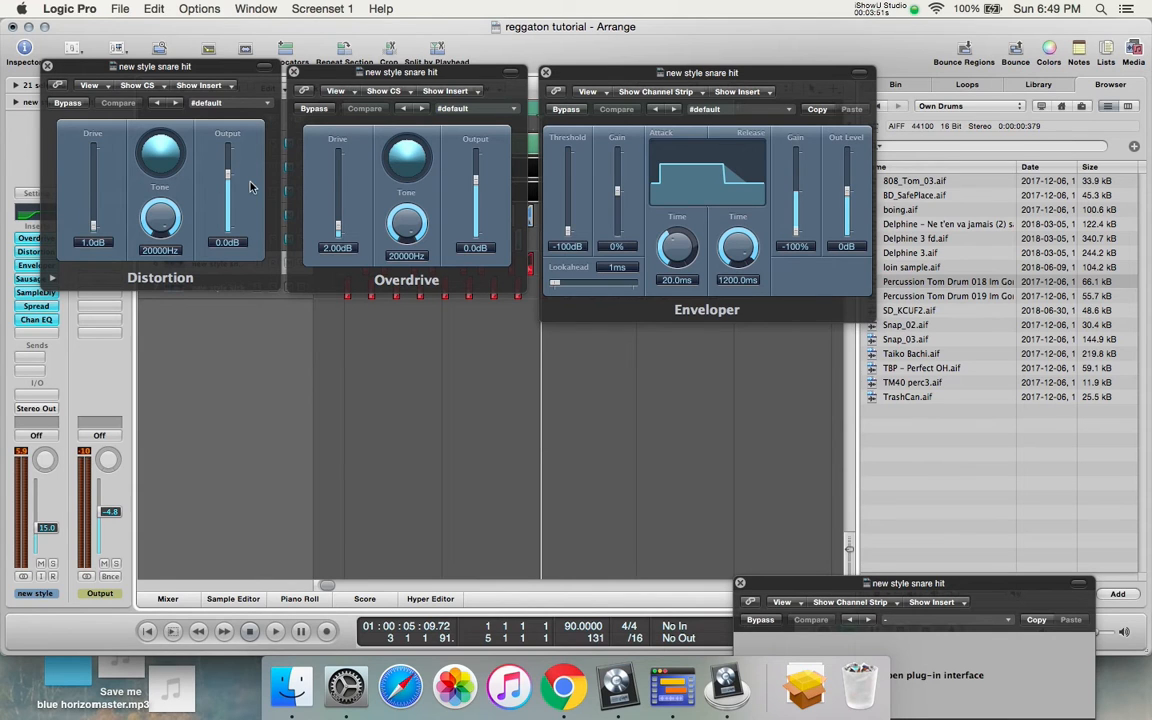
click(546, 72)
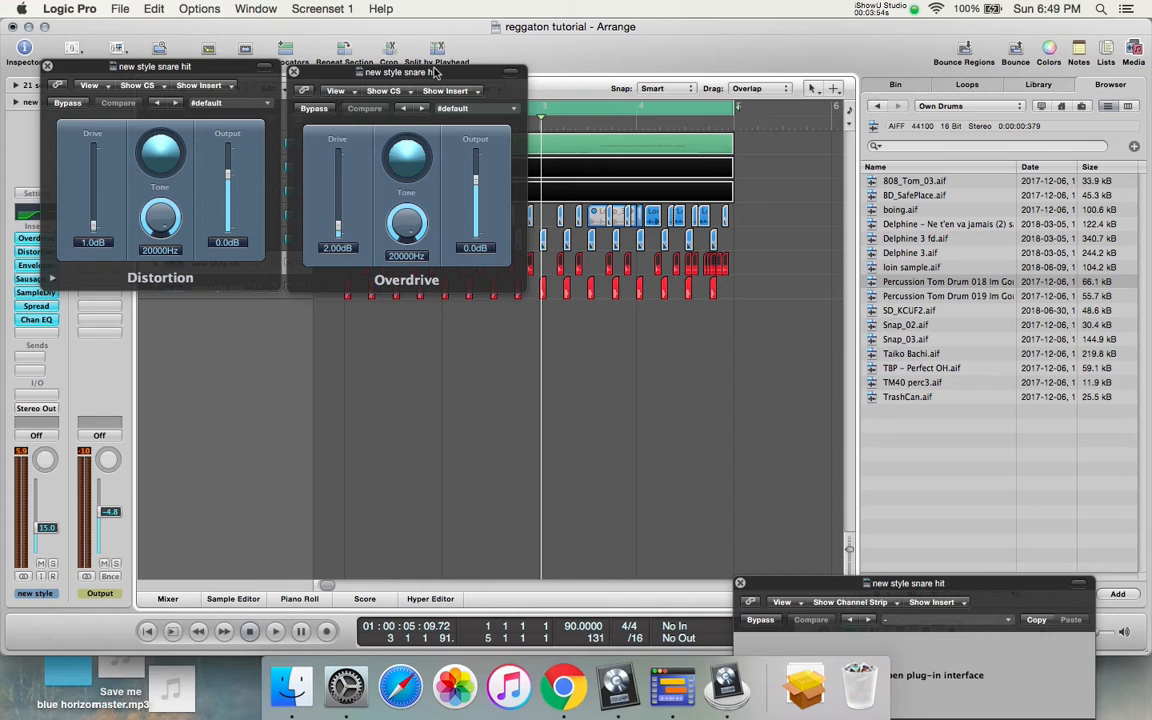
click(293, 72)
click(47, 66)
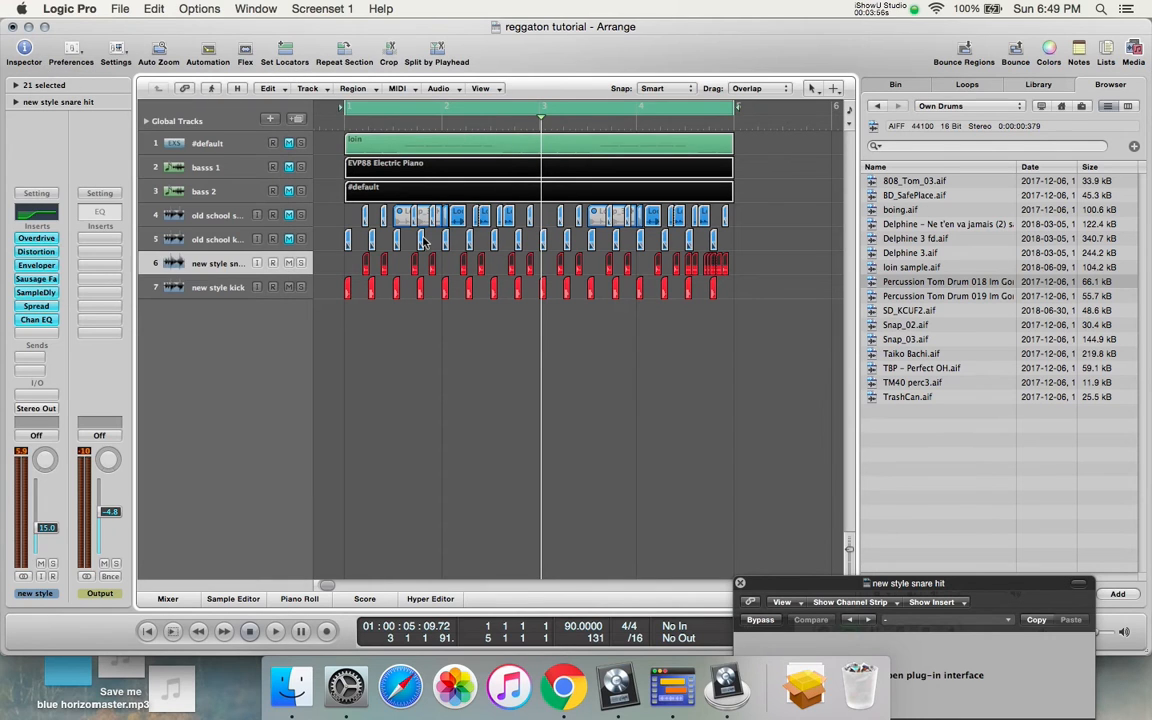
Step: Mute the new style snare and kick tracks and unmute the old school snare and kick tracks
click(289, 262)
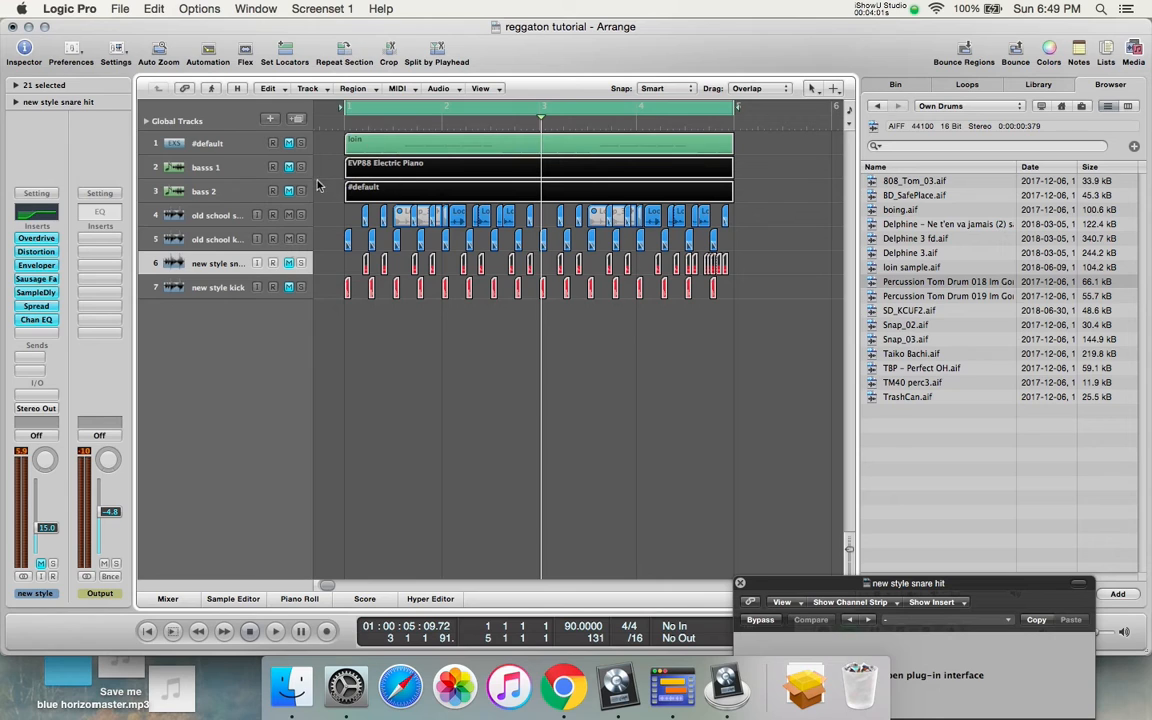
Step: Unmute the #default and bass 2 tracks and play the loop from the start with the old school drums
click(290, 191)
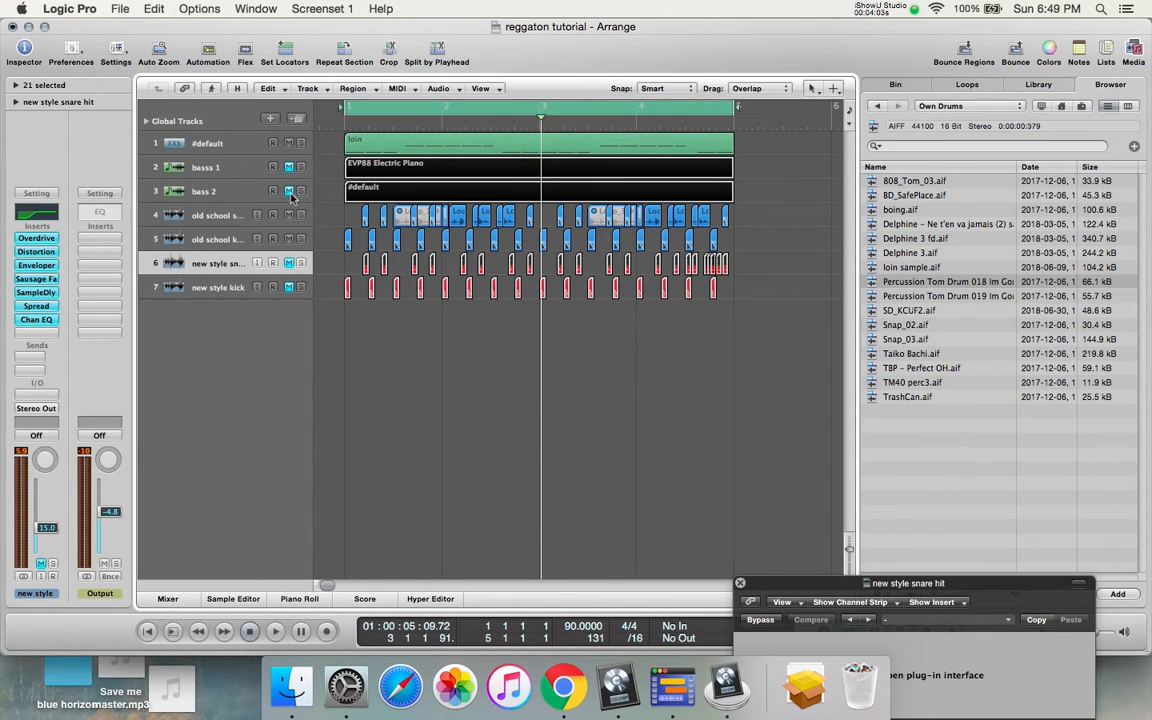
click(291, 195)
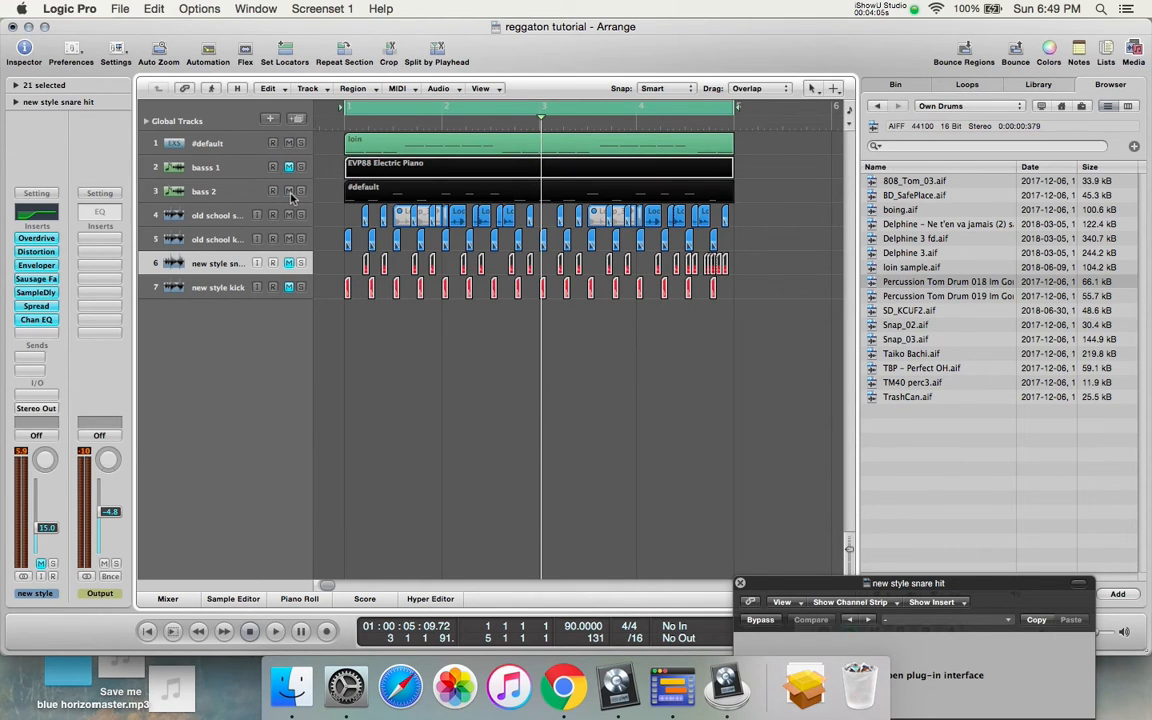
key(Return)
key(space)
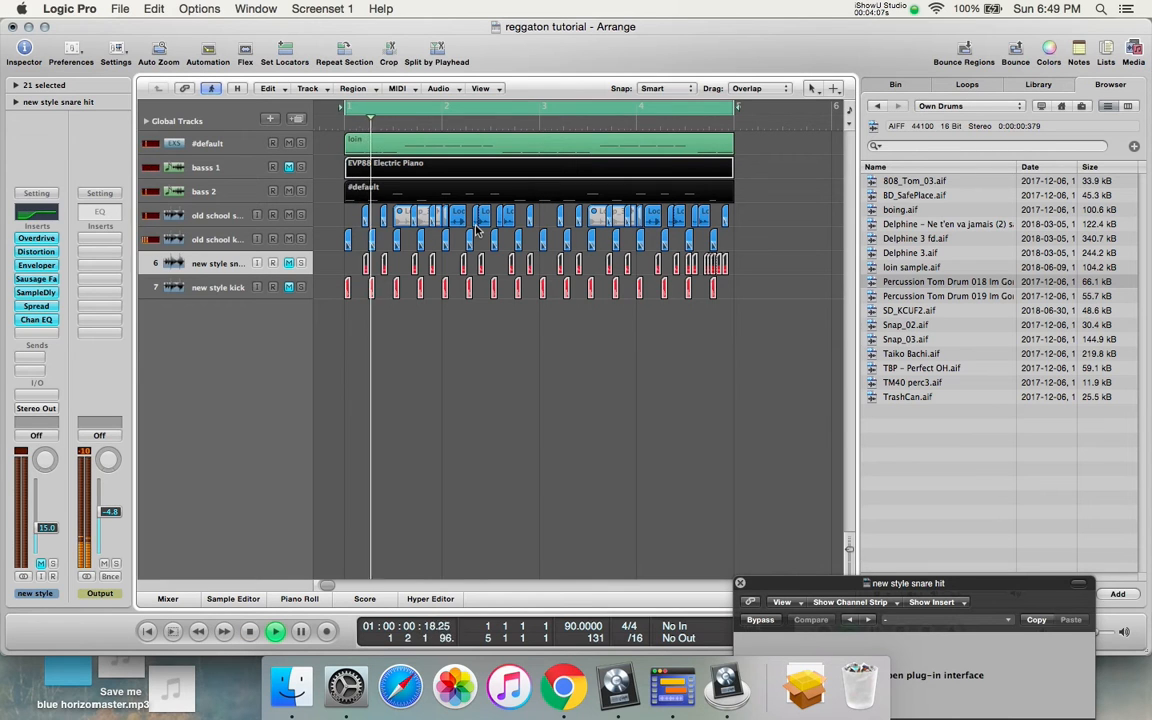
click(248, 148)
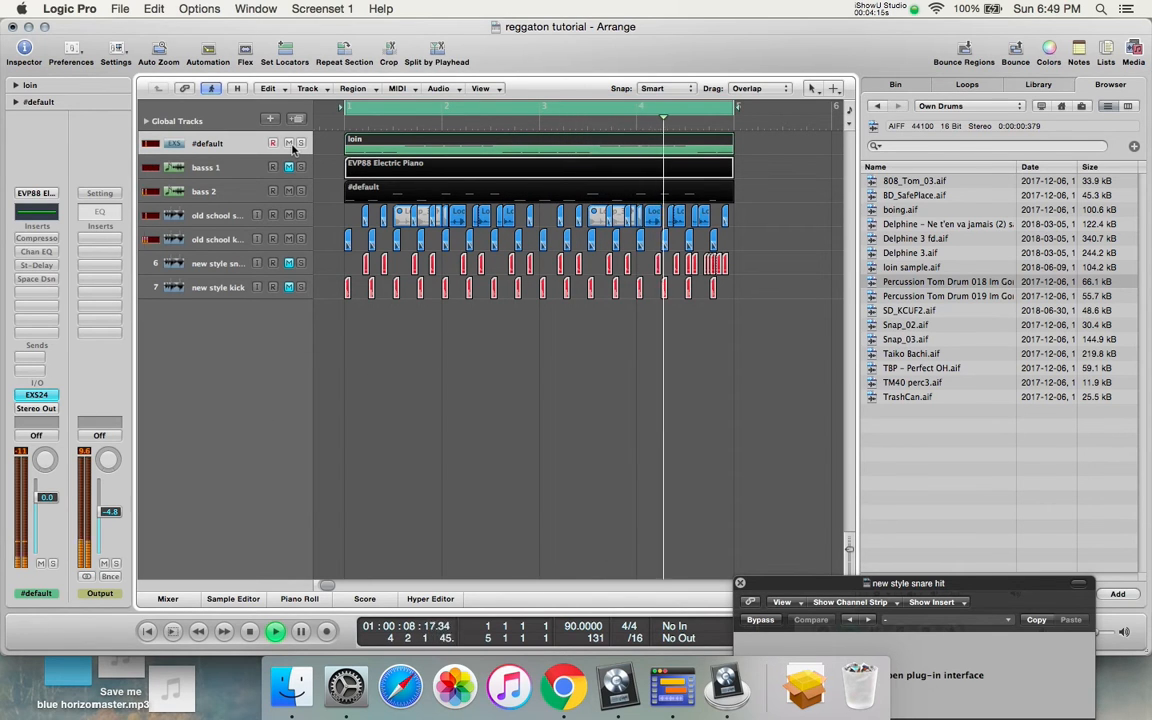
click(206, 191)
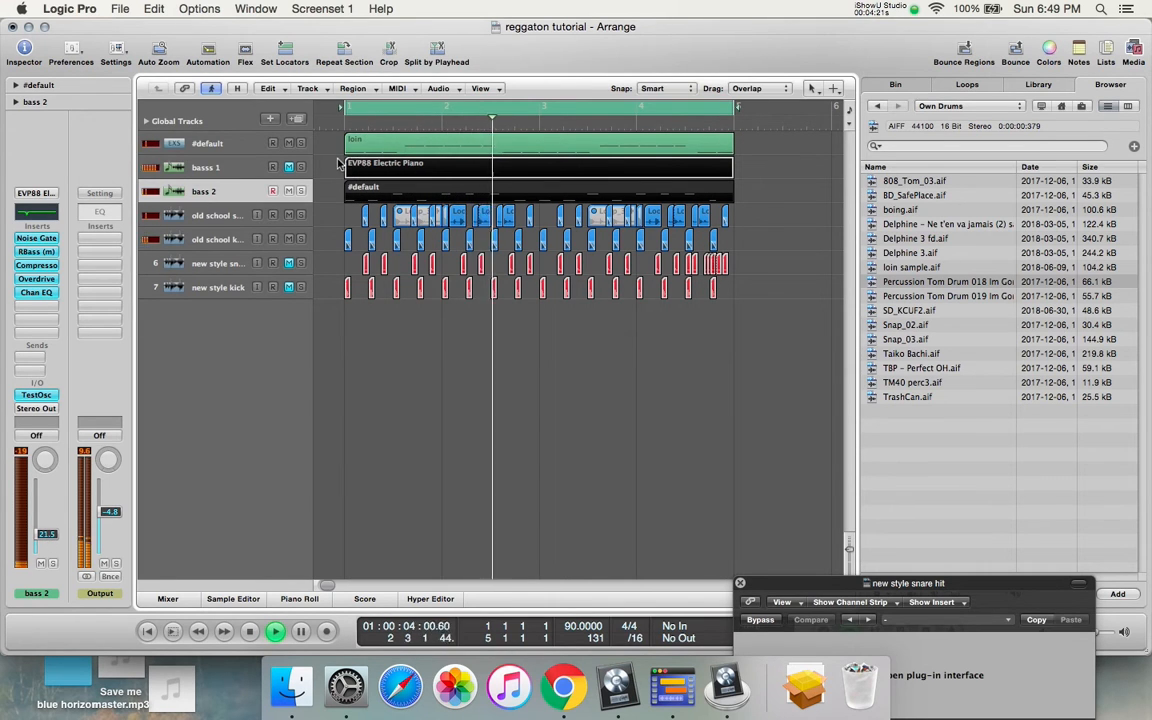
key(space)
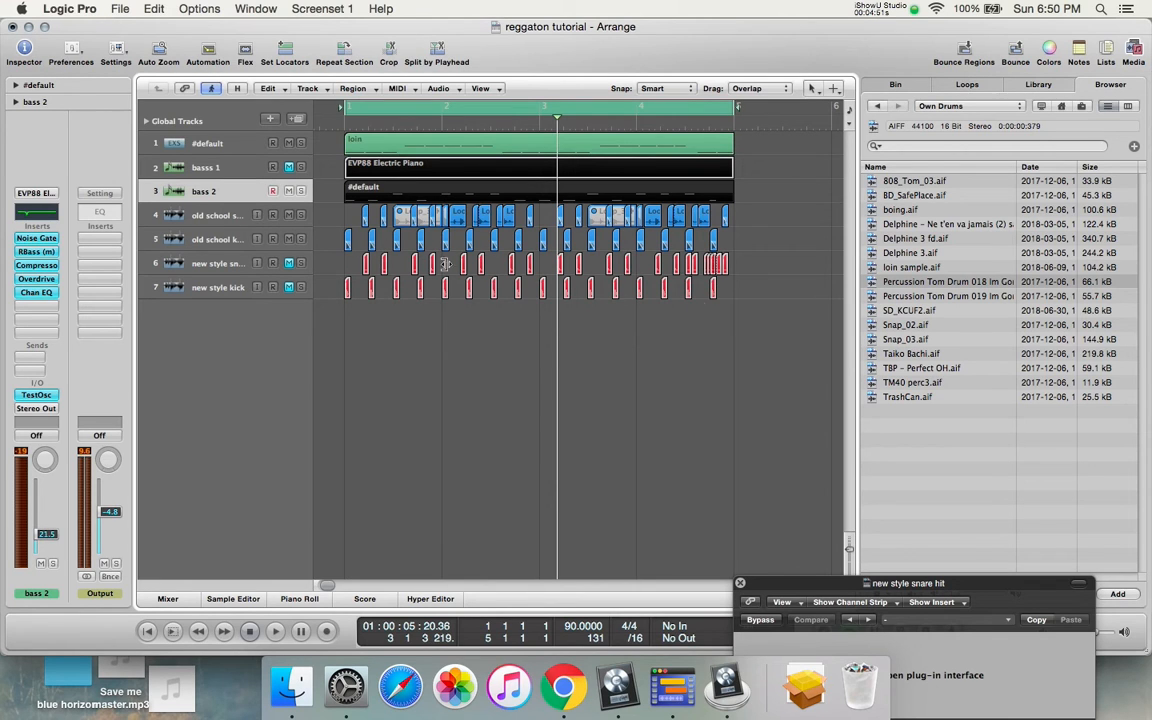
Step: Review the Enveloper settings on the old school kick track and close the plug-in window
click(186, 206)
click(190, 230)
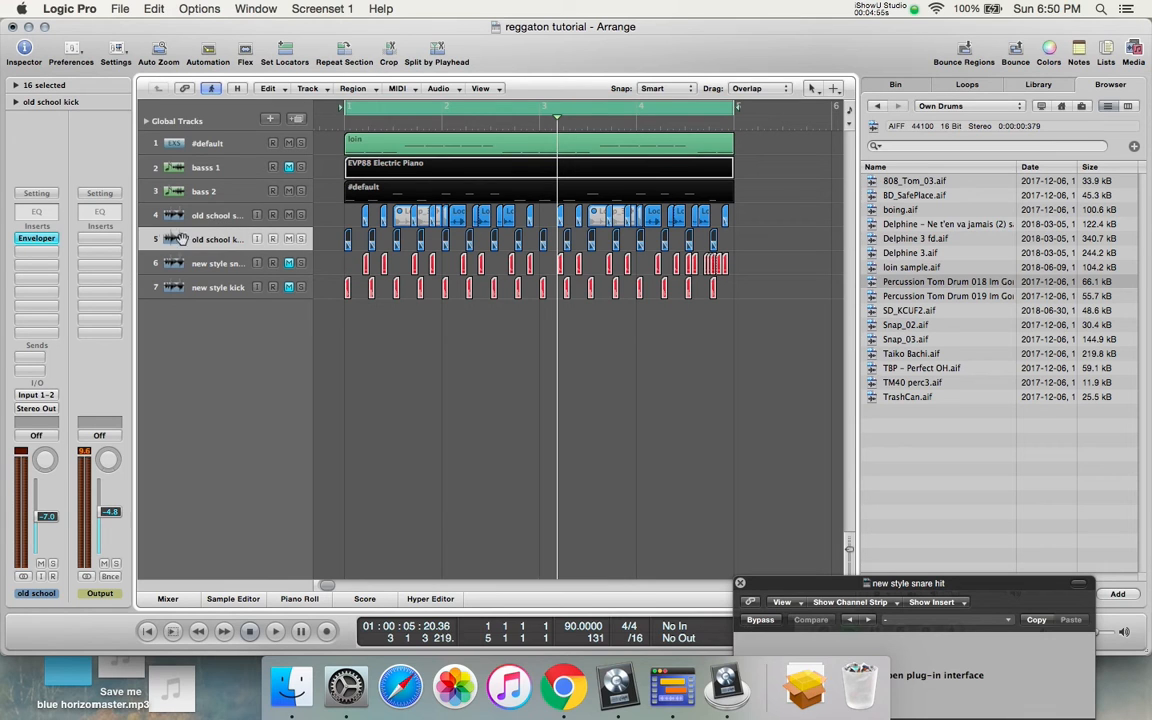
click(36, 238)
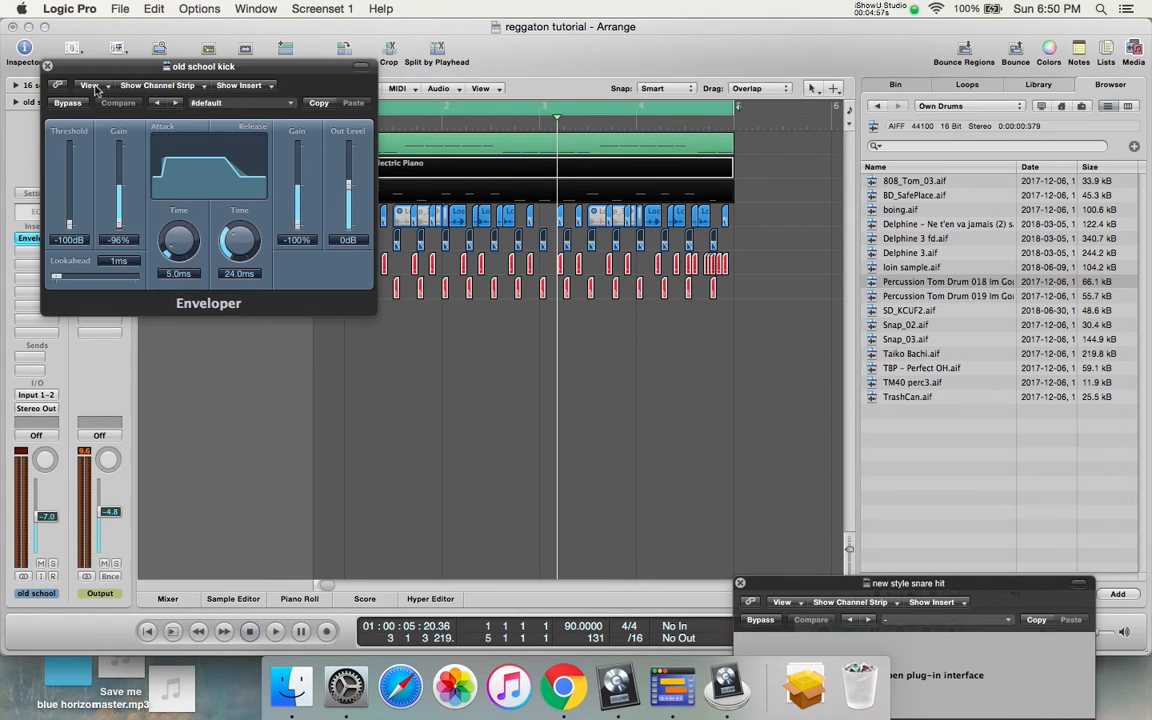
click(47, 66)
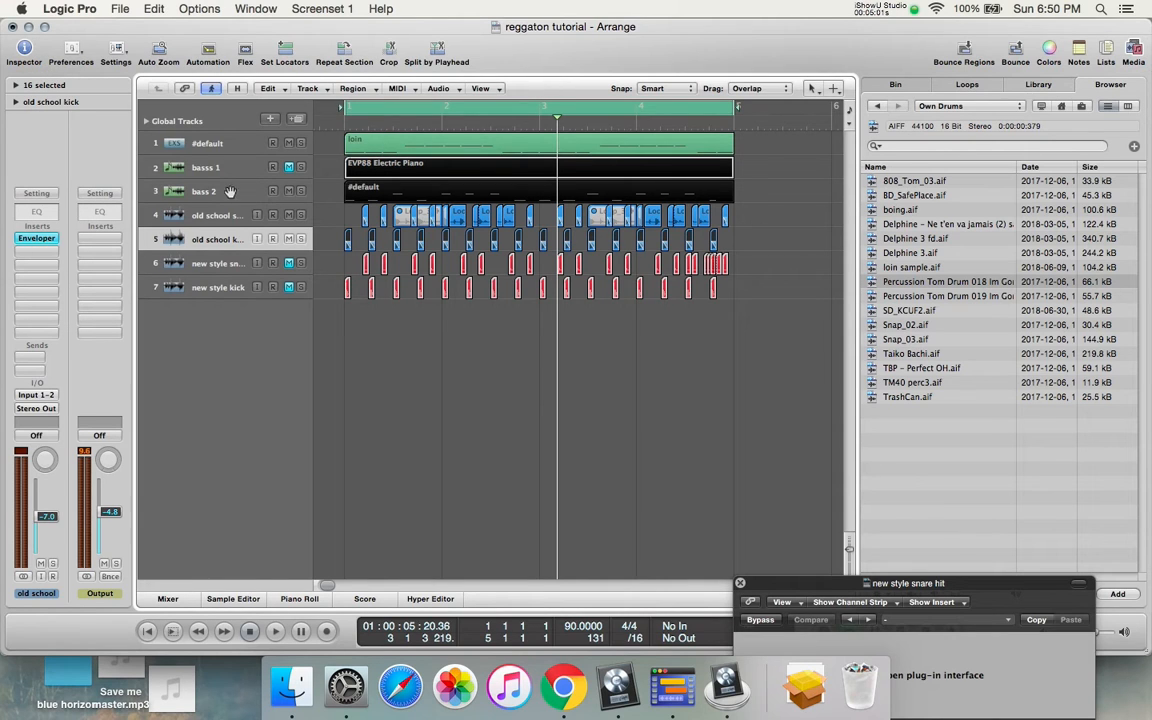
Step: Unmute the new style snare and kick tracks, mute both old school drum tracks, and select the bass 2 region
click(289, 263)
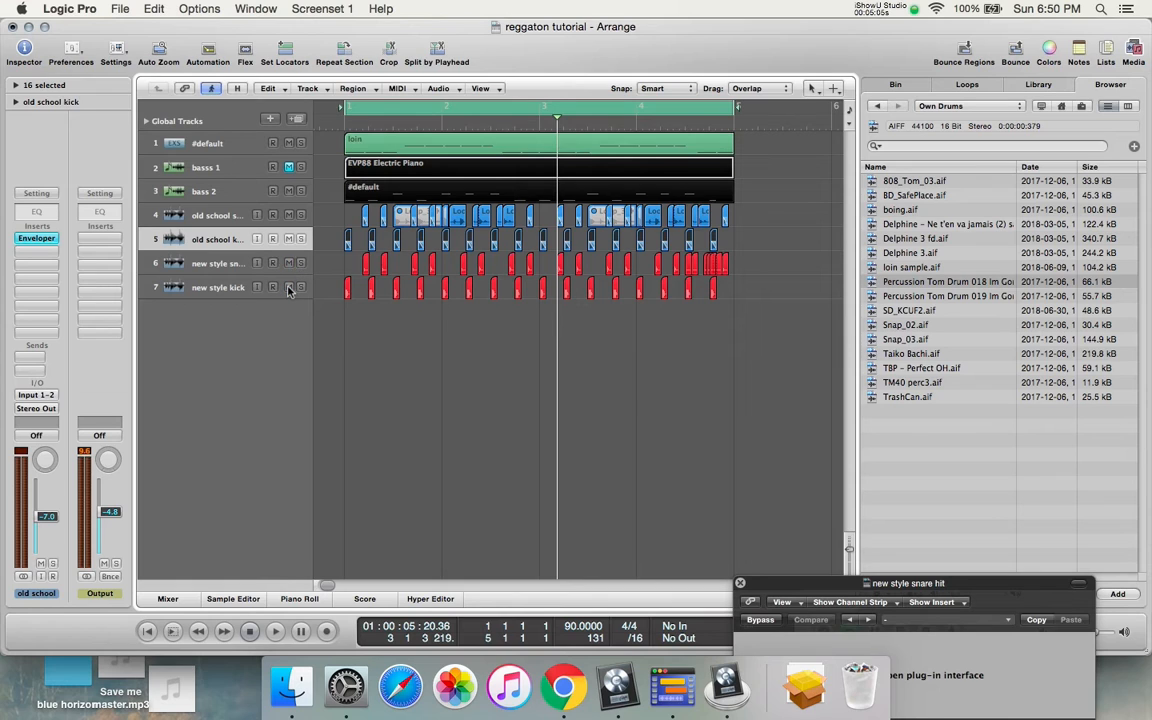
drag(289, 239, 289, 215)
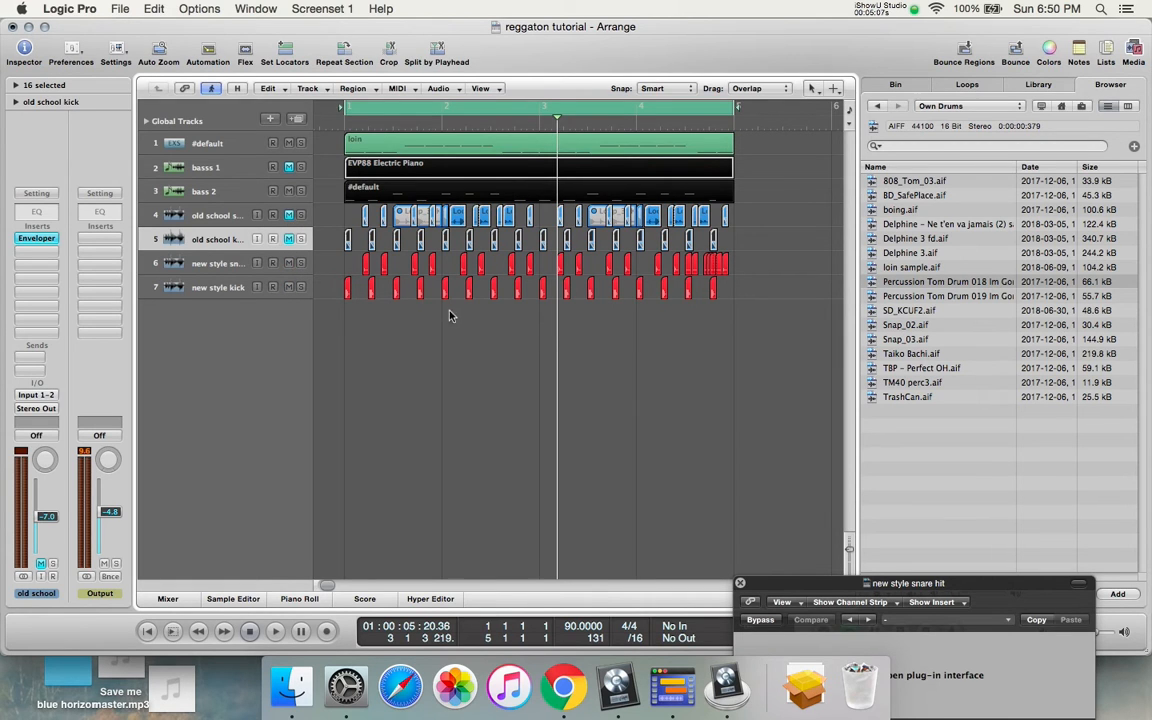
click(401, 193)
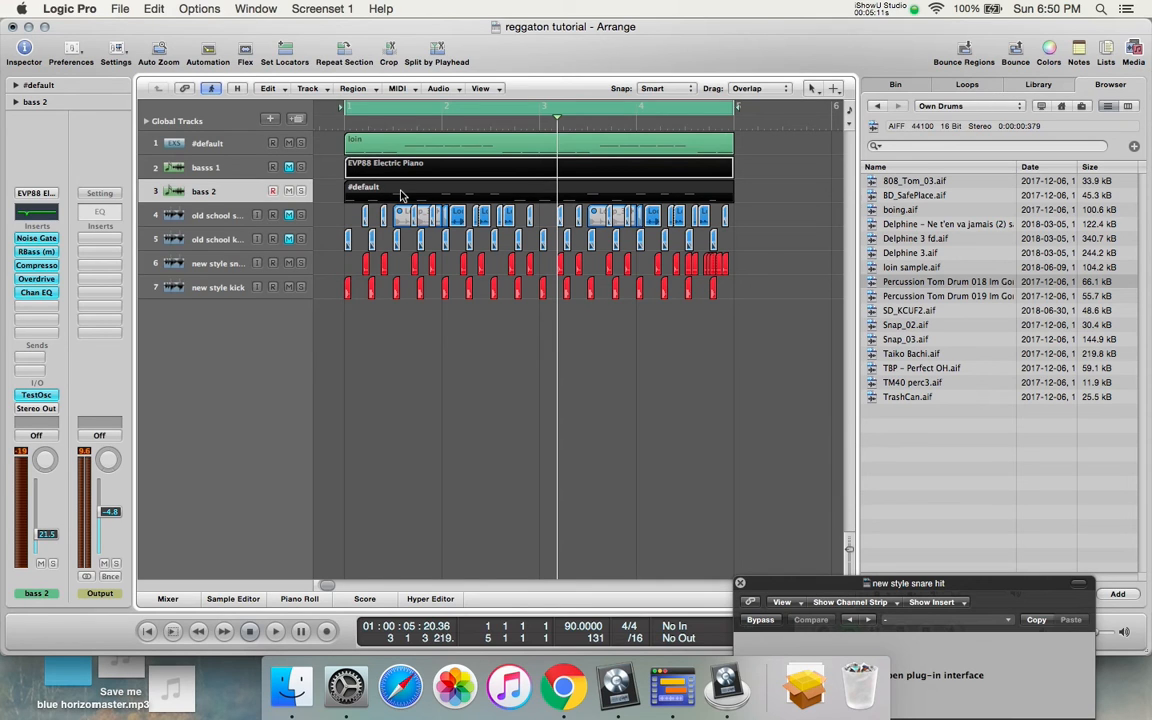
Step: Review the Massive synth on the basss 1 track, including its fourth envelope, and close it
click(212, 160)
click(40, 396)
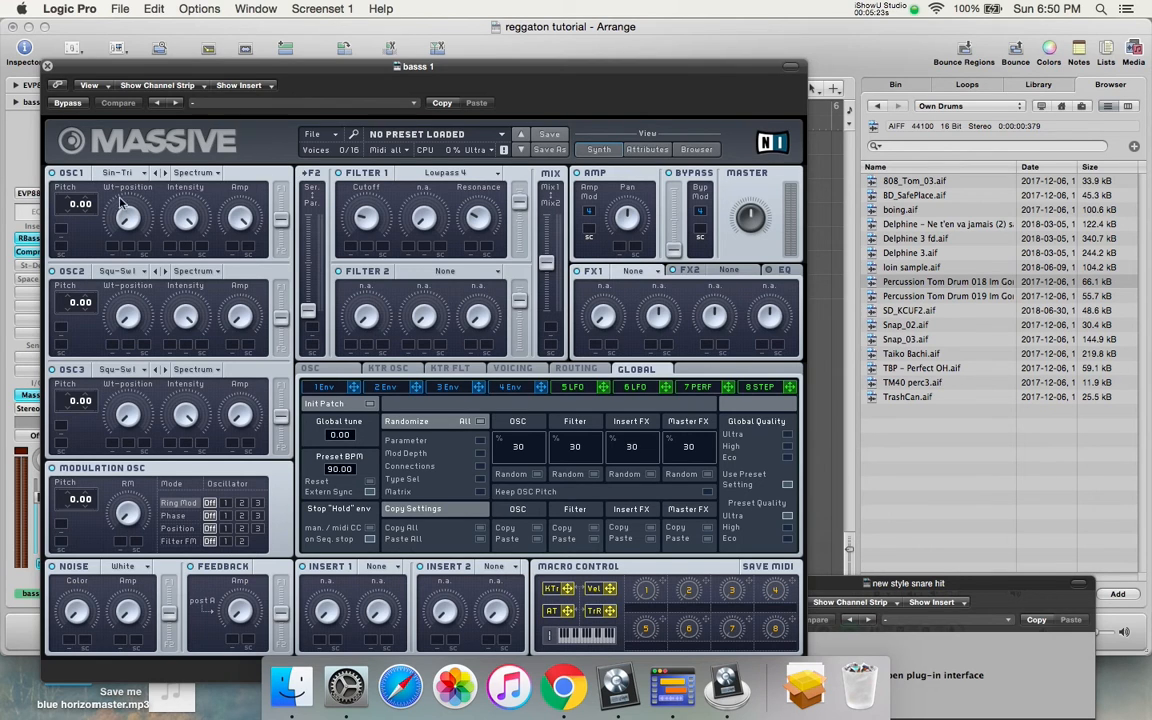
click(500, 387)
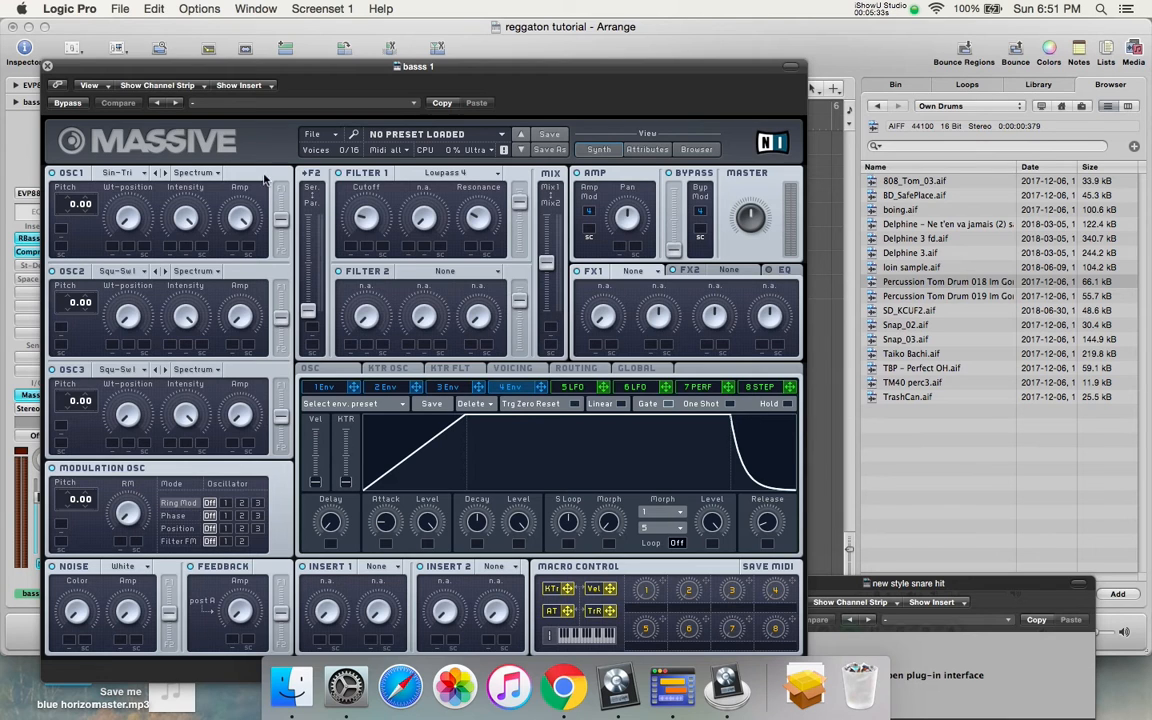
click(47, 66)
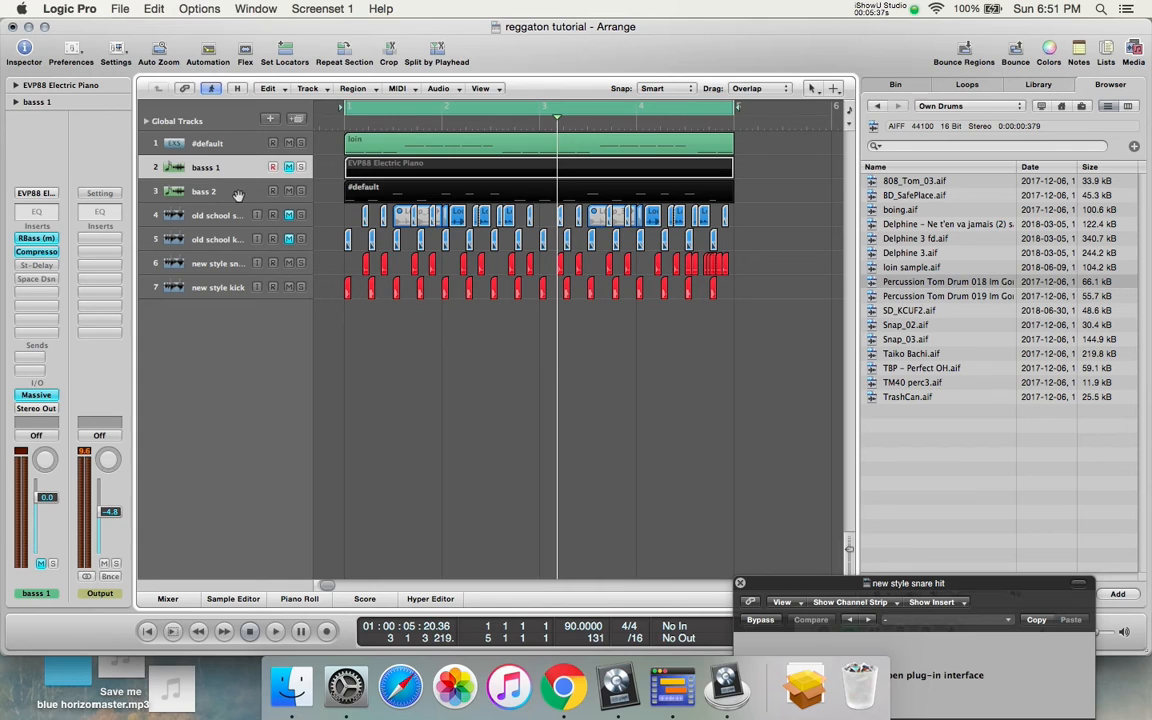
Step: Mute bass 2, unmute basss 1, and play the loop with the new style drums
click(300, 193)
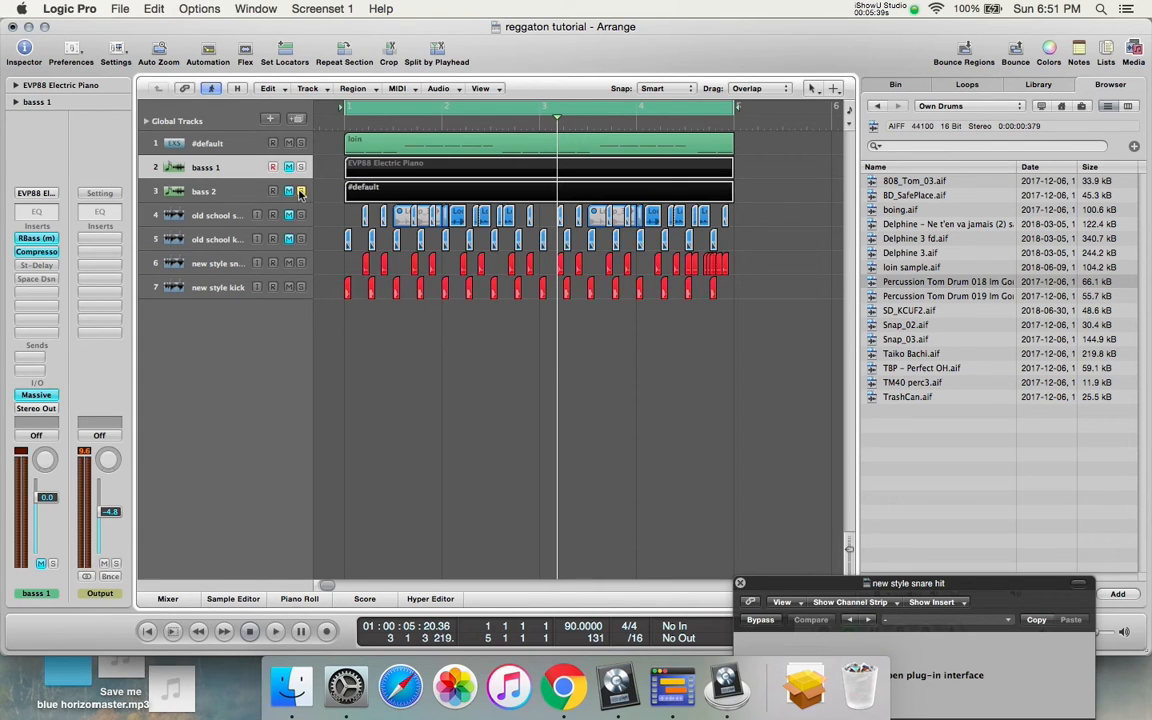
click(289, 167)
key(space)
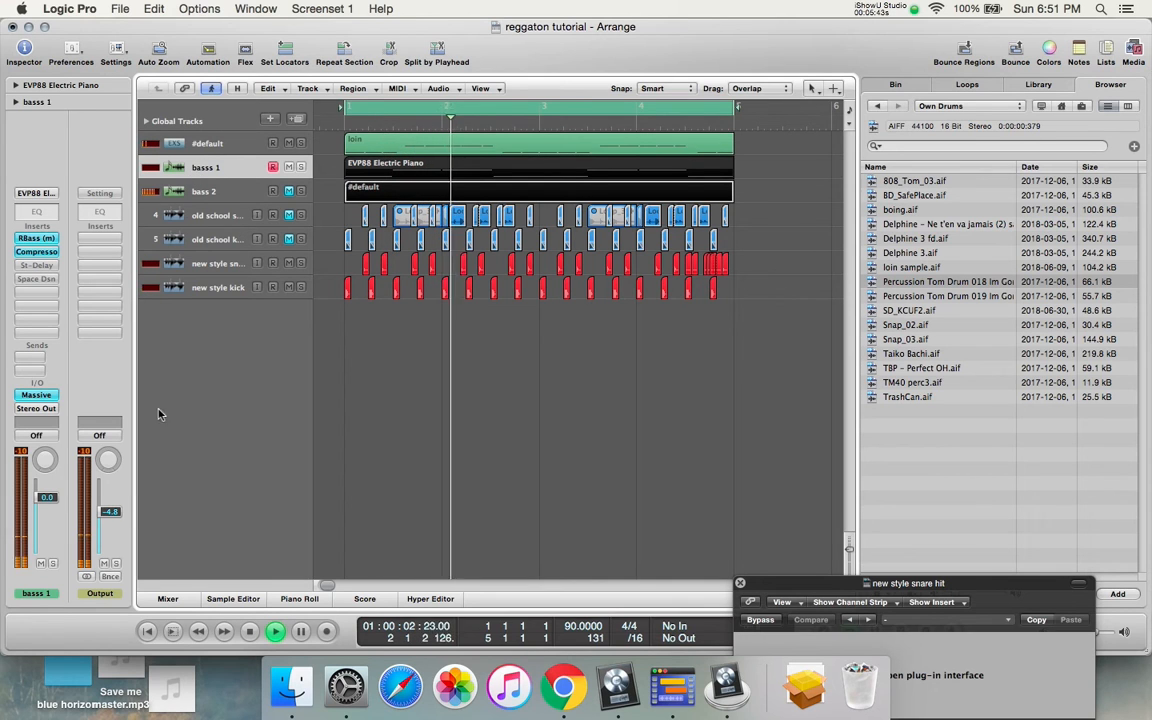
Step: Review the basss 1 Compressor and its side chain source options, play the loop to watch its gain reduction, and close it
click(50, 253)
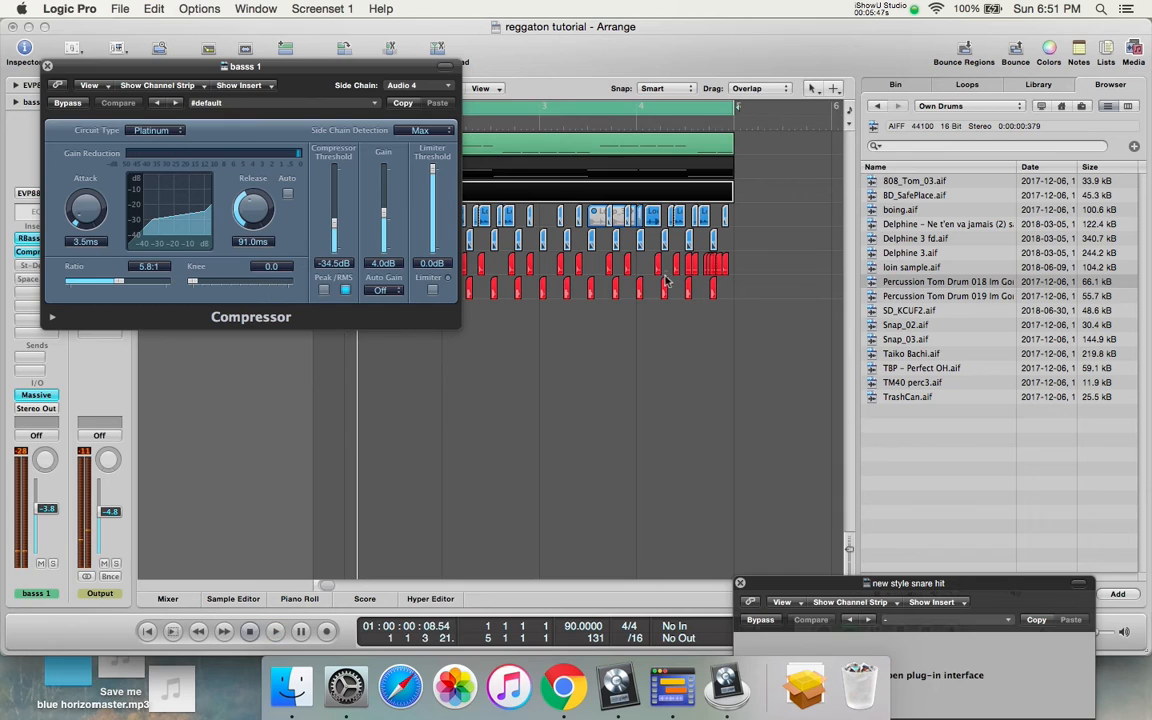
click(411, 88)
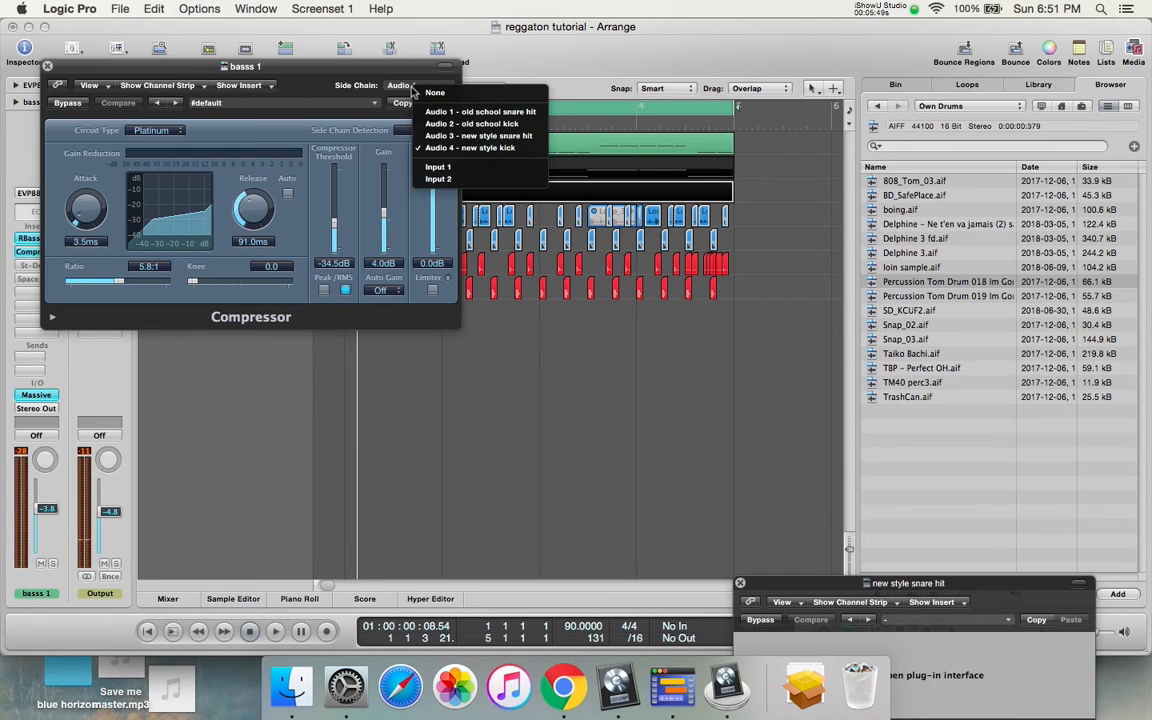
click(298, 131)
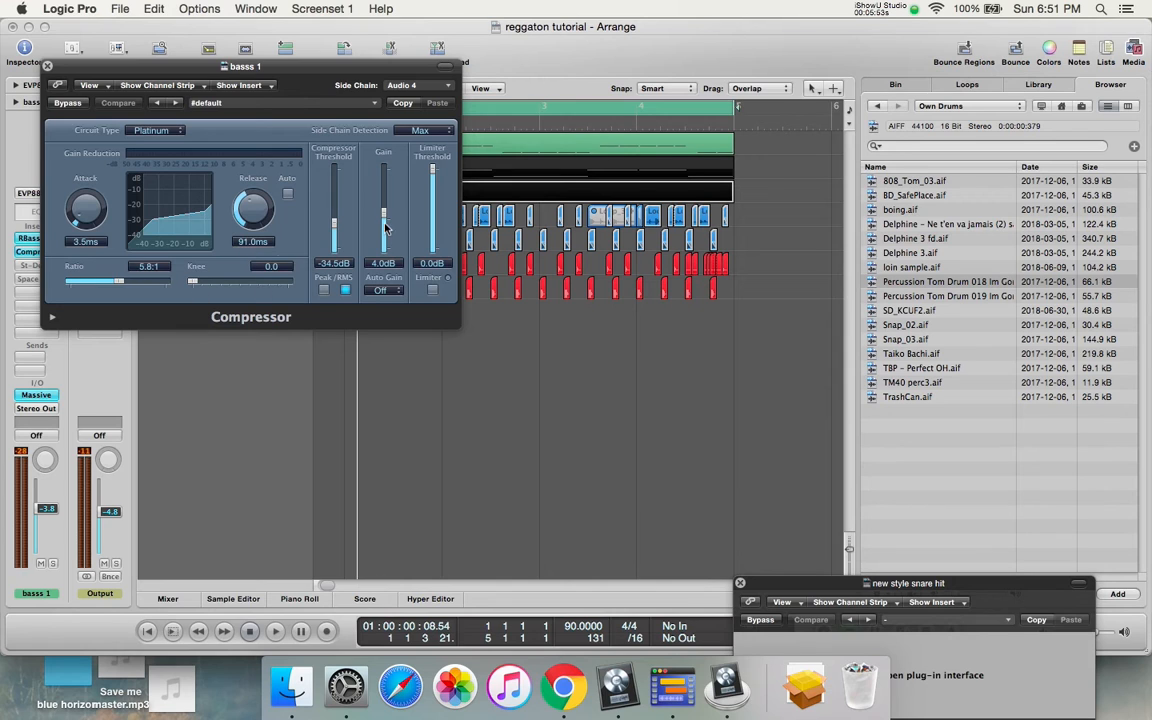
key(space)
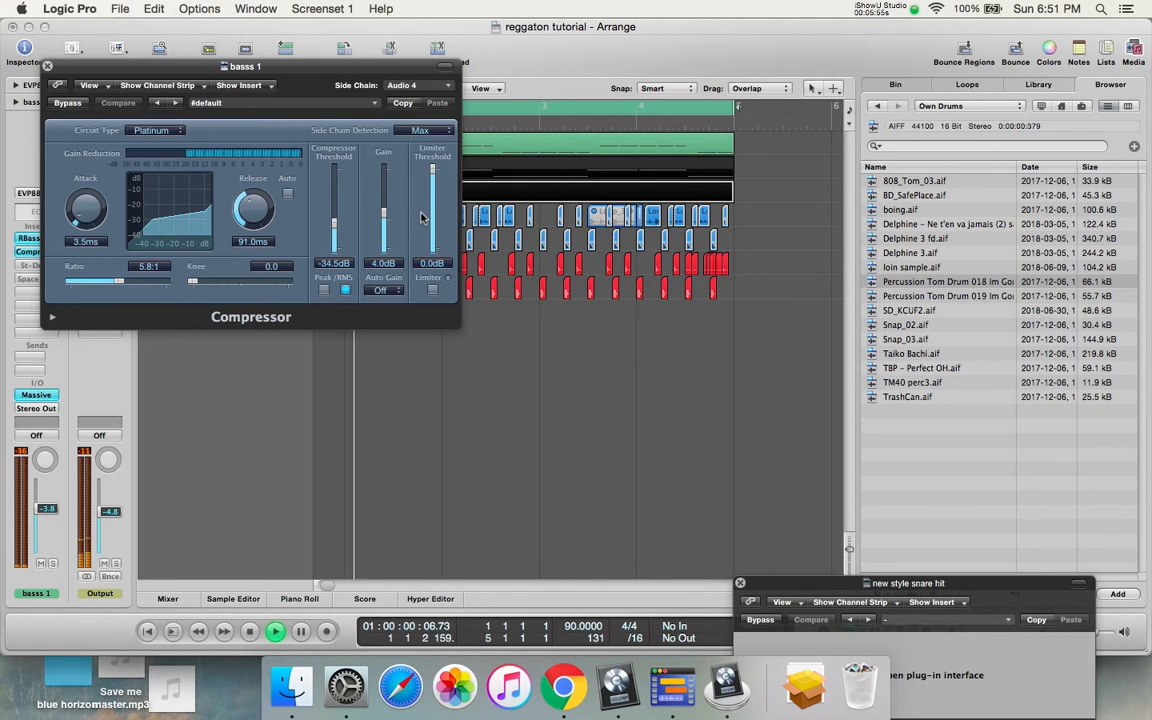
key(space)
click(47, 66)
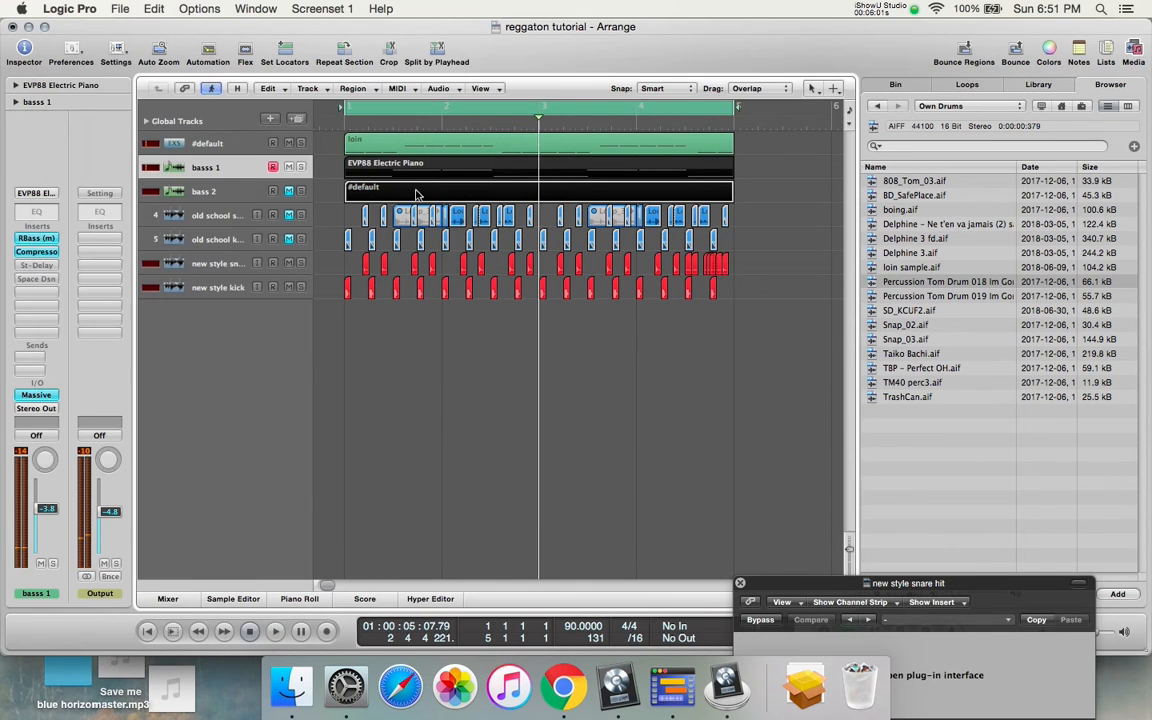
Step: Mute basss 1 and unmute bass 2, and review the Test Oscillator settings on bass 2
click(289, 168)
click(262, 187)
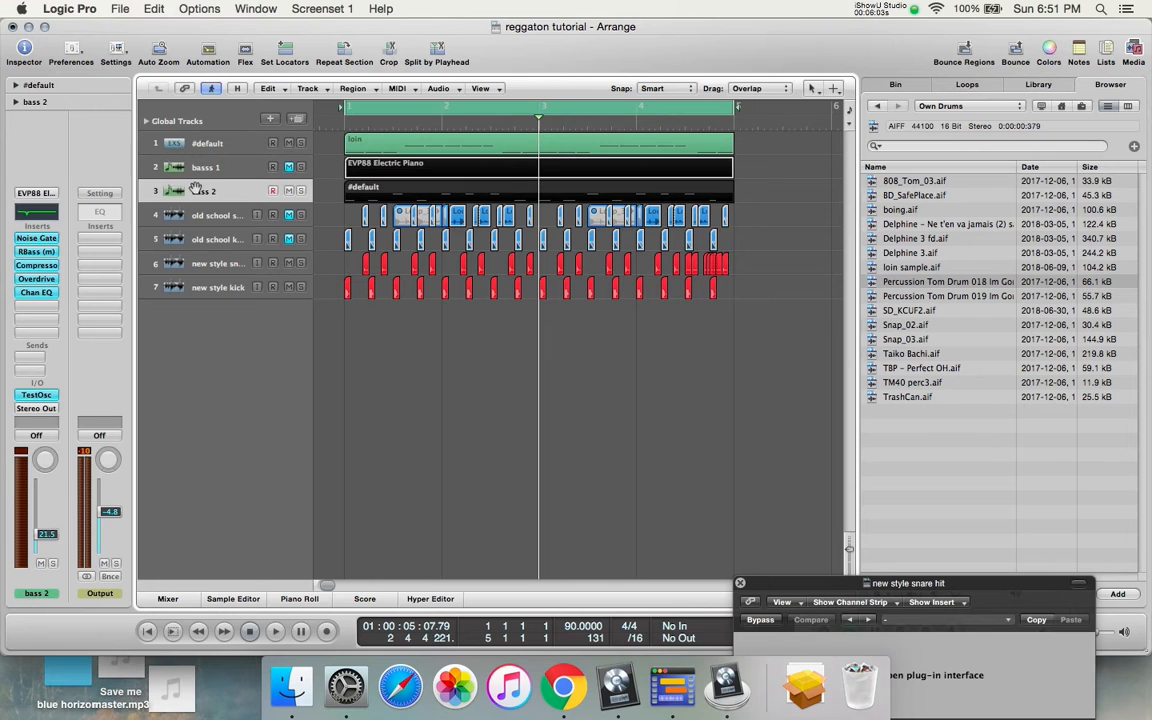
click(44, 397)
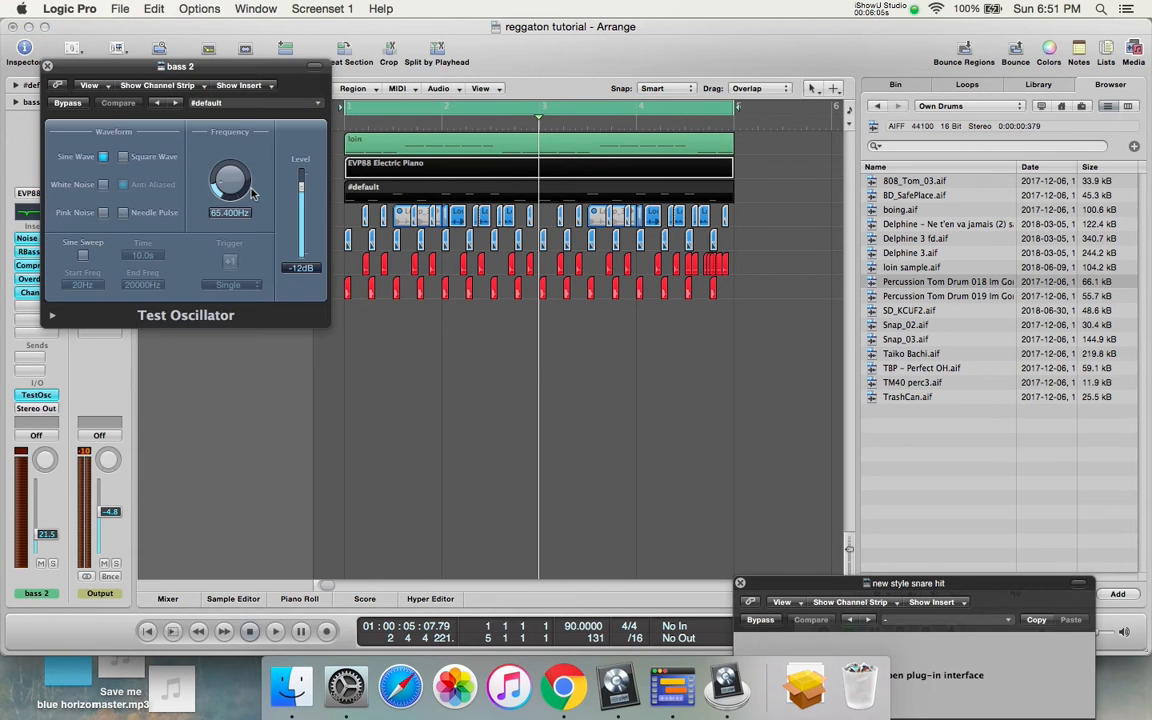
click(46, 66)
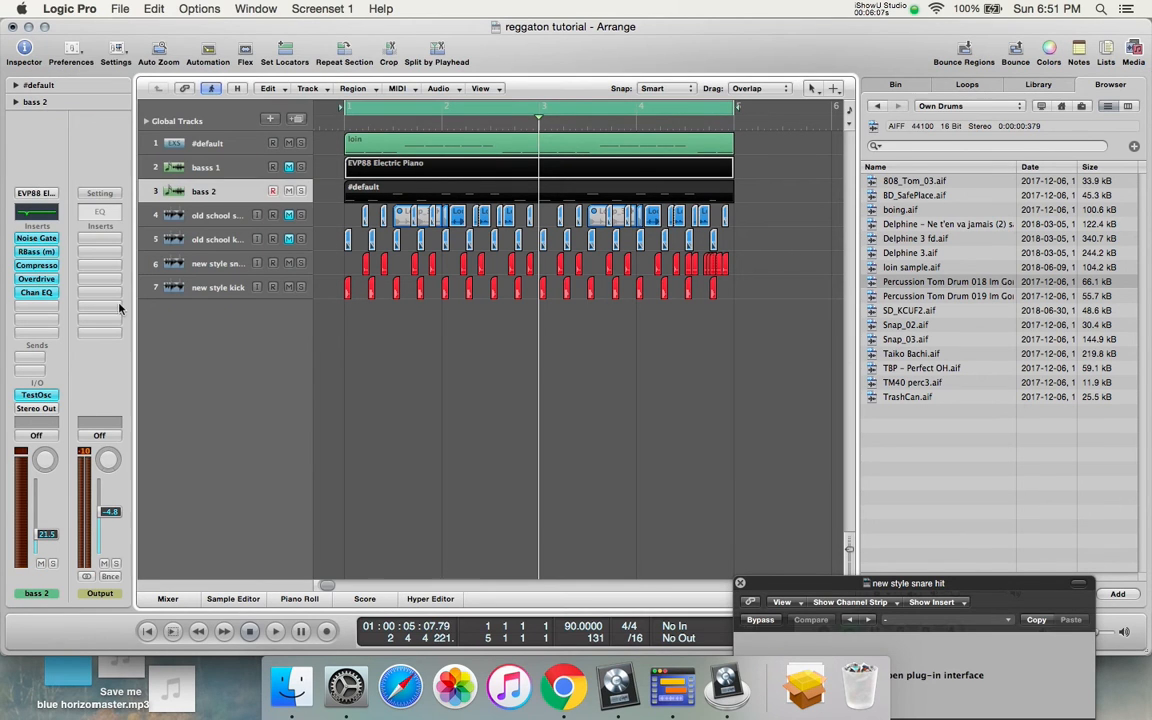
Step: Review the Noise Gate and RBass settings on bass 2, placing their windows side by side
click(43, 243)
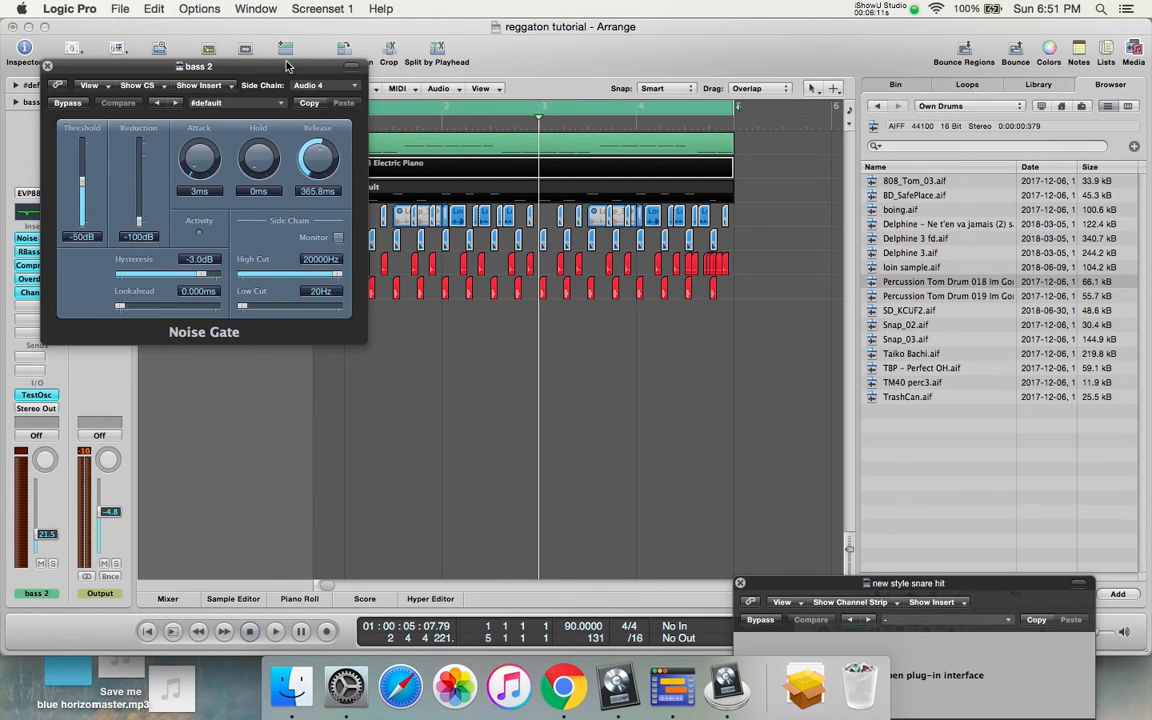
drag(263, 66, 488, 21)
click(47, 253)
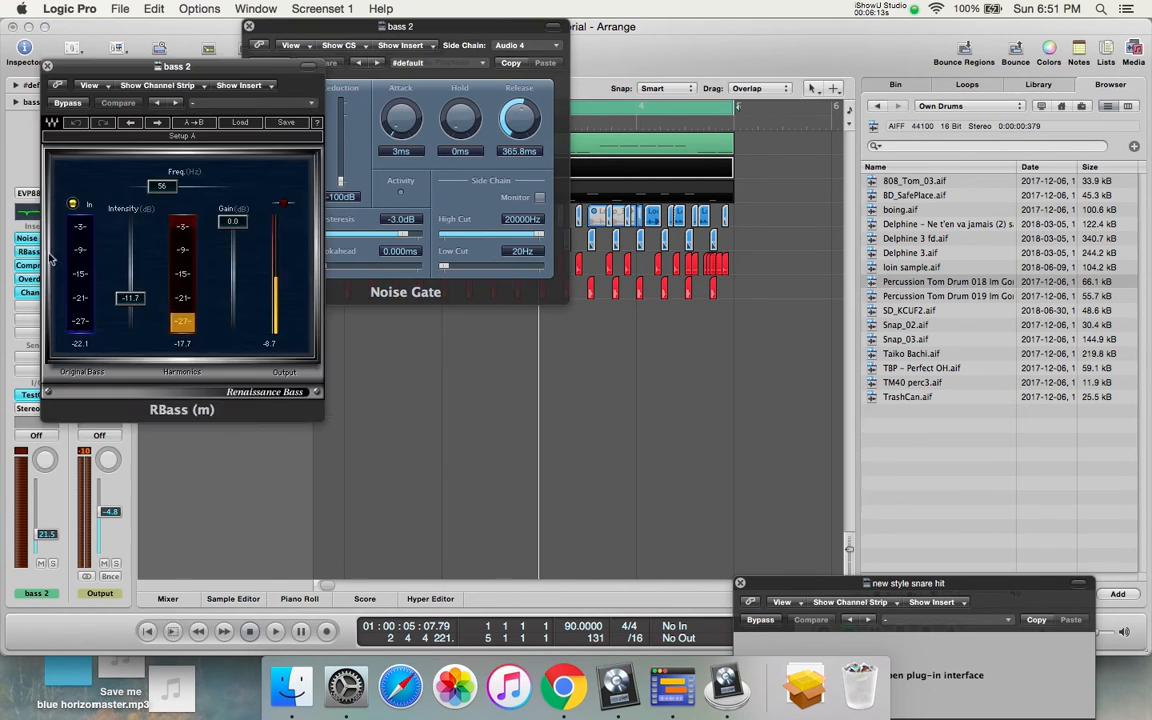
drag(200, 68, 772, 54)
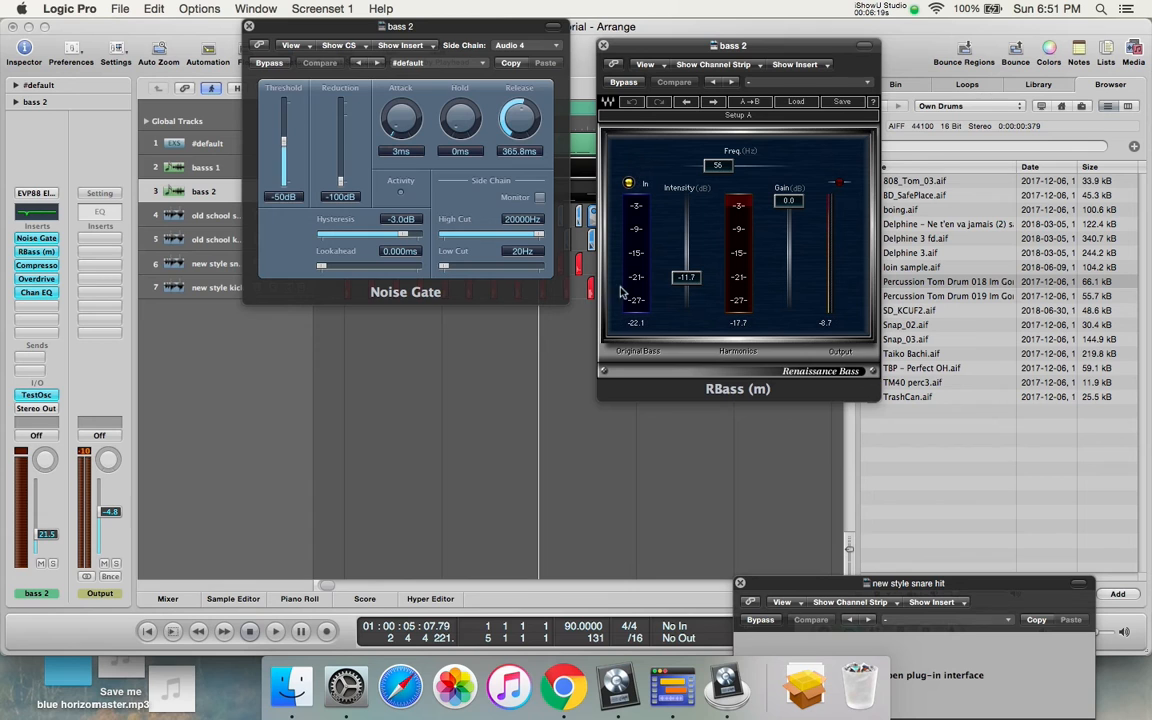
Step: Review the Compressor and Overdrive settings on bass 2, placing their windows below the Noise Gate and RBass
click(31, 266)
drag(308, 72, 382, 272)
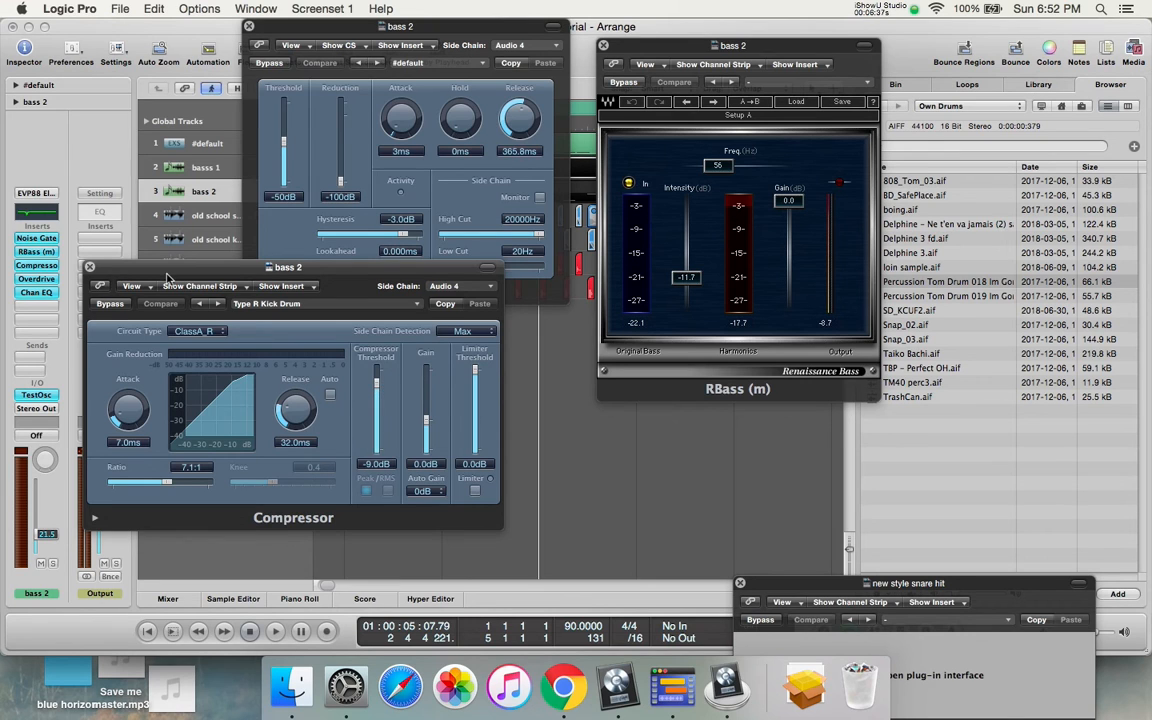
click(34, 280)
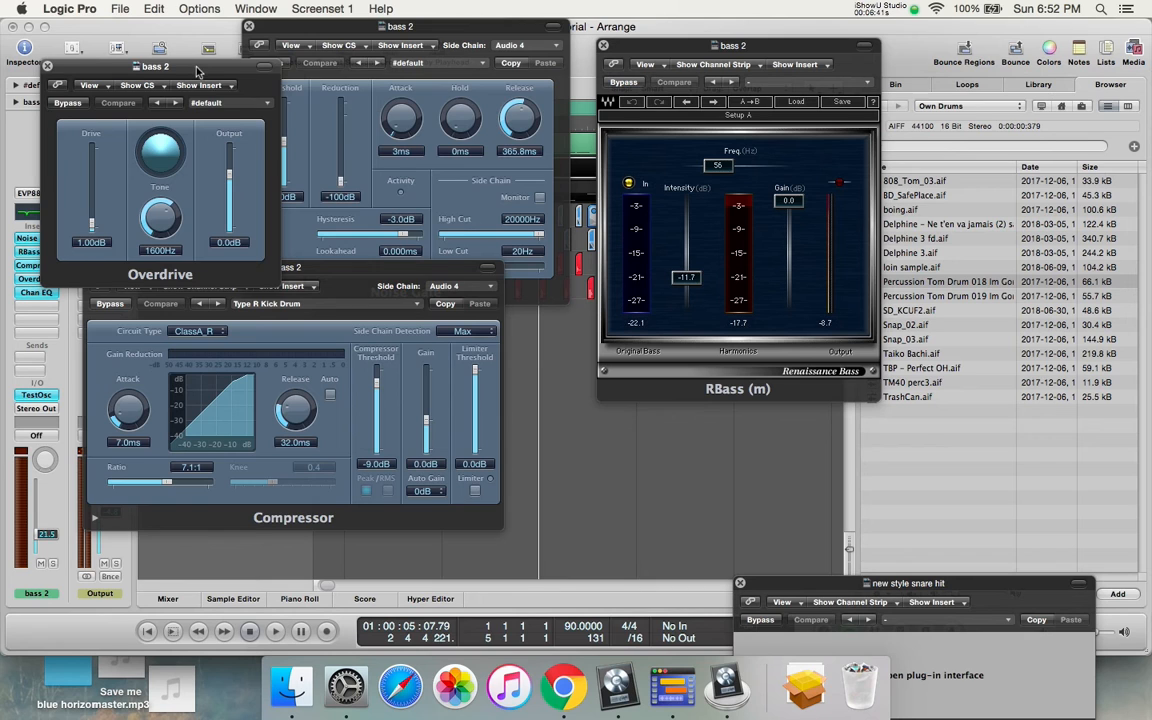
drag(197, 72, 668, 335)
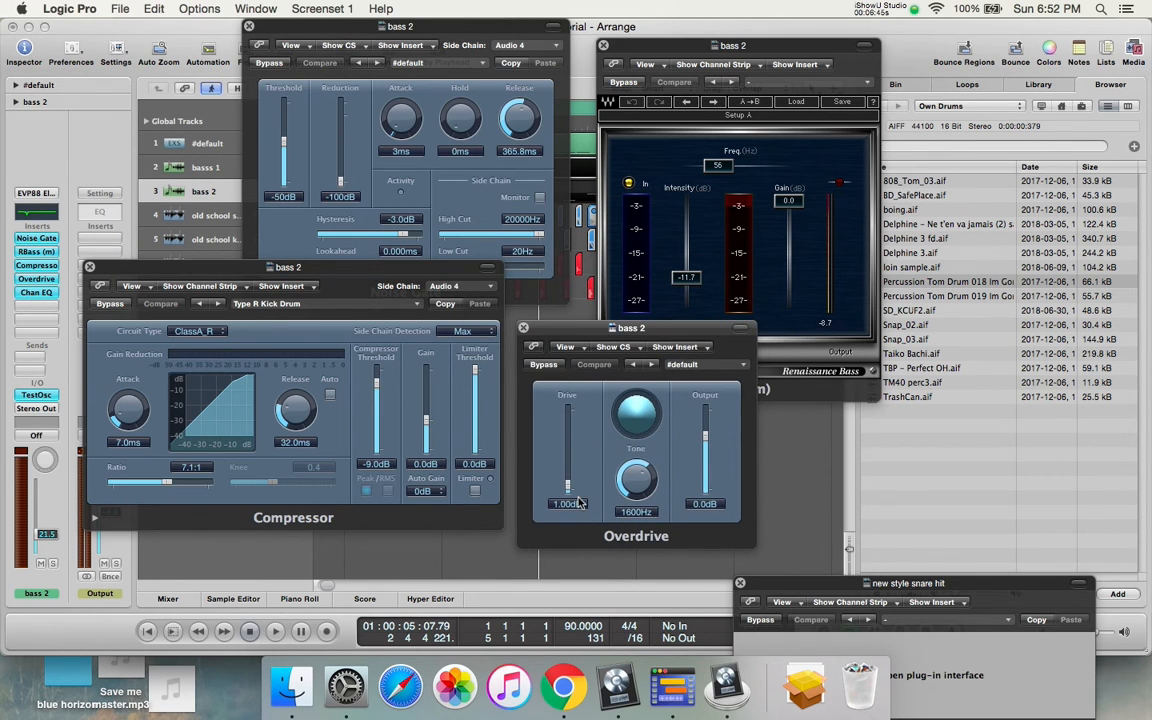
Step: Review the Channel EQ settings on bass 2, moving its window beside the Overdrive
click(37, 293)
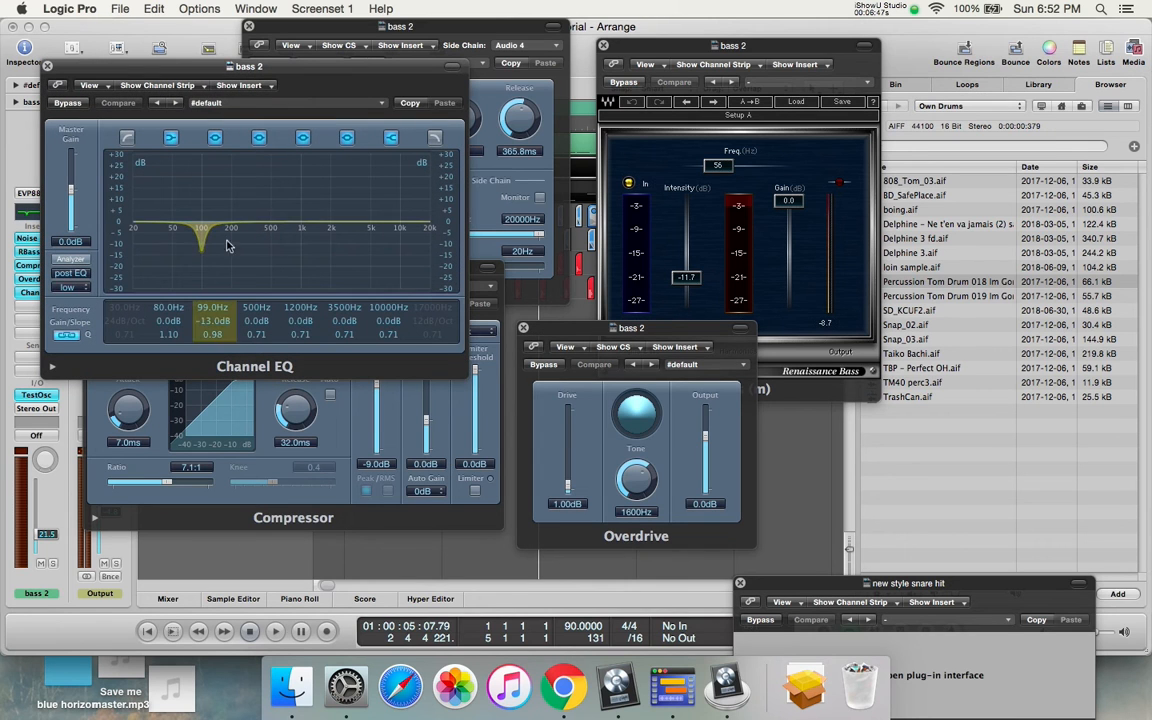
drag(229, 72, 188, 49)
drag(797, 240, 969, 303)
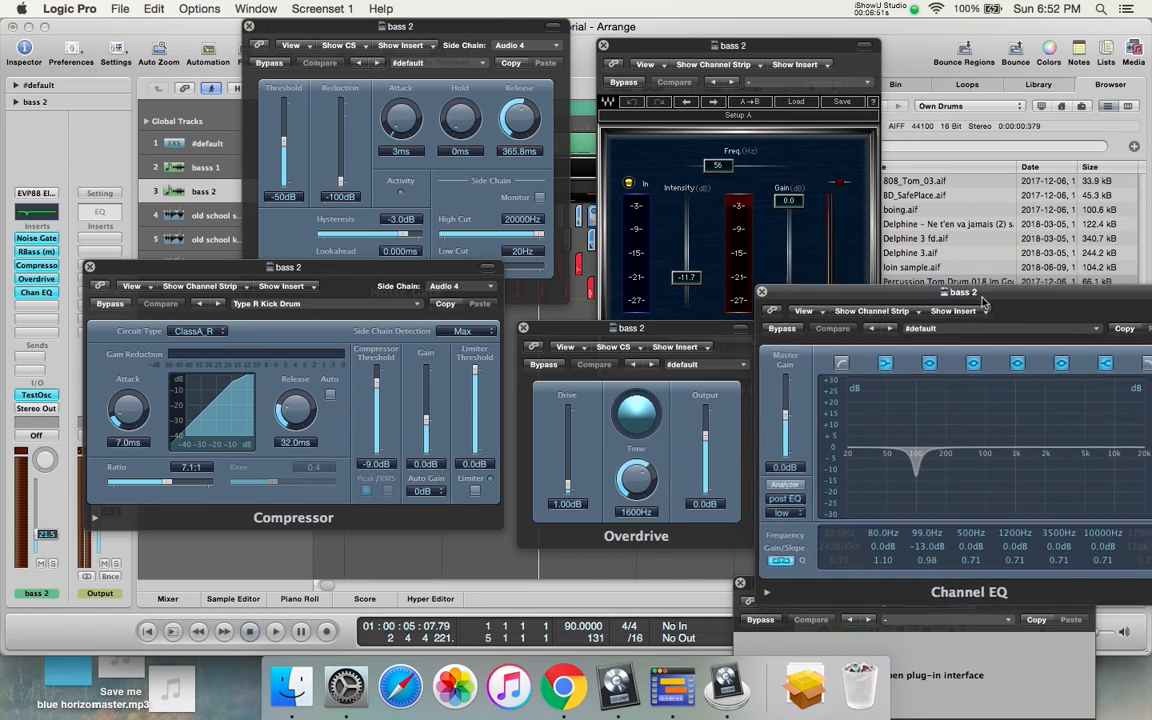
Step: Move the Compressor window clear of the Noise Gate and play the loop to watch the bass 2 plug-ins respond
key(space)
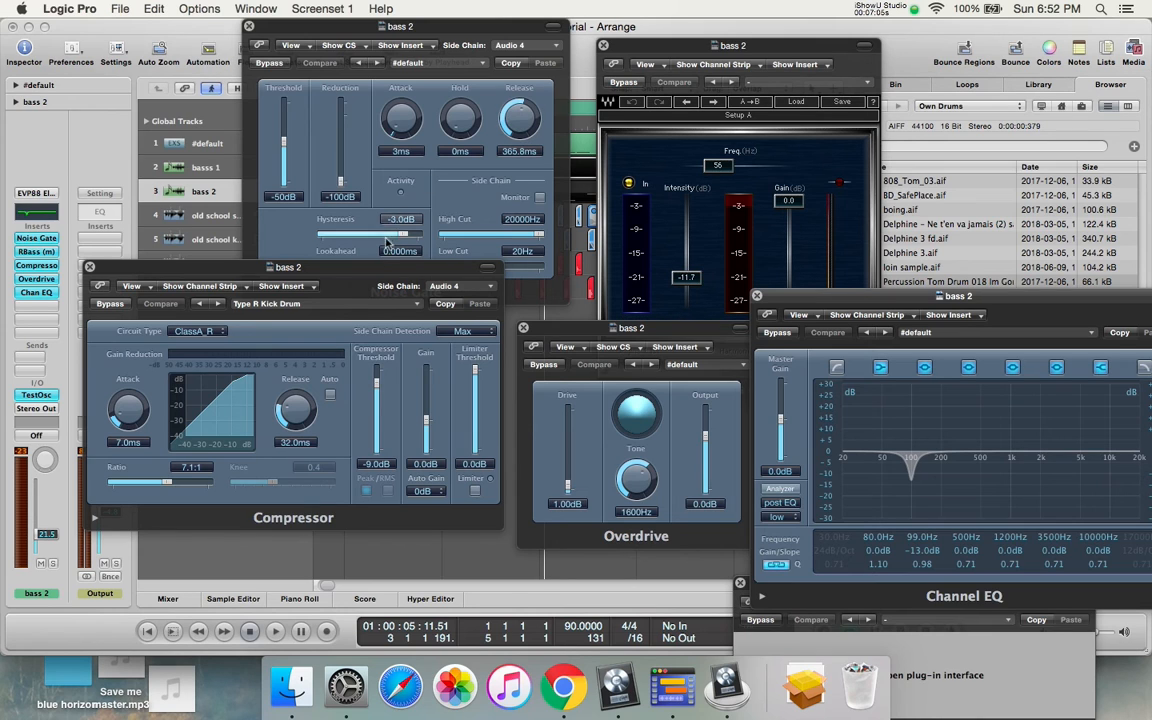
drag(367, 268, 367, 343)
key(space)
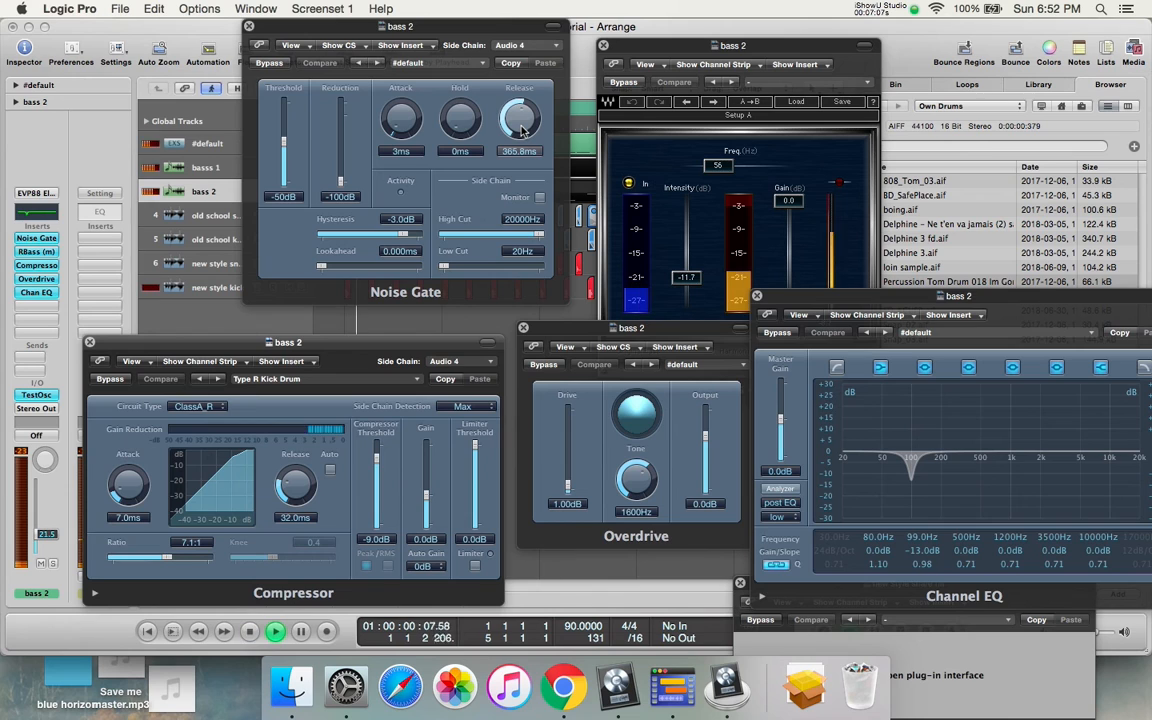
Step: Set the Noise Gate's Release on bass 2 to 351.0 ms while listening to the loop
key(space)
key(space)
mouse_move(521, 132)
mouse_down()
mouse_move(514, 93)
mouse_move(519, 148)
mouse_move(513, 126)
mouse_up()
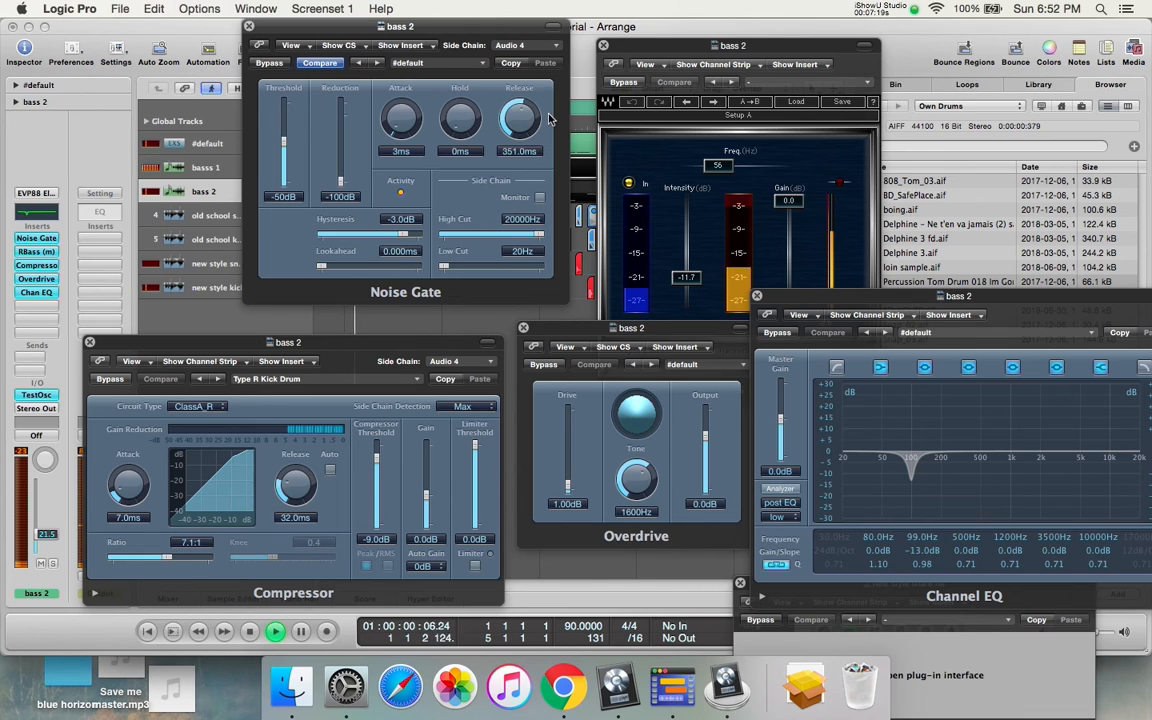
key(space)
Step: Close the Noise Gate and RBass windows of bass 2 to uncover the arrangement
click(249, 26)
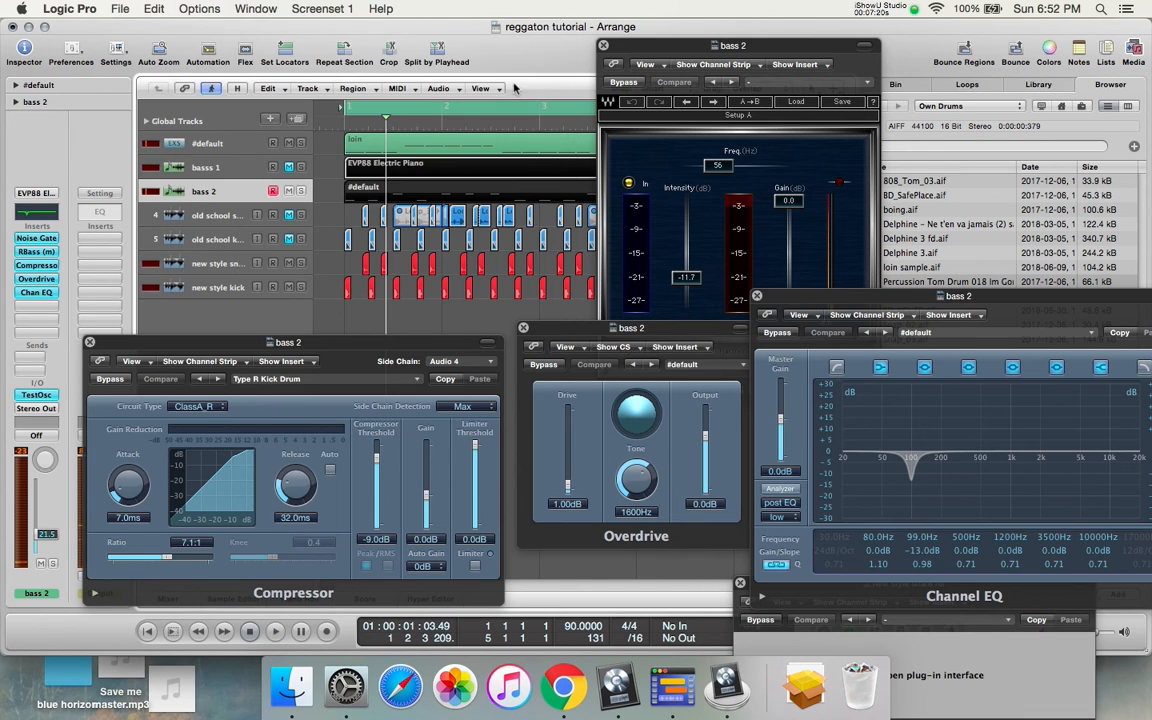
click(607, 44)
click(603, 45)
Step: Select the new style snare regions, inspect the drum hits against bass 2 up close, and play the loop
drag(749, 272, 403, 287)
scroll(367, 265, up, 4)
scroll(367, 265, up, 3)
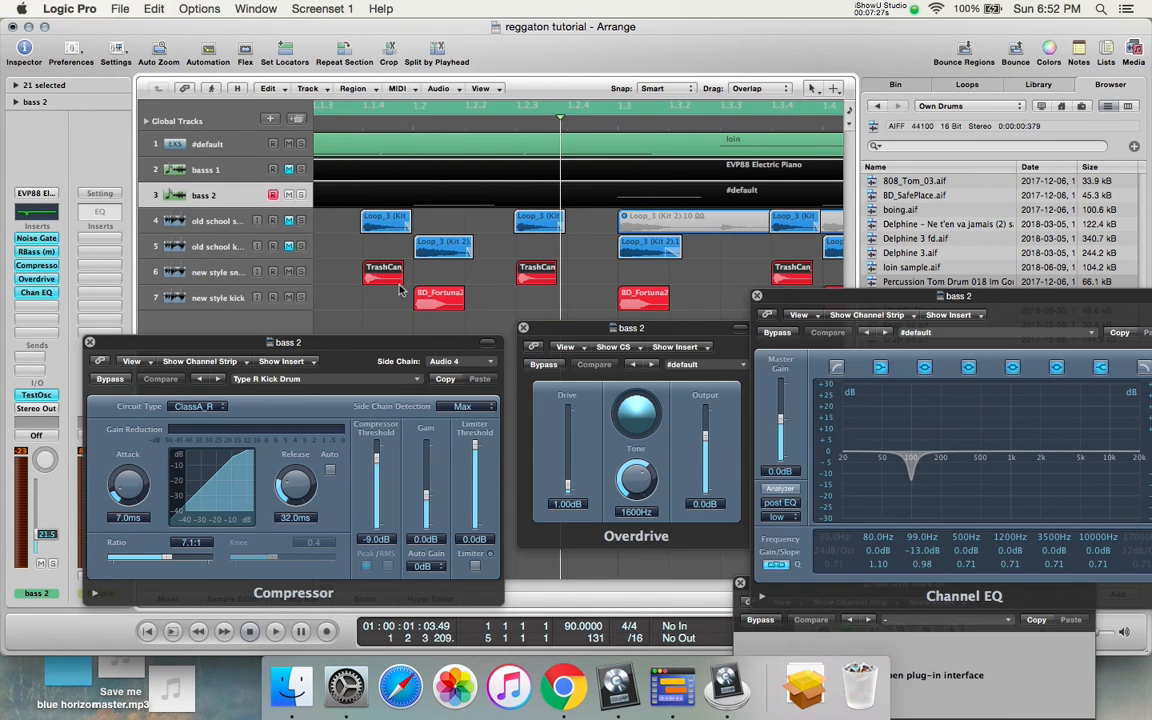
key(space)
scroll(515, 273, down, 5)
scroll(515, 273, down, 6)
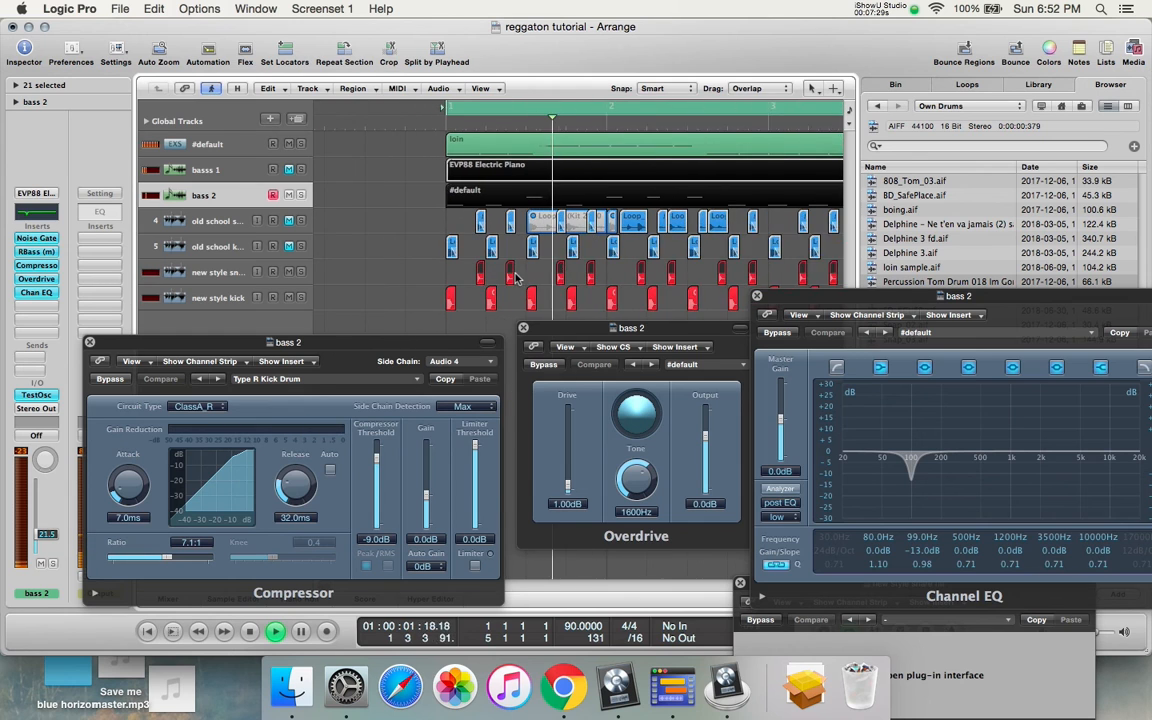
click(742, 123)
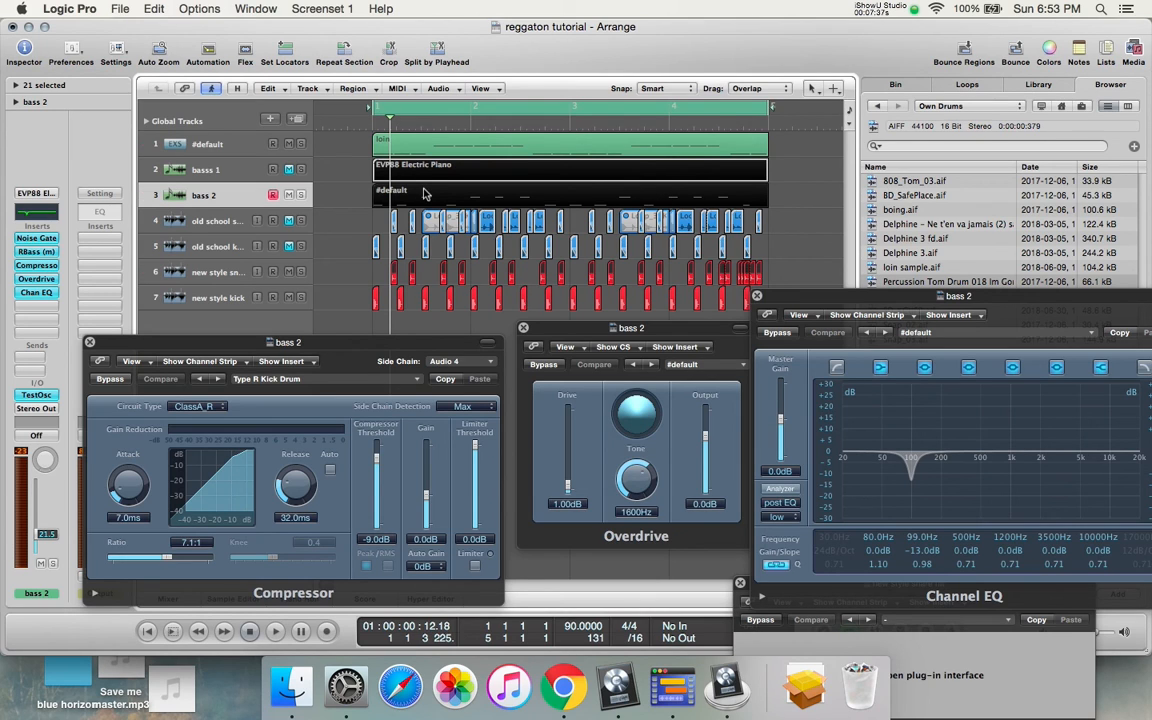
Step: Review the channel strips of the new style kick, old school snare, basss 1, bass 2 and #default tracks
click(38, 193)
click(79, 163)
click(190, 268)
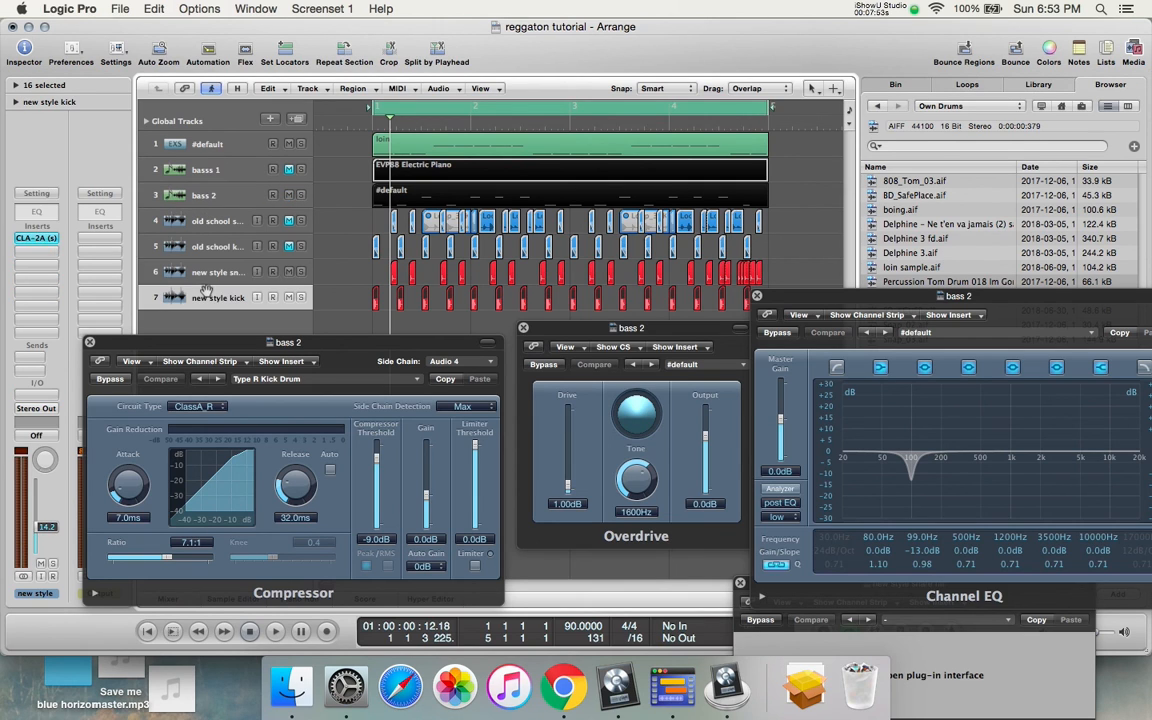
click(215, 224)
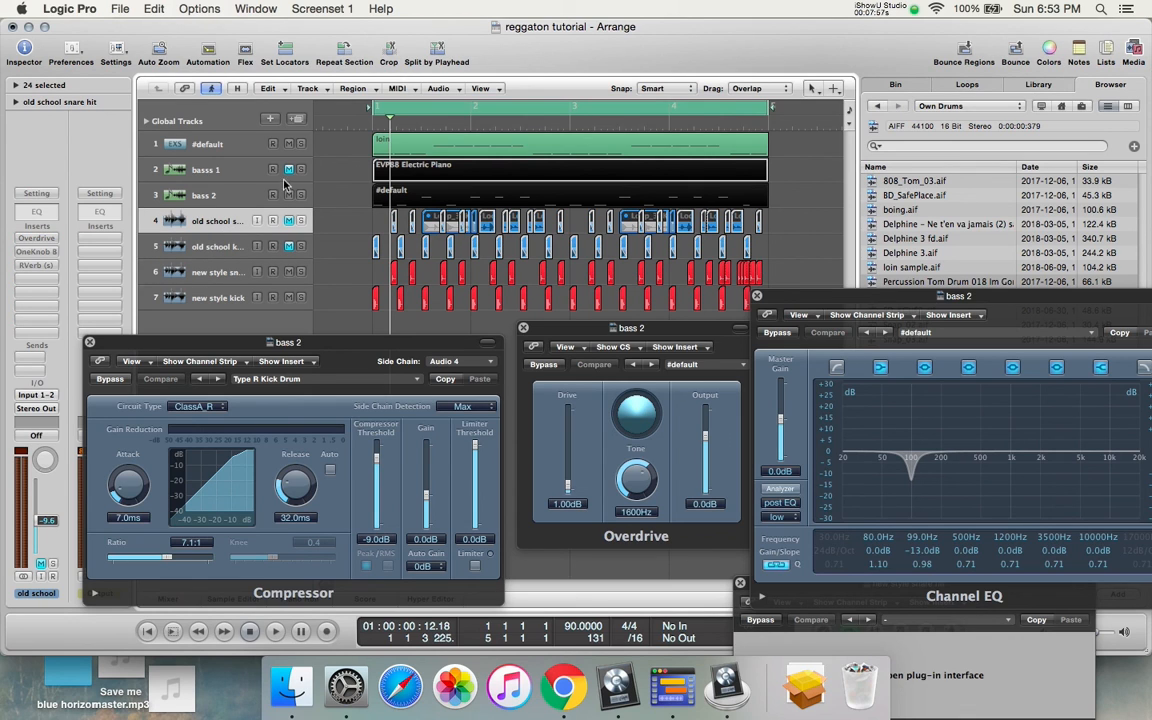
click(202, 166)
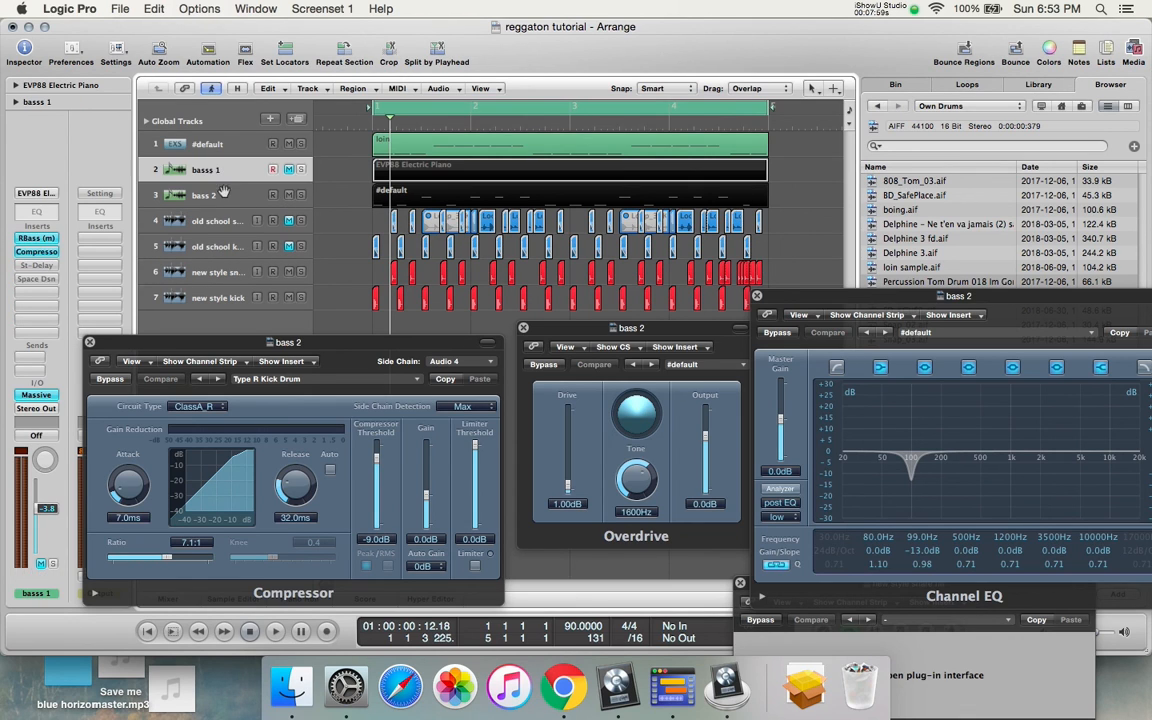
click(202, 190)
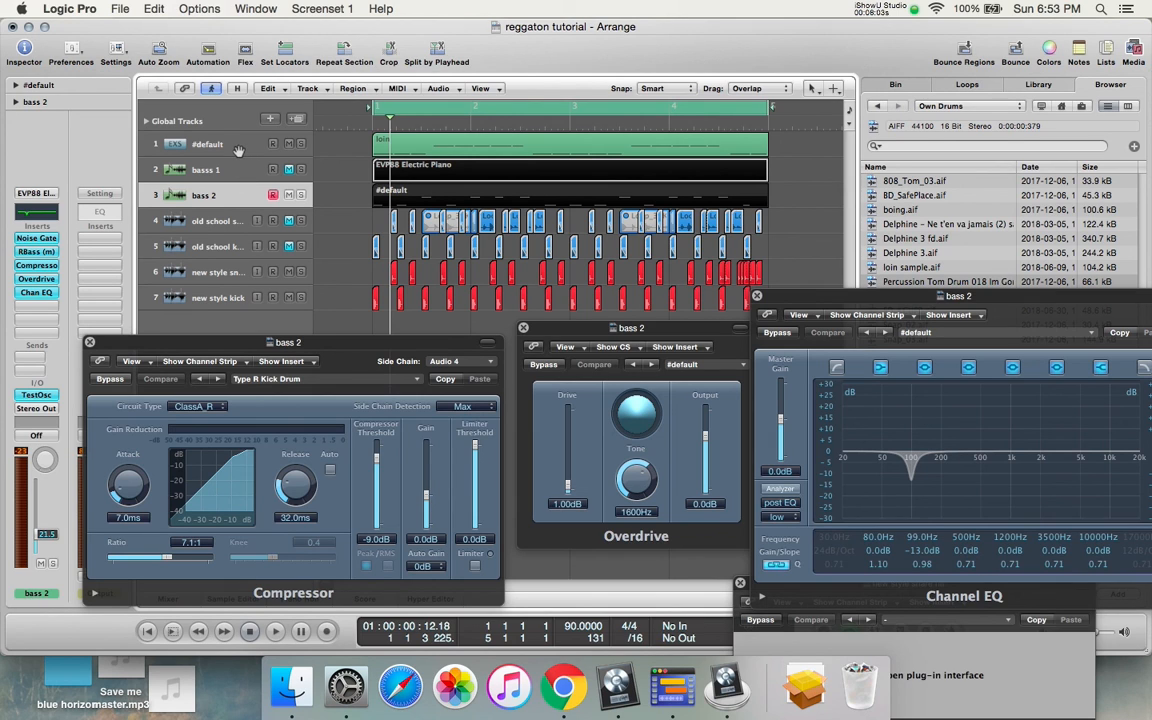
click(222, 145)
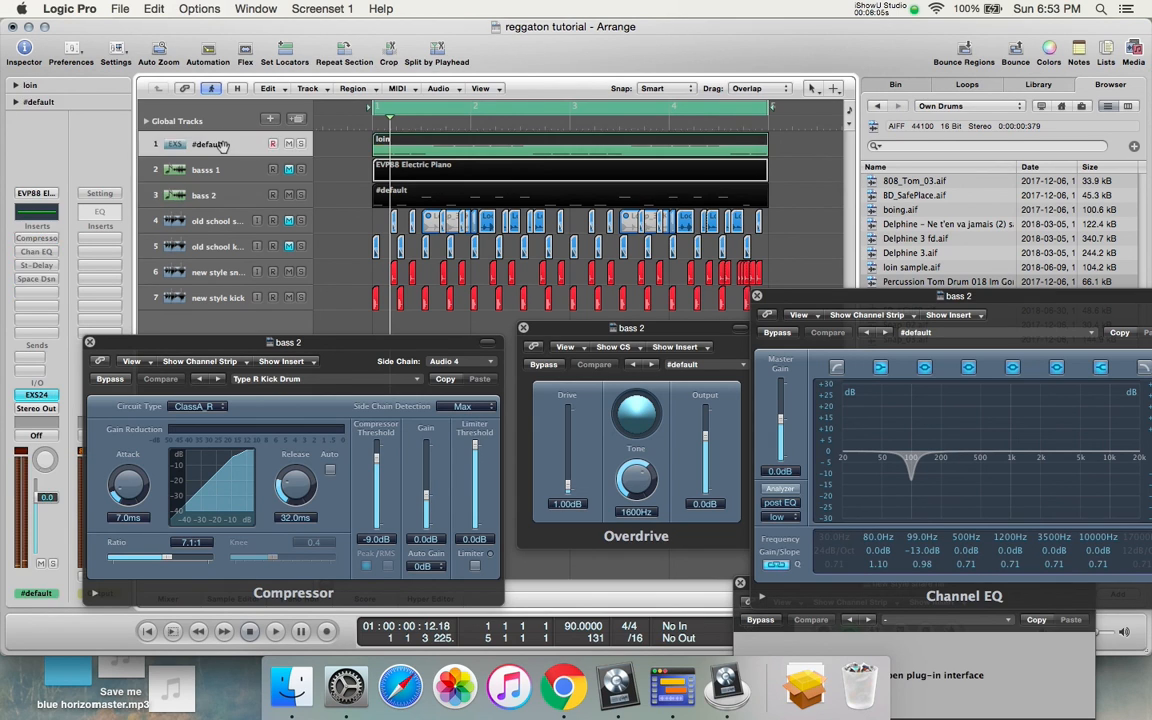